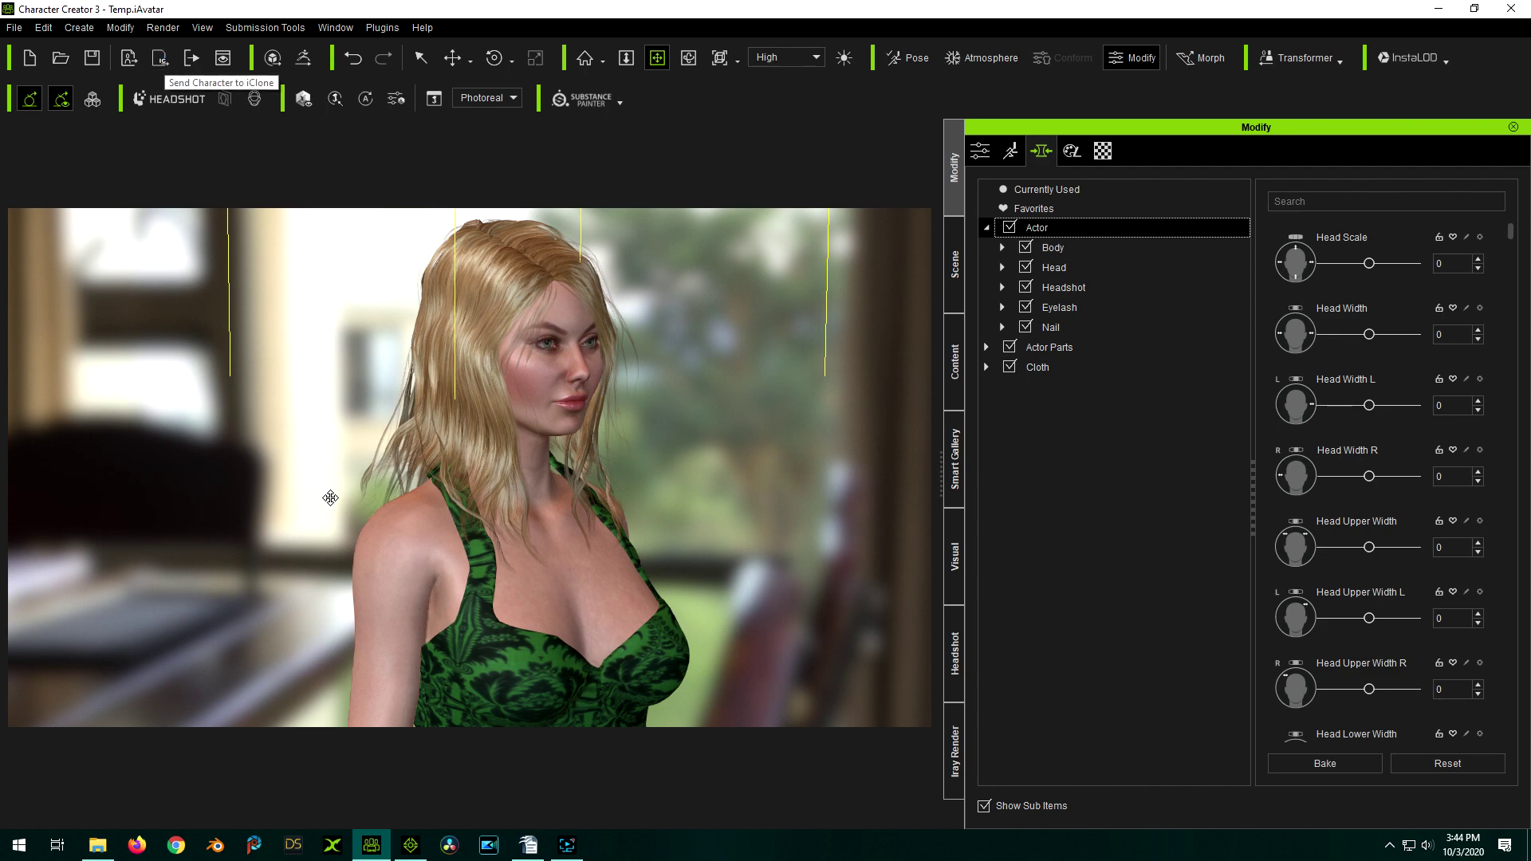
# Step: Switch from Character Creator 3 to iClone 7, where the character is loaded as CC3_Base_Plus
pyautogui.click(410, 850)
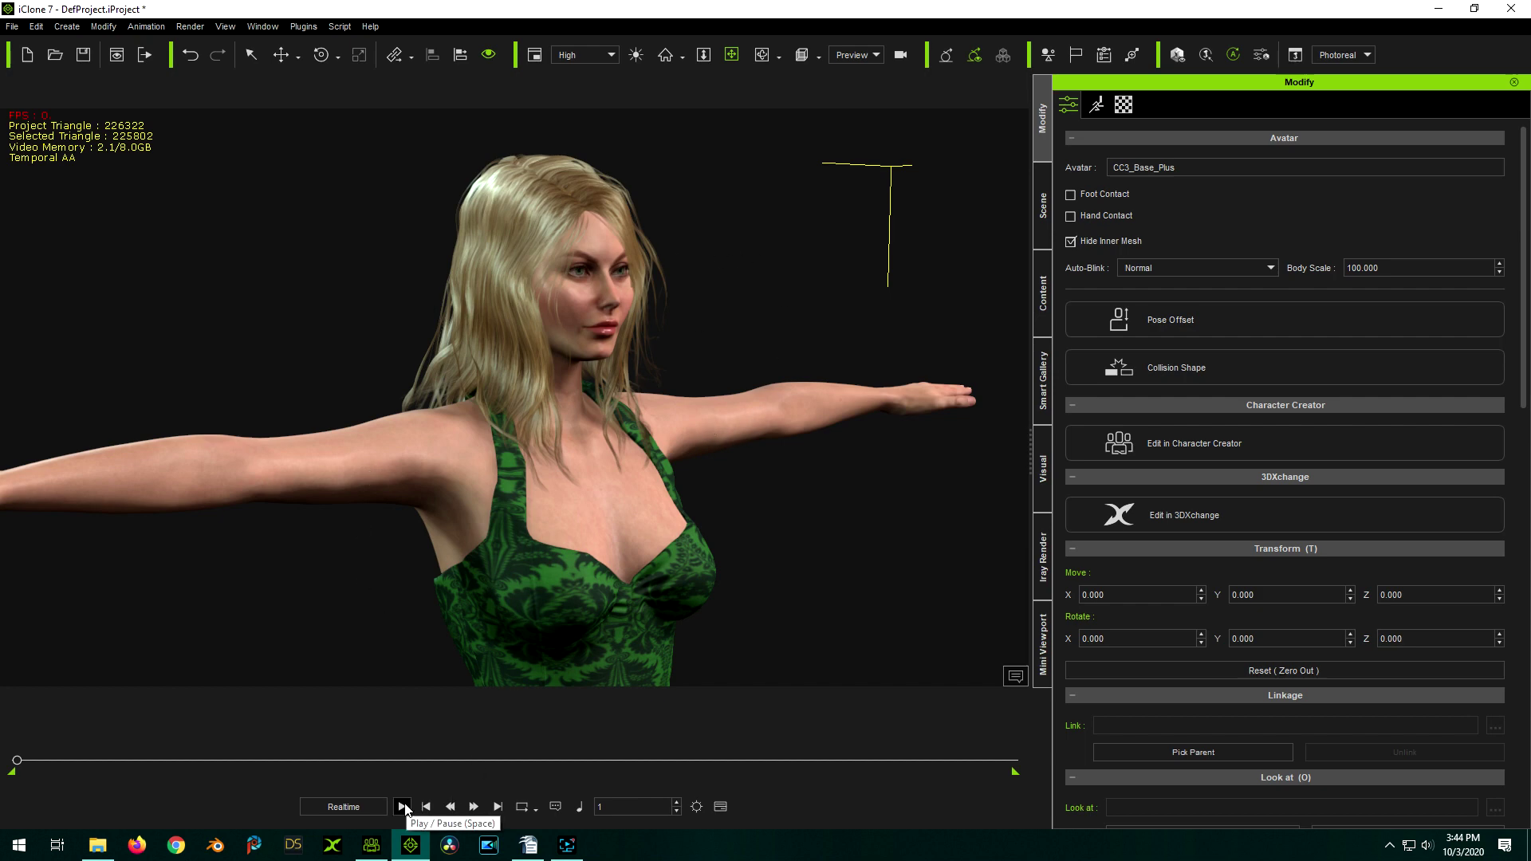
# Step: Play the timeline to check the character, pause at frame 999, and rewind to frame 1
pyautogui.click(402, 807)
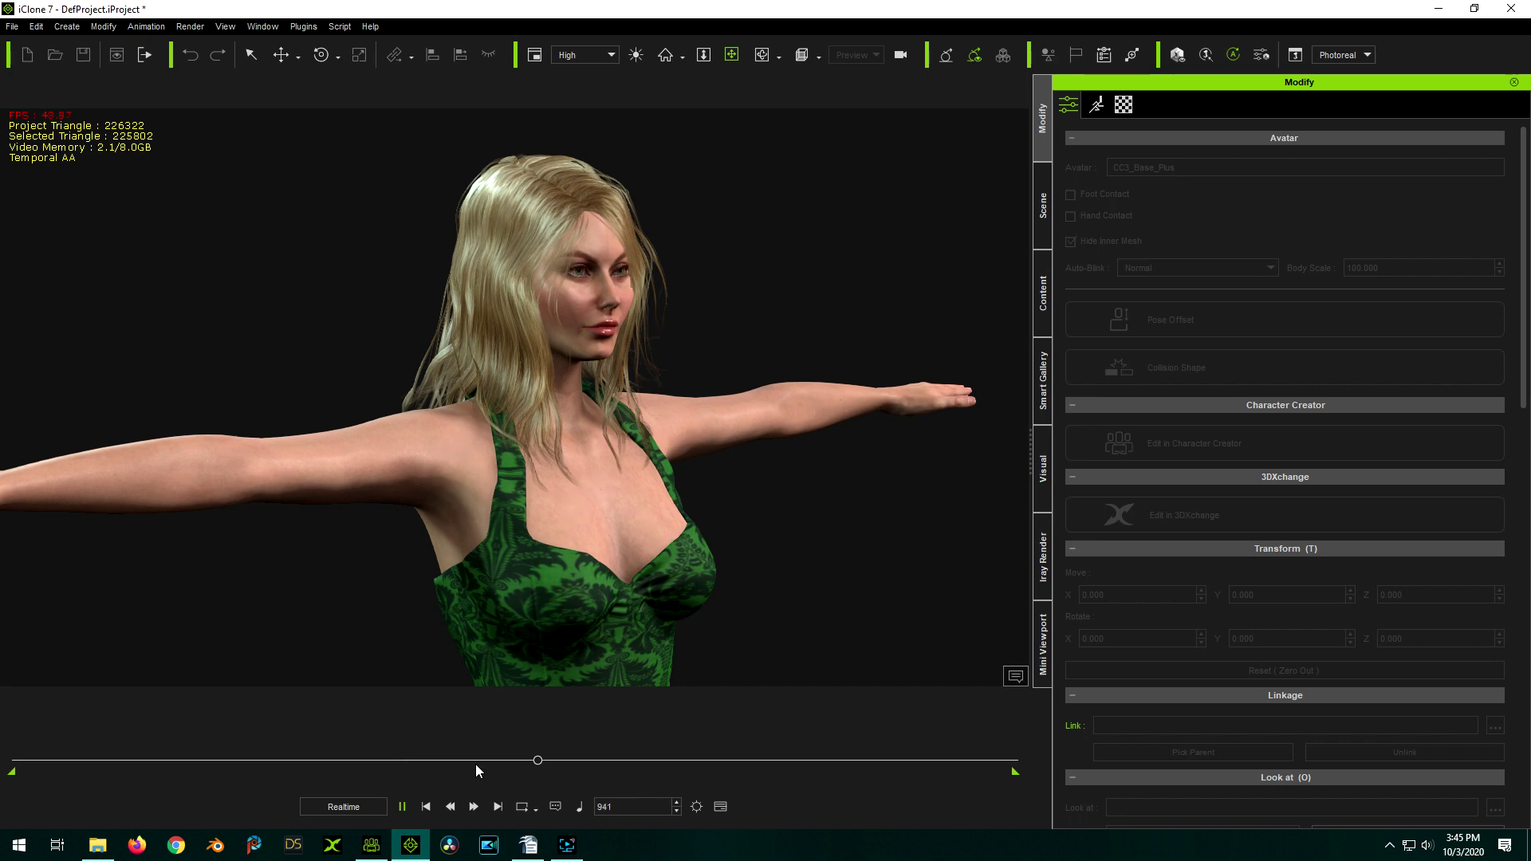
pyautogui.click(402, 805)
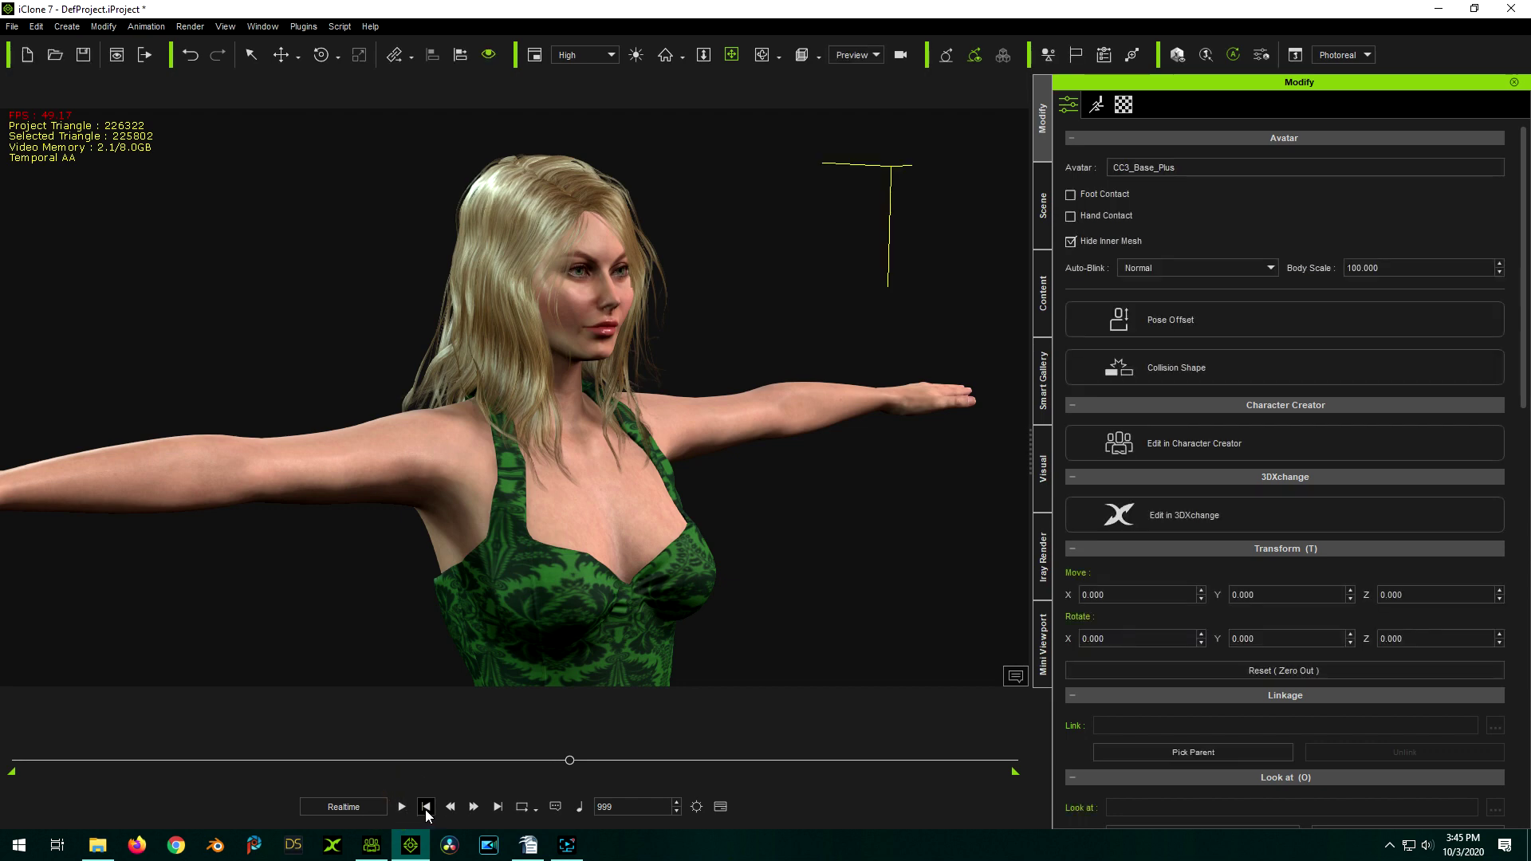
pyautogui.click(425, 807)
# Step: Back in Character Creator 3, open the General sliders under Body > Chest
pyautogui.click(371, 844)
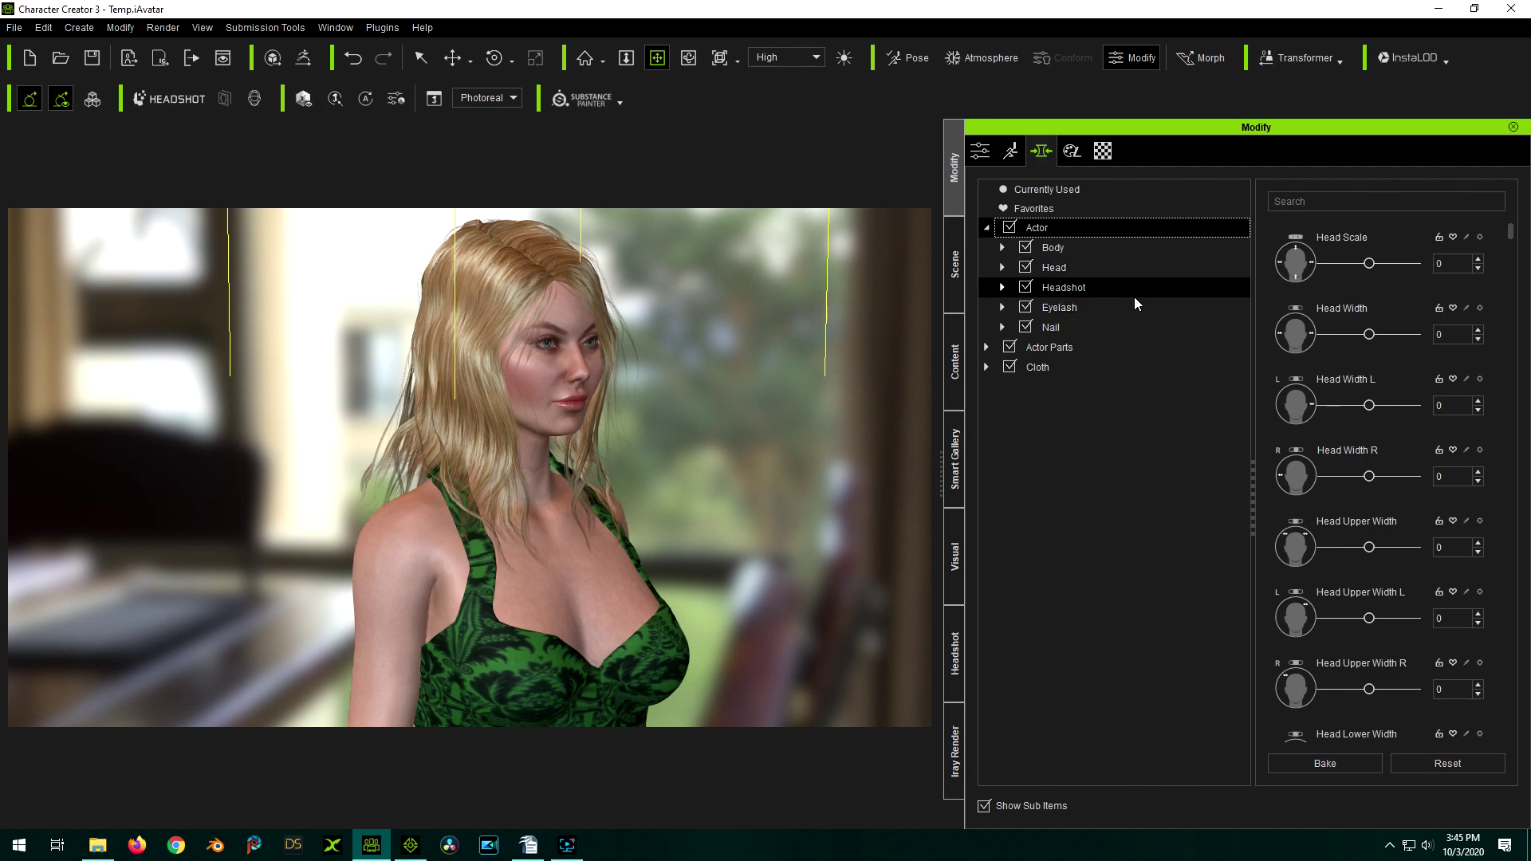
pyautogui.click(1002, 248)
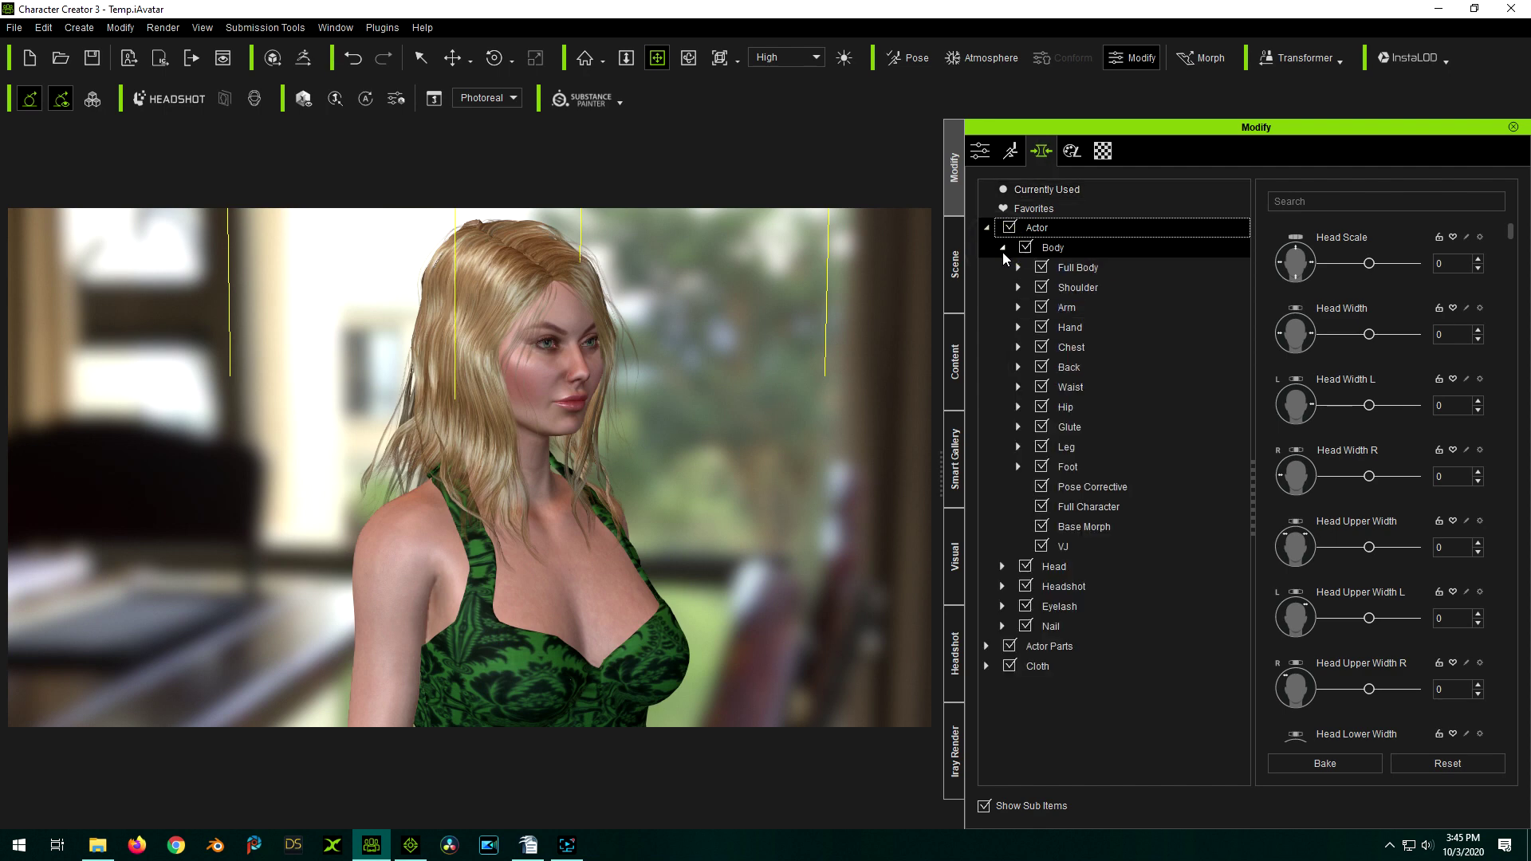
pyautogui.click(1016, 348)
pyautogui.click(1097, 366)
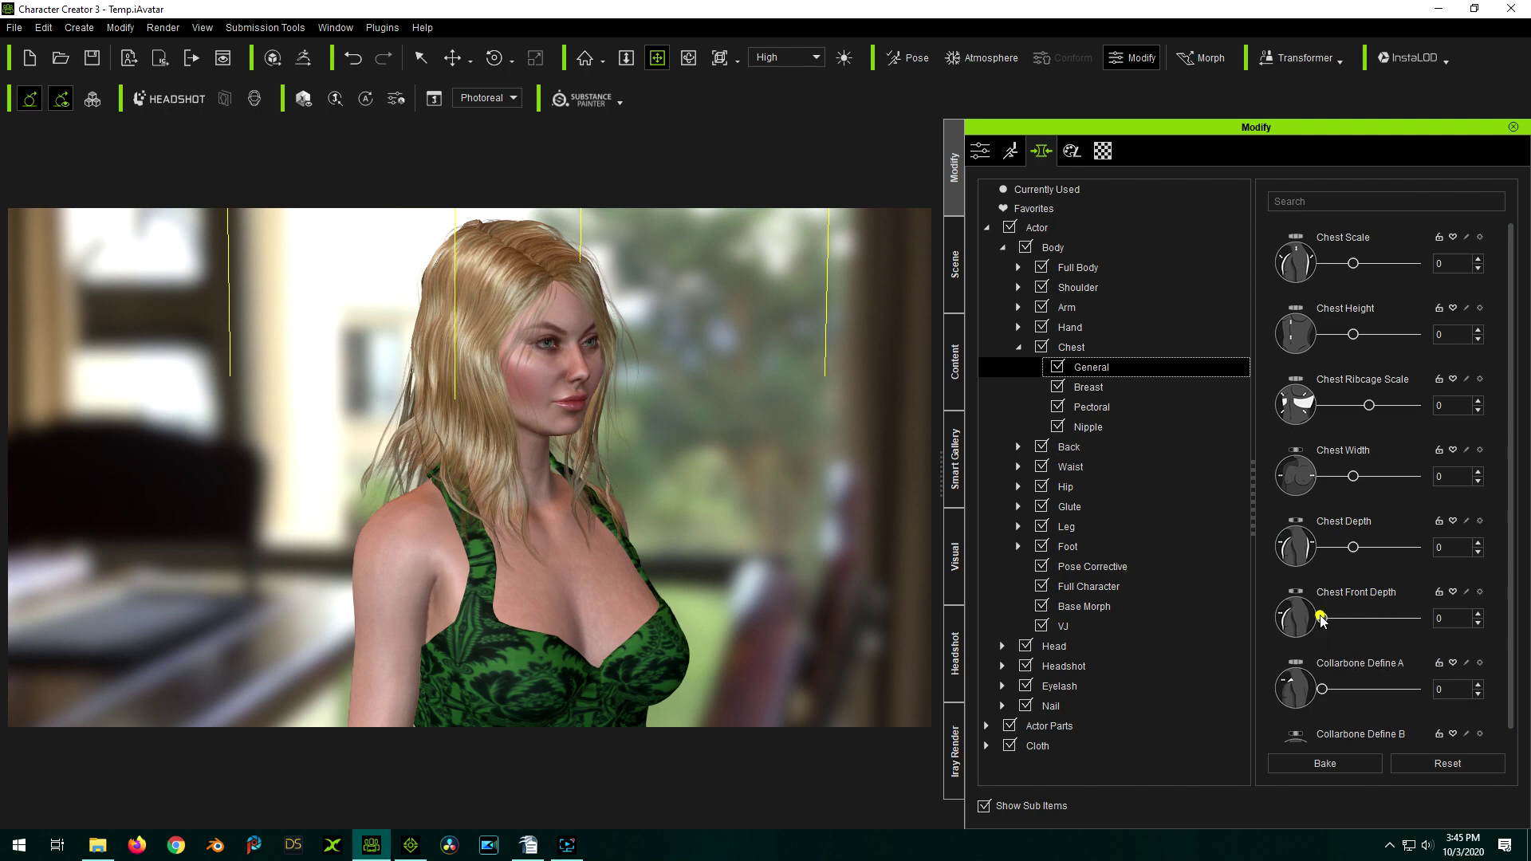
# Step: Try Chest Front Depth values up to about 26 while orbiting to a profile view
pyautogui.moveTo(1321, 620)
pyautogui.mouseDown()
pyautogui.moveTo(1383, 624)
pyautogui.moveTo(1319, 623)
pyautogui.mouseUp()
pyautogui.scroll(-2, 567, 618)
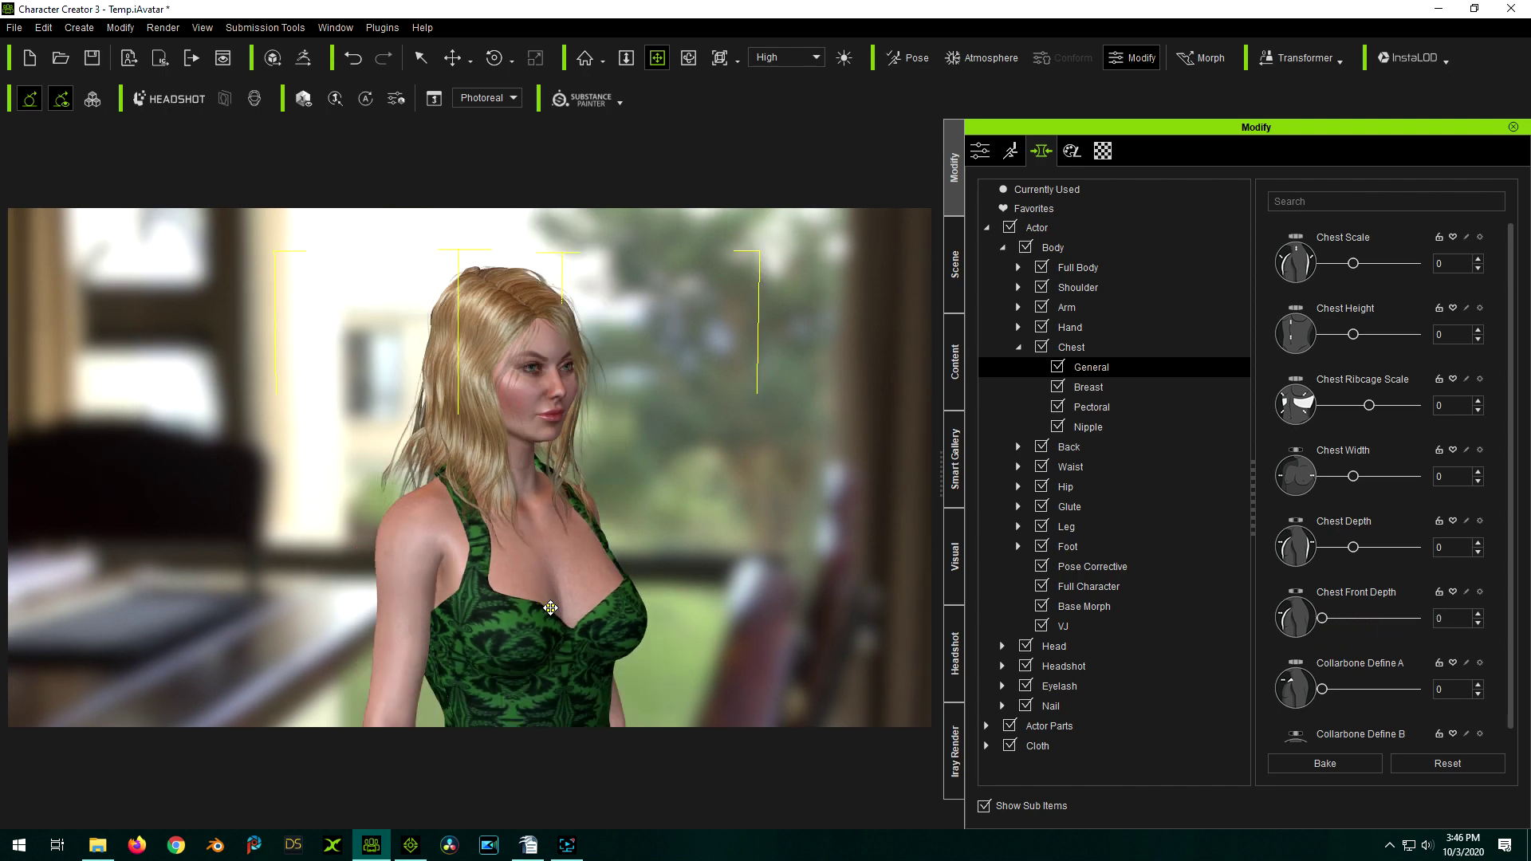
pyautogui.moveTo(550, 609); pyautogui.dragTo(638, 594, button='right')
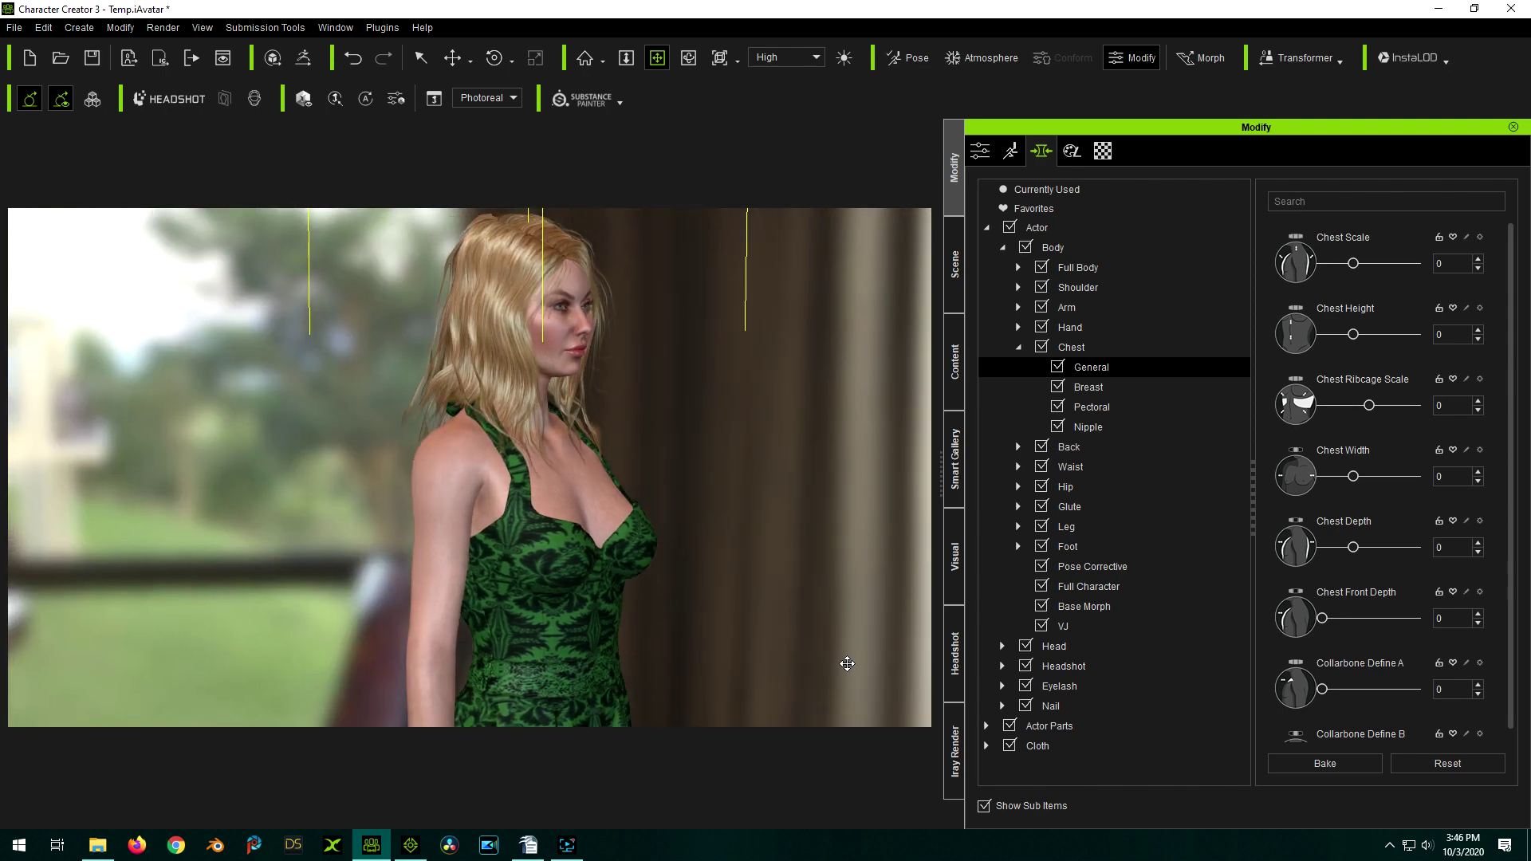
pyautogui.moveTo(1337, 617); pyautogui.dragTo(1314, 645)
pyautogui.click(1450, 620)
# Step: Enter 30 for Chest Front Depth, test values around 43, and settle on the maximum 100
pyautogui.write('30')
pyautogui.press('Return')
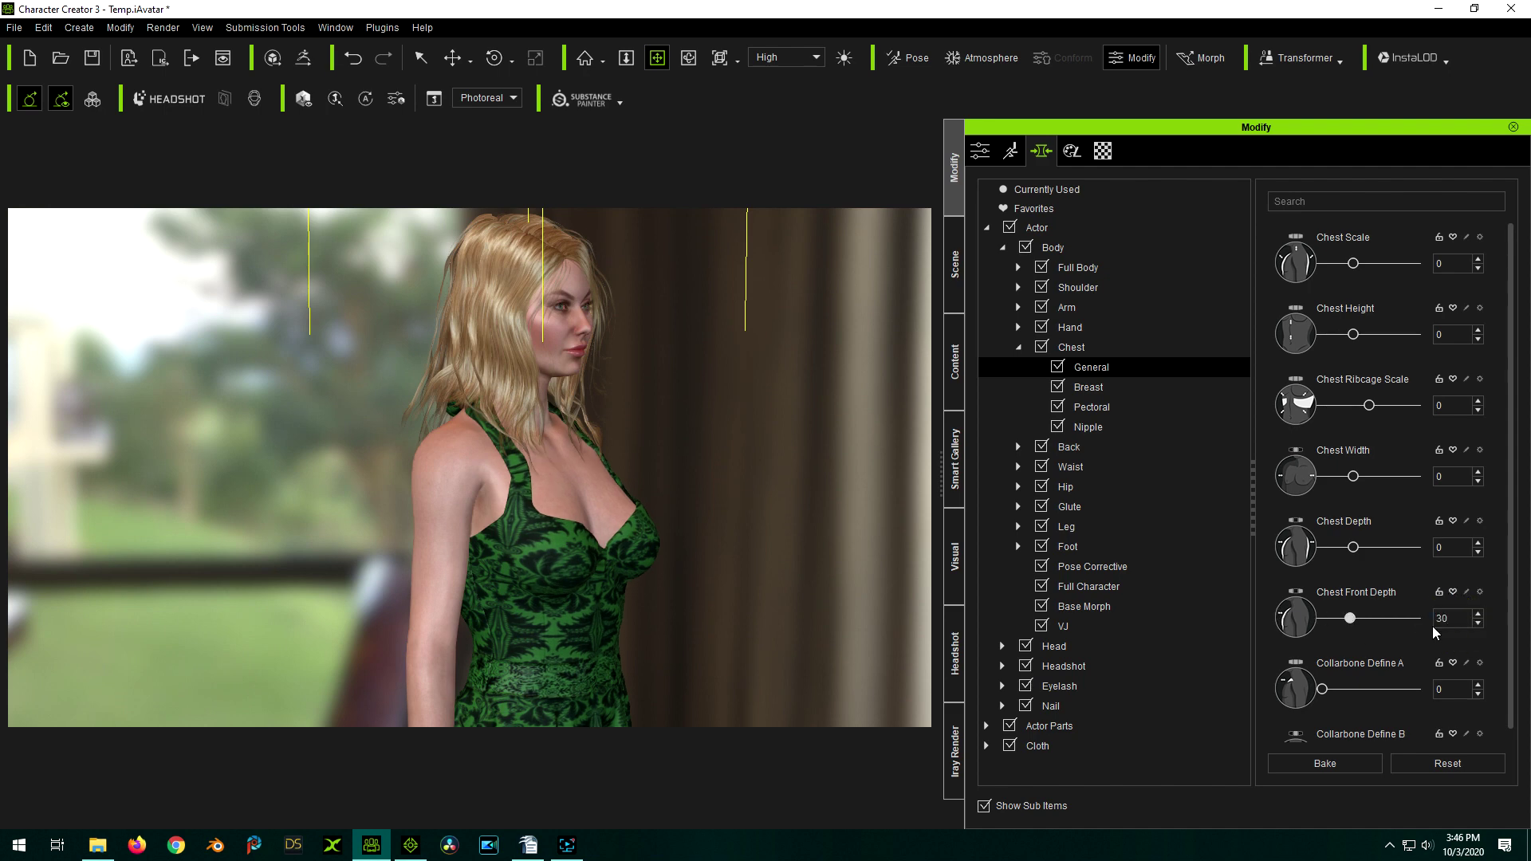
pyautogui.click(1351, 618)
pyautogui.moveTo(1385, 620); pyautogui.dragTo(1451, 638)
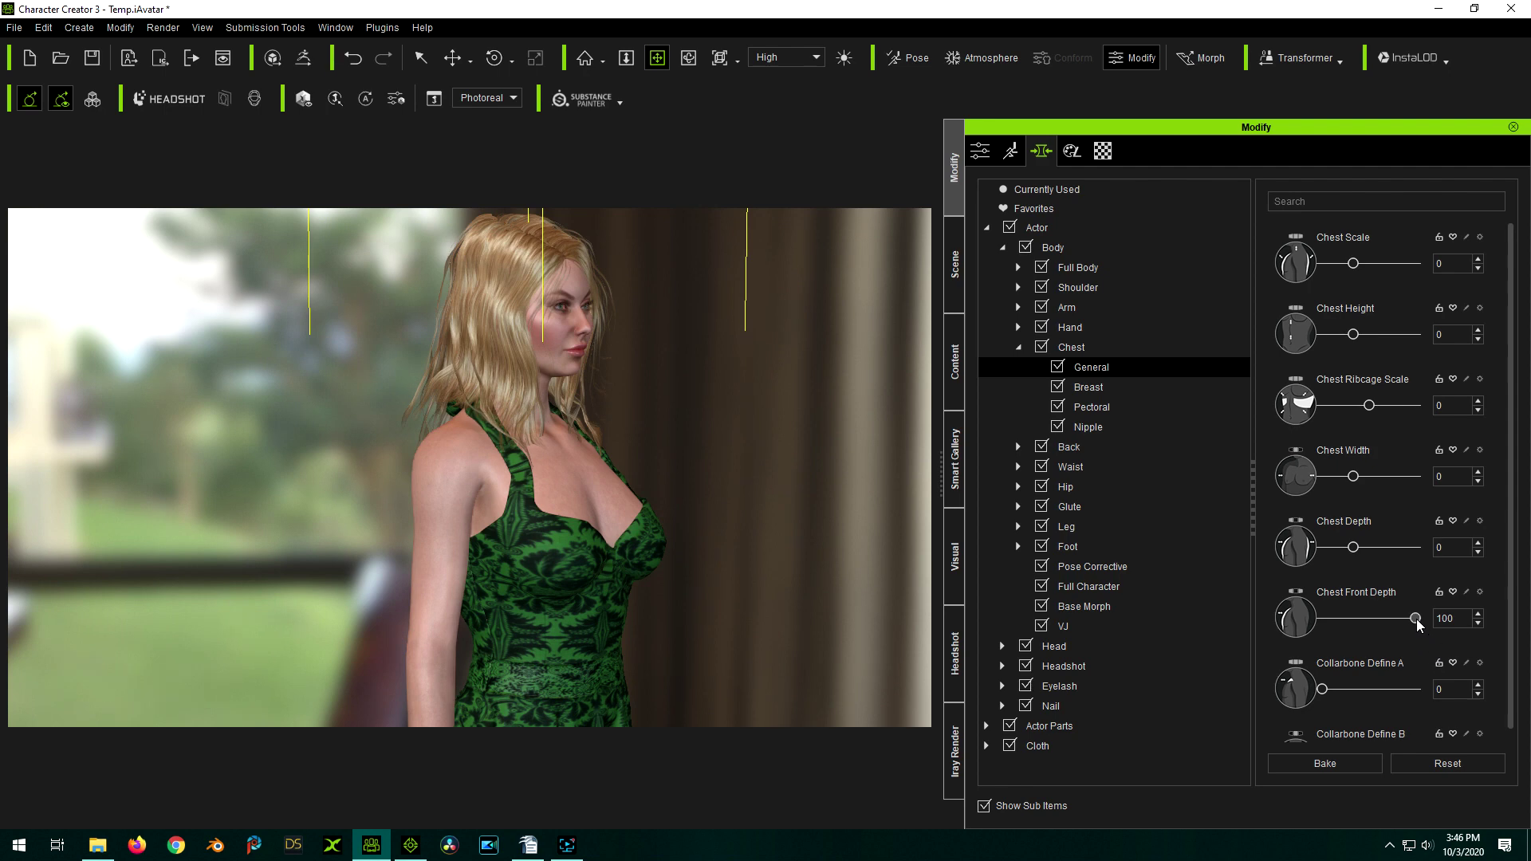
pyautogui.moveTo(1415, 619); pyautogui.dragTo(1361, 624)
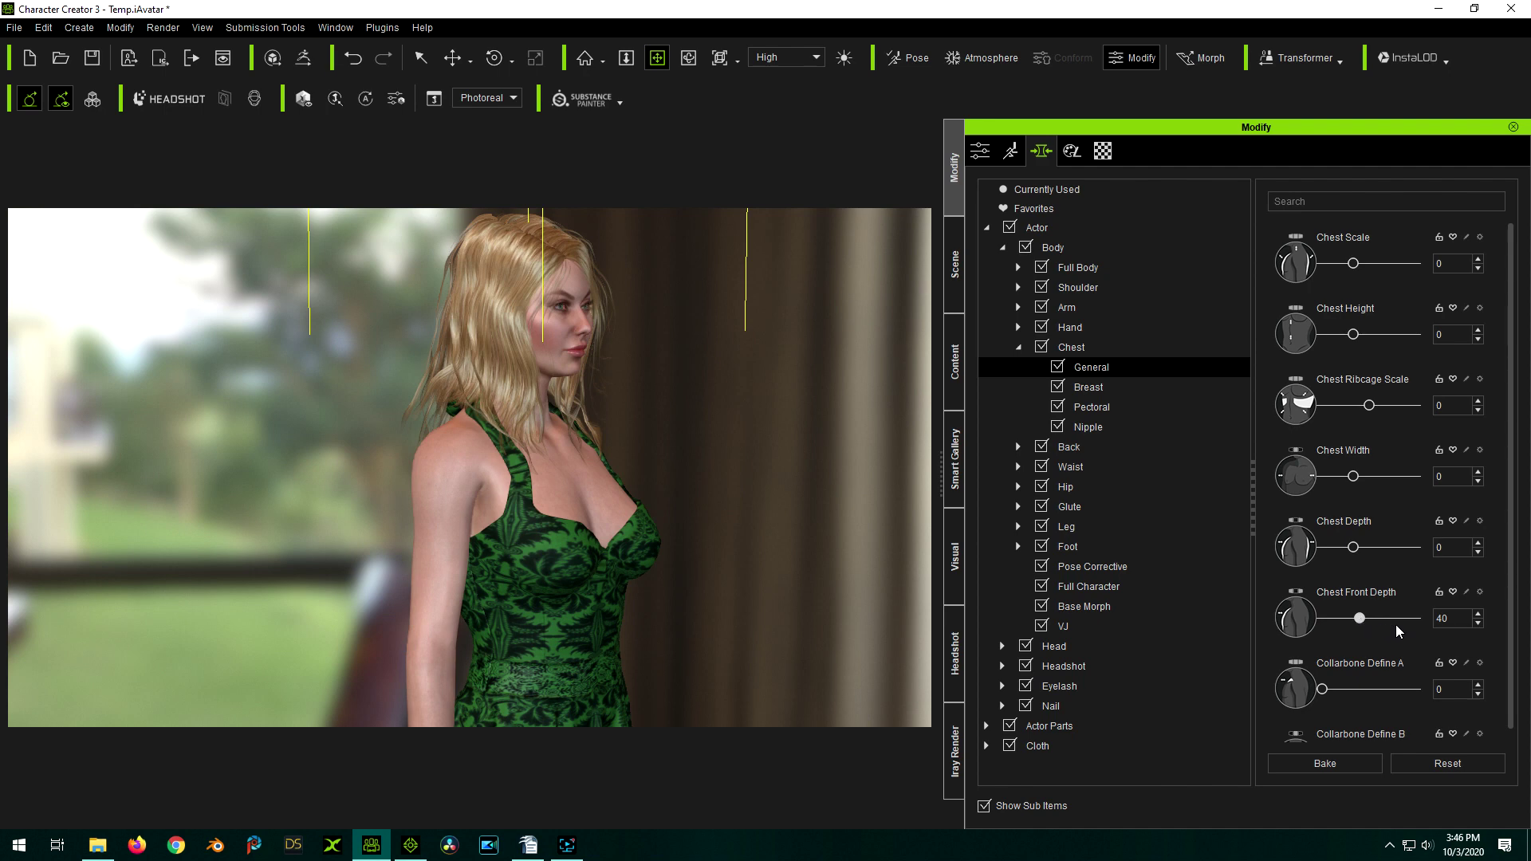
pyautogui.moveTo(1416, 626); pyautogui.dragTo(1438, 625)
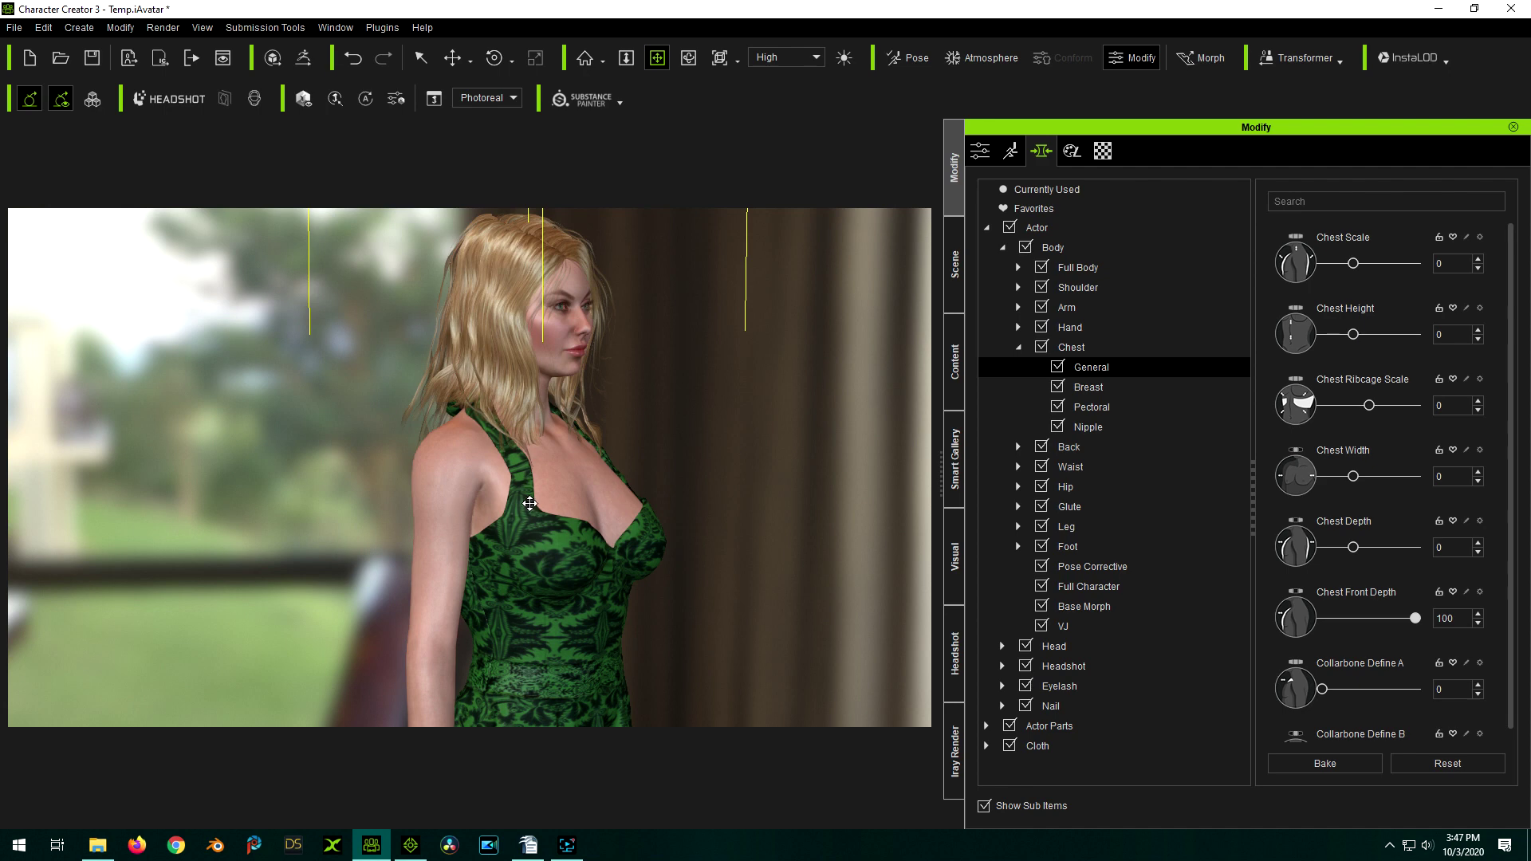
# Step: Export the avatar as an iAvatar, overwriting Phoebe Breath.iAvatar in the Exported Characters folder
pyautogui.click(18, 27)
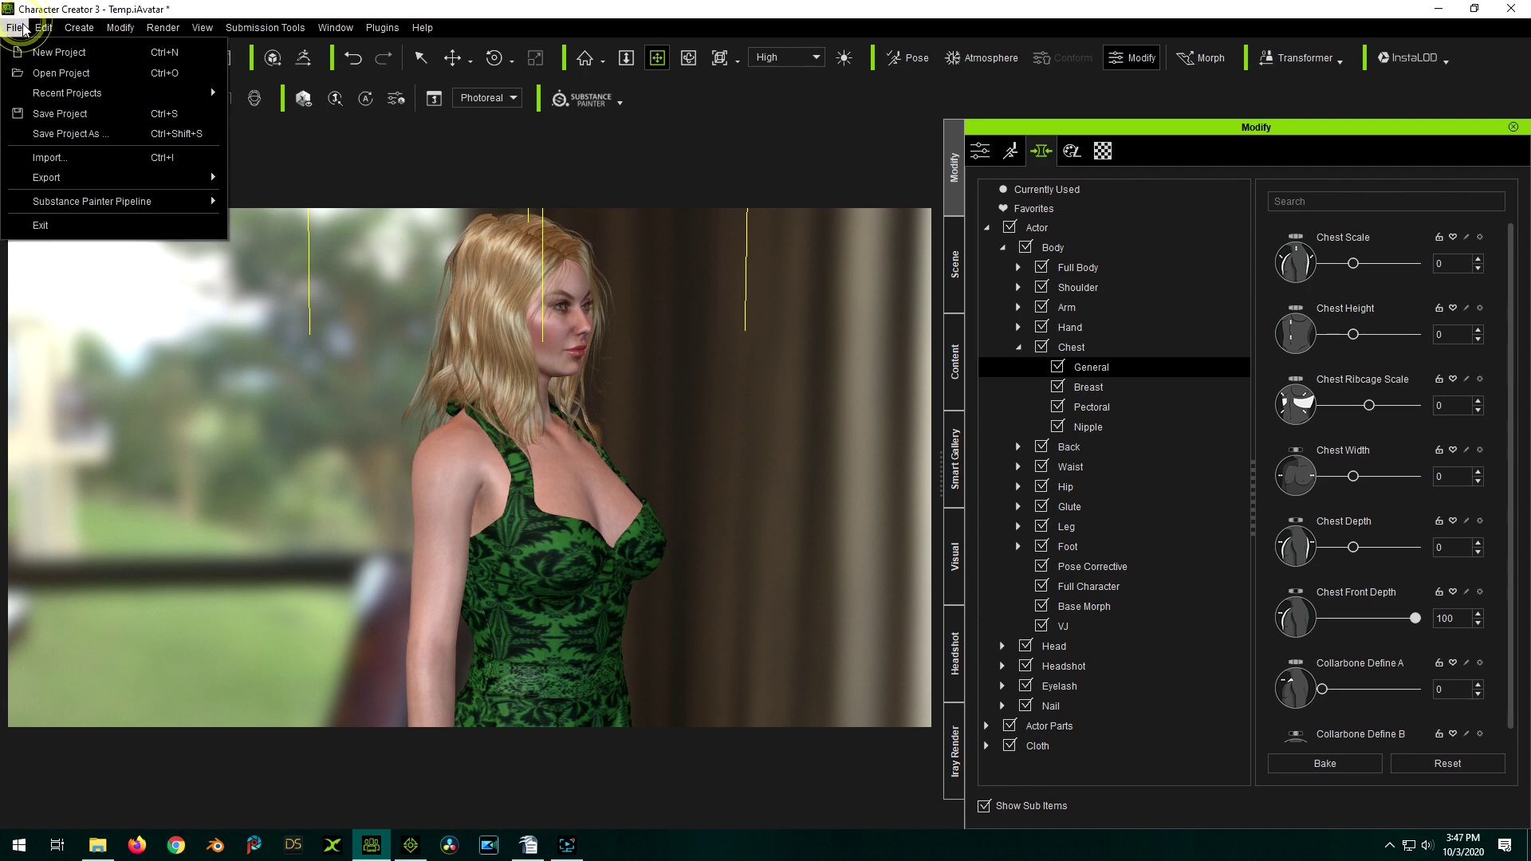
pyautogui.moveTo(76, 179)
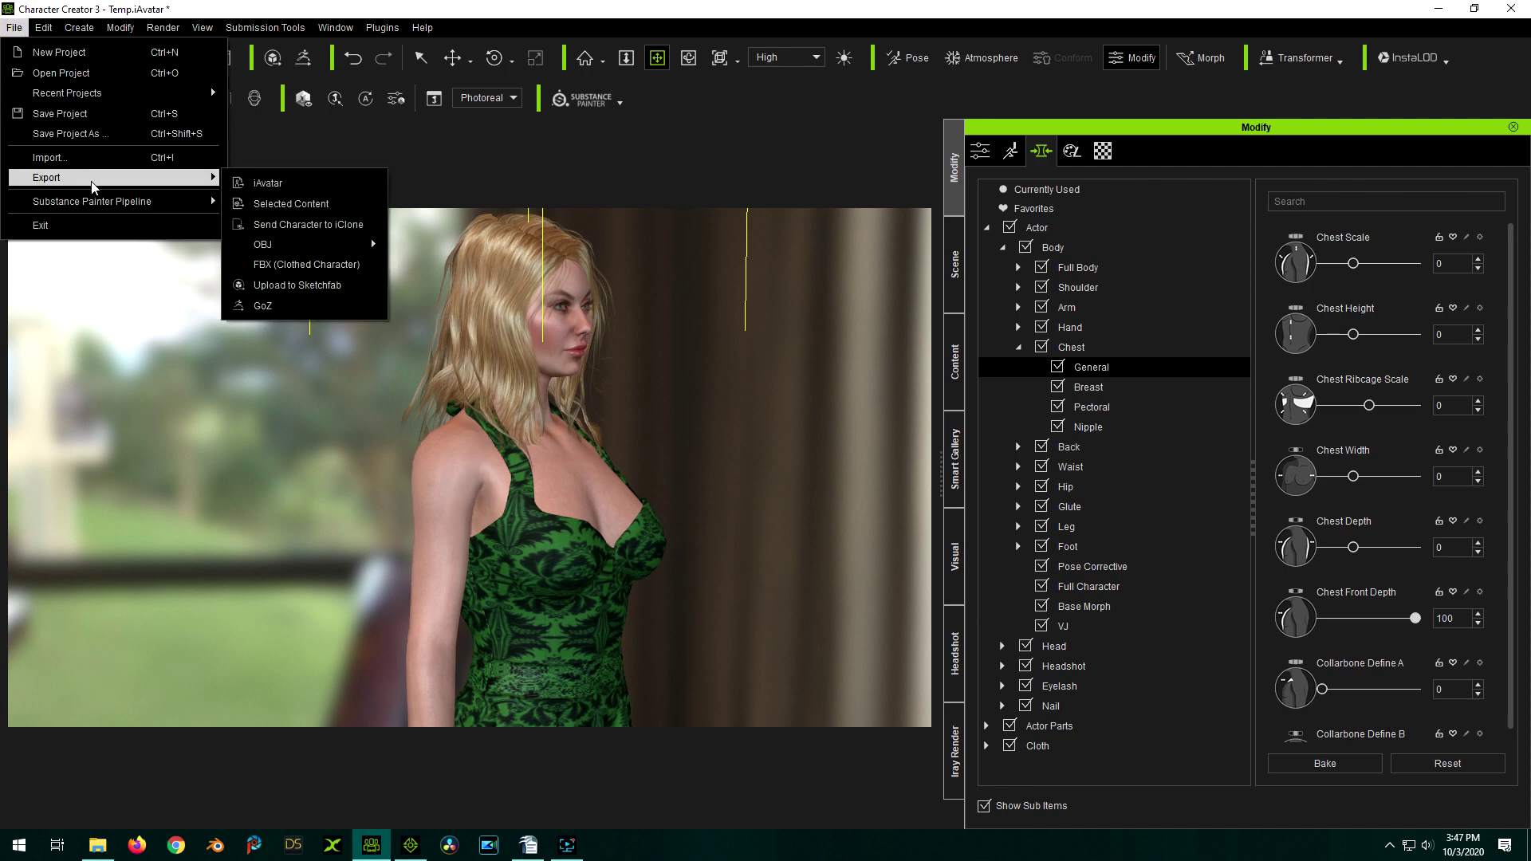
pyautogui.click(257, 178)
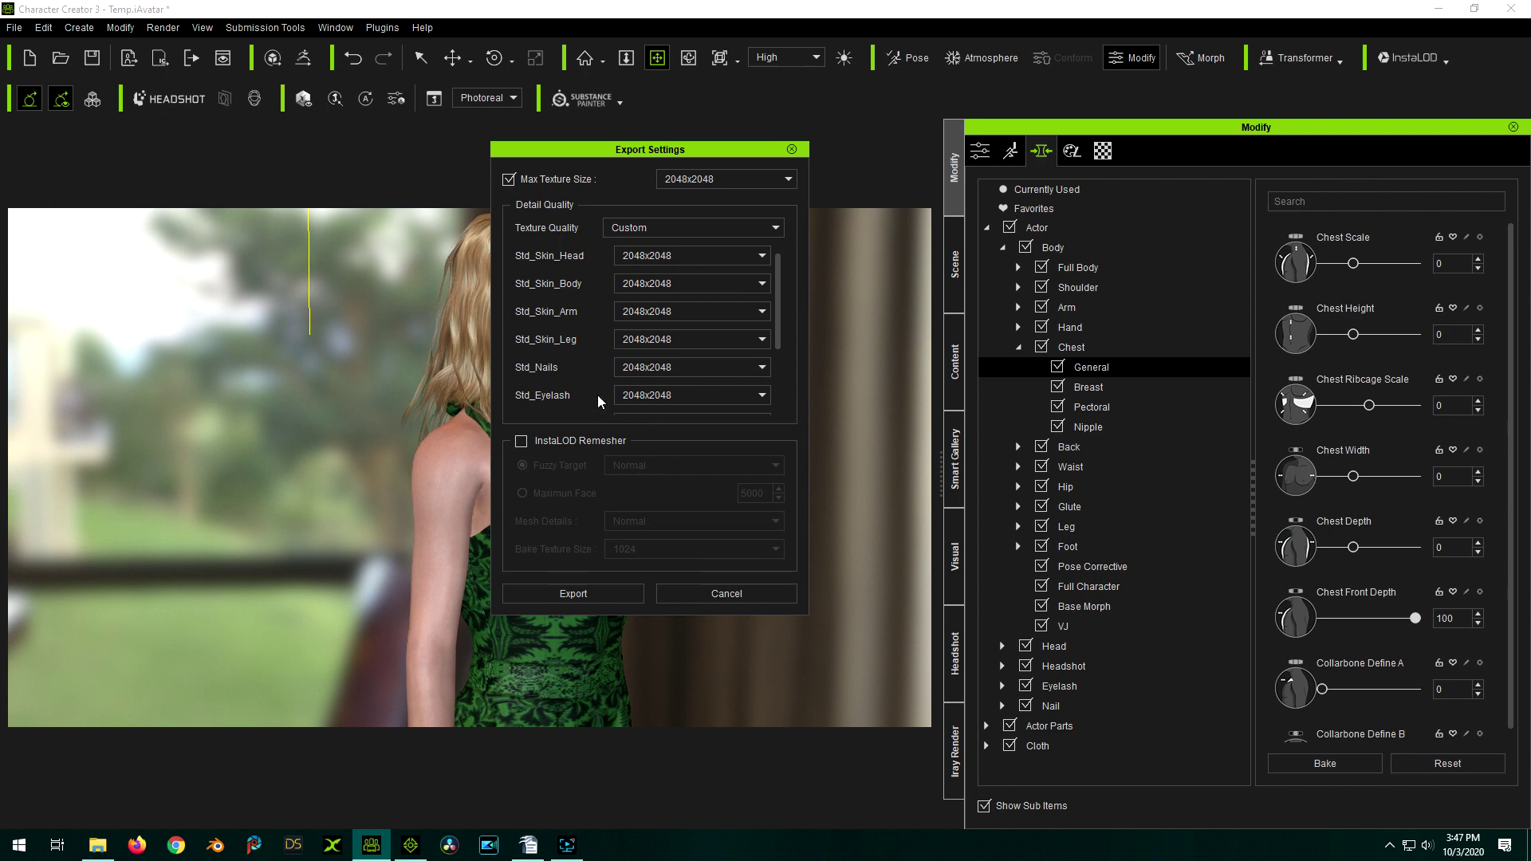
pyautogui.click(604, 597)
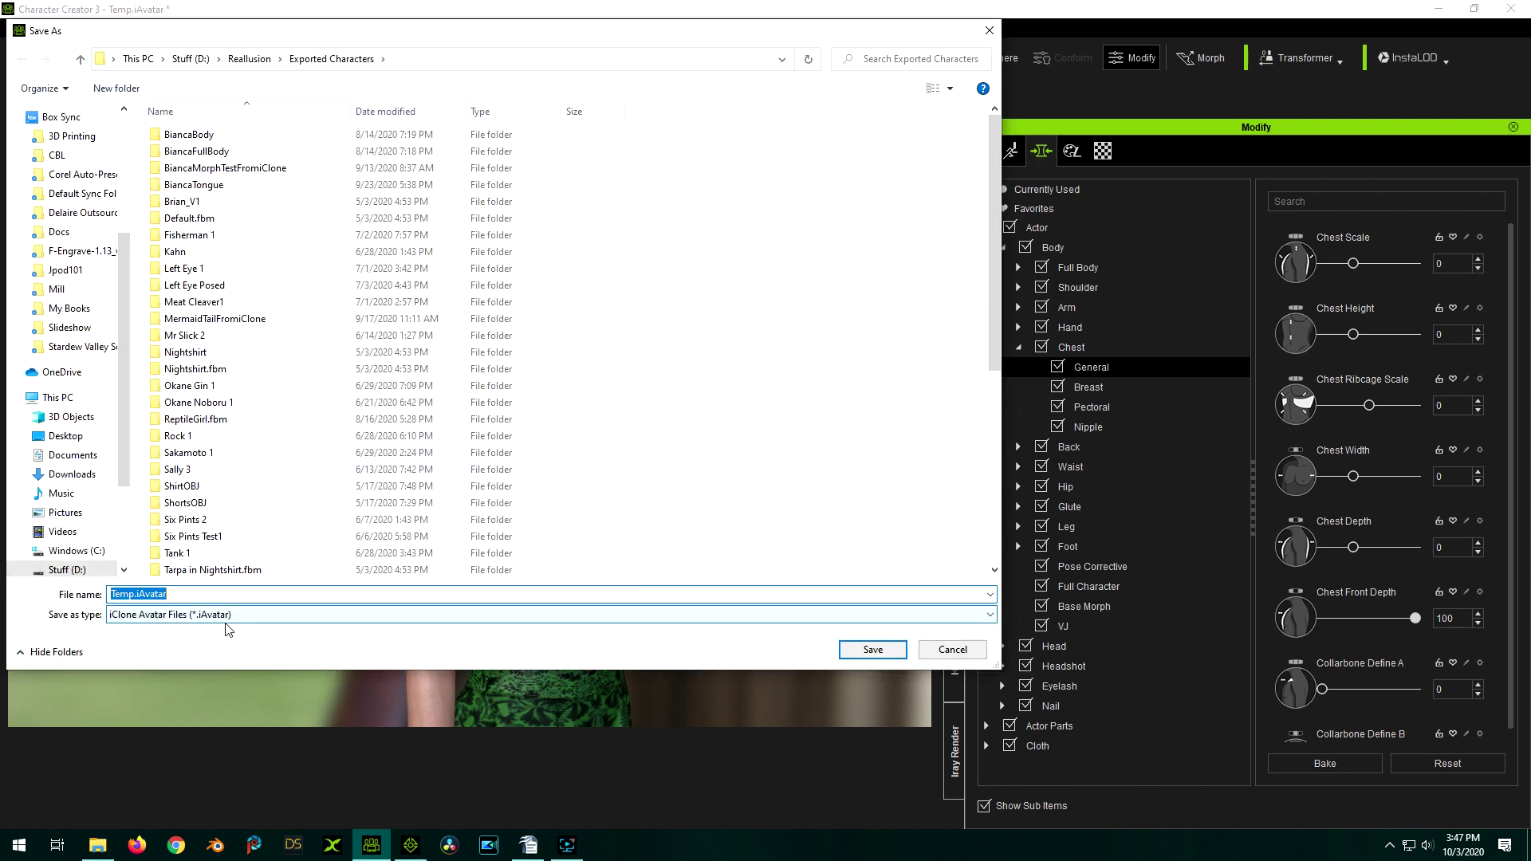
pyautogui.scroll(-4, 307, 446)
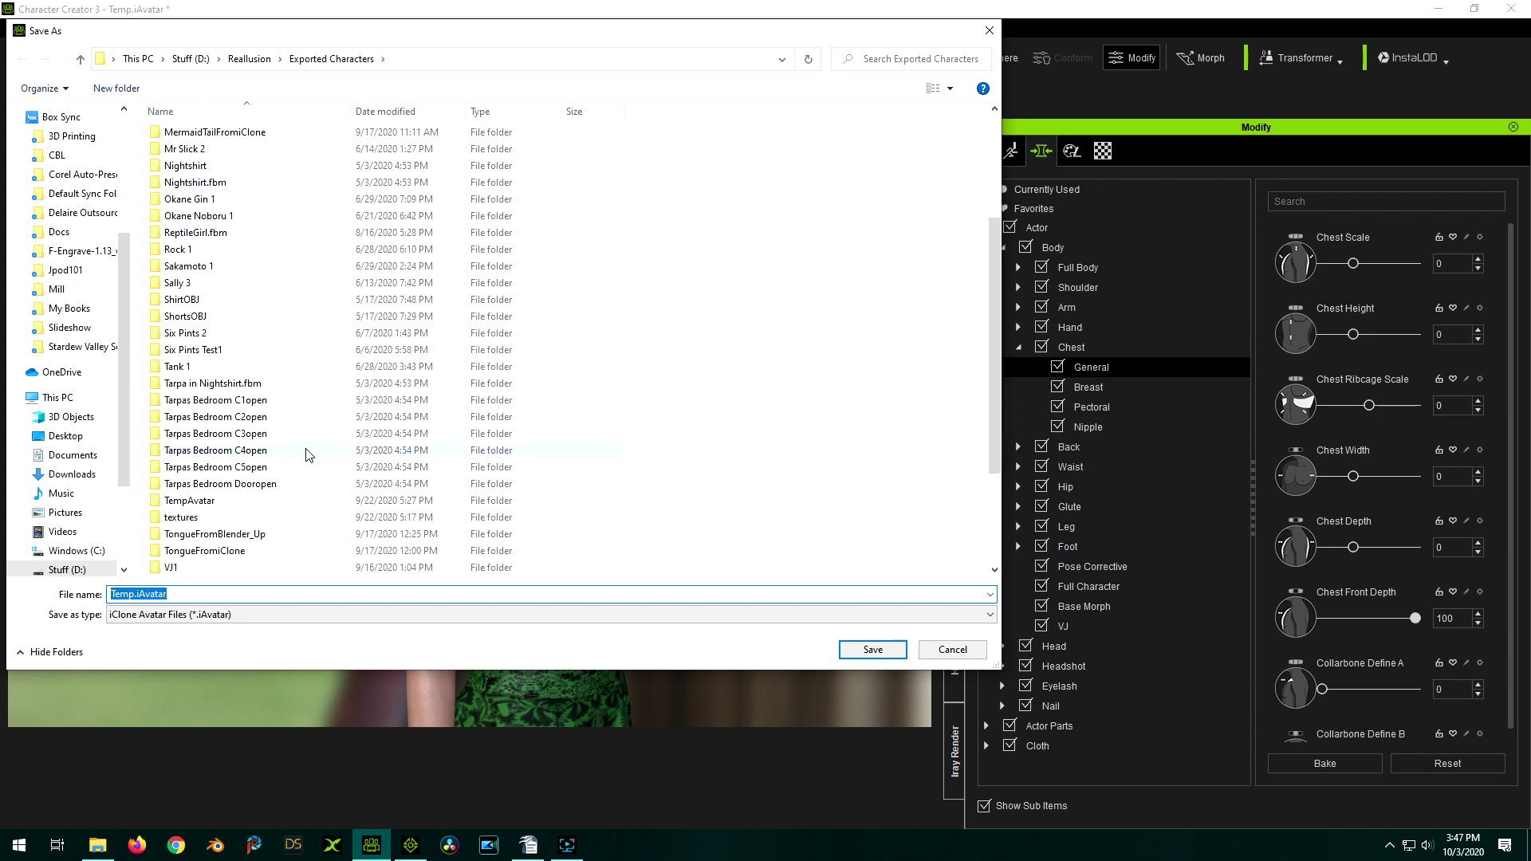
pyautogui.write('ph')
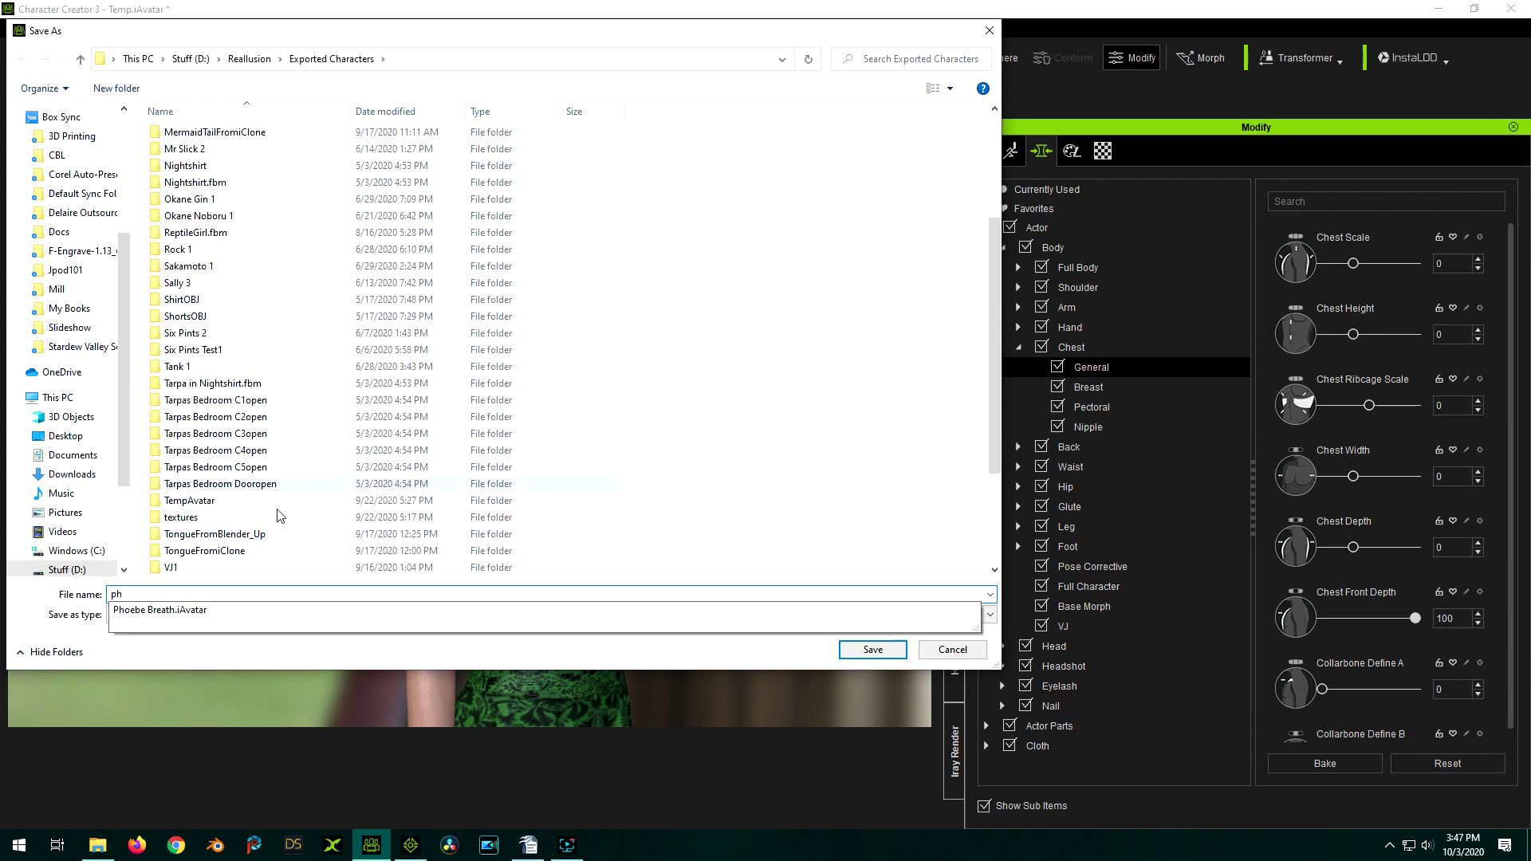
pyautogui.click(227, 612)
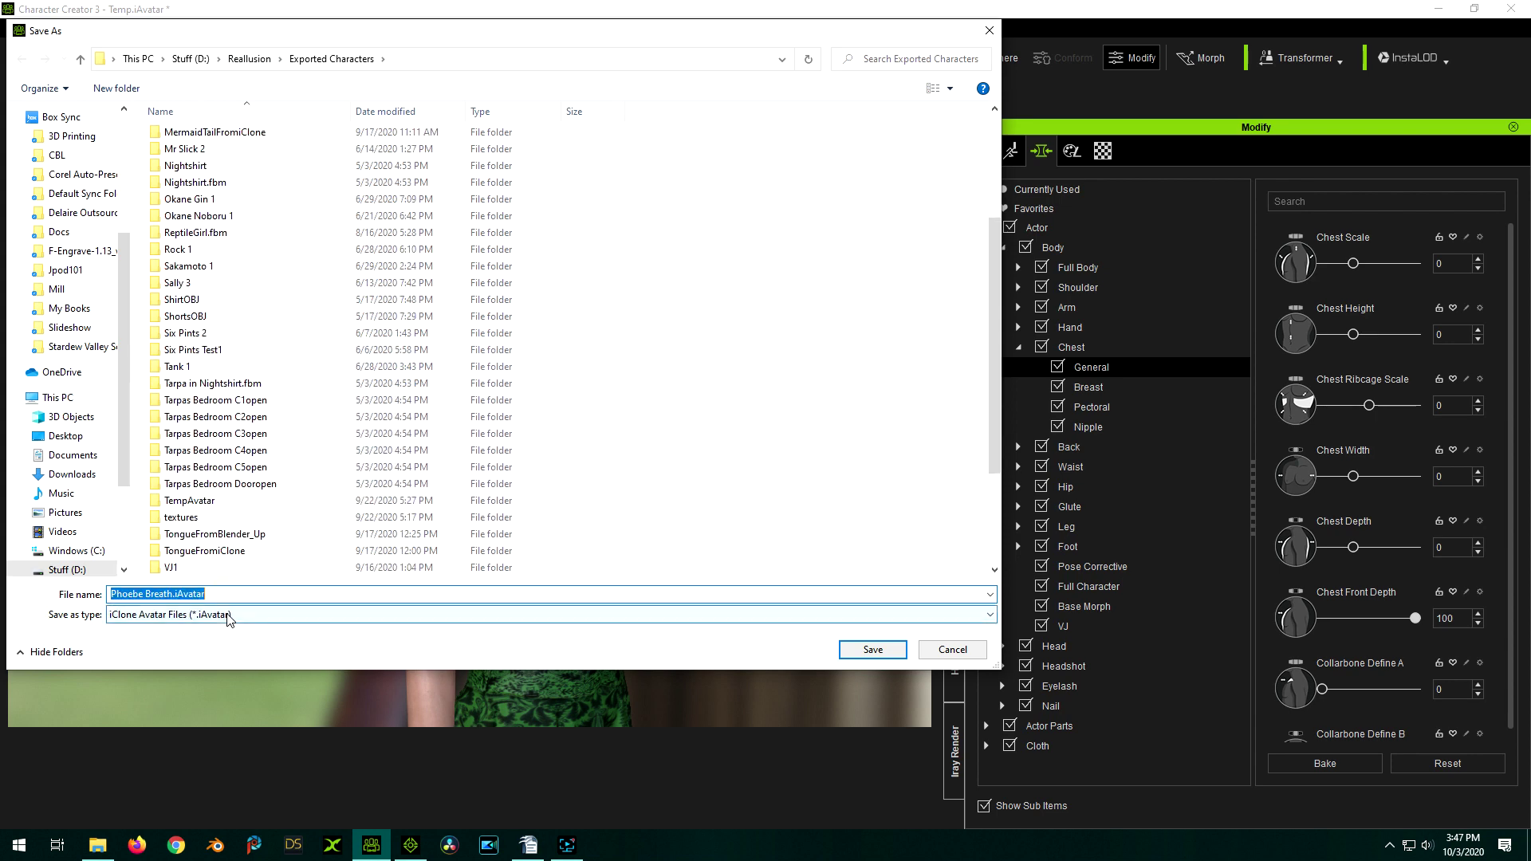
pyautogui.click(872, 650)
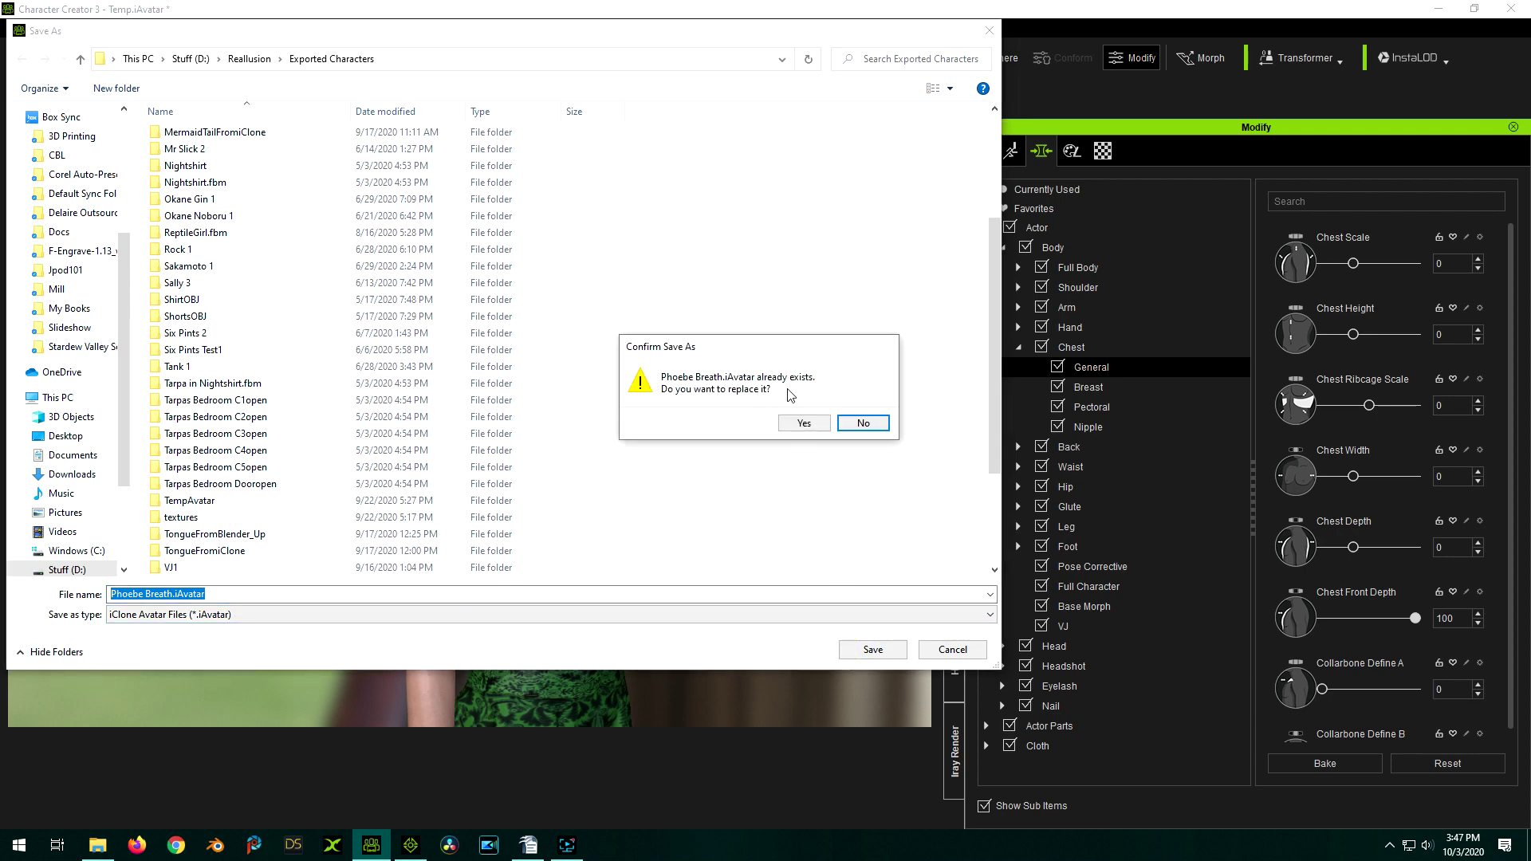
pyautogui.click(798, 424)
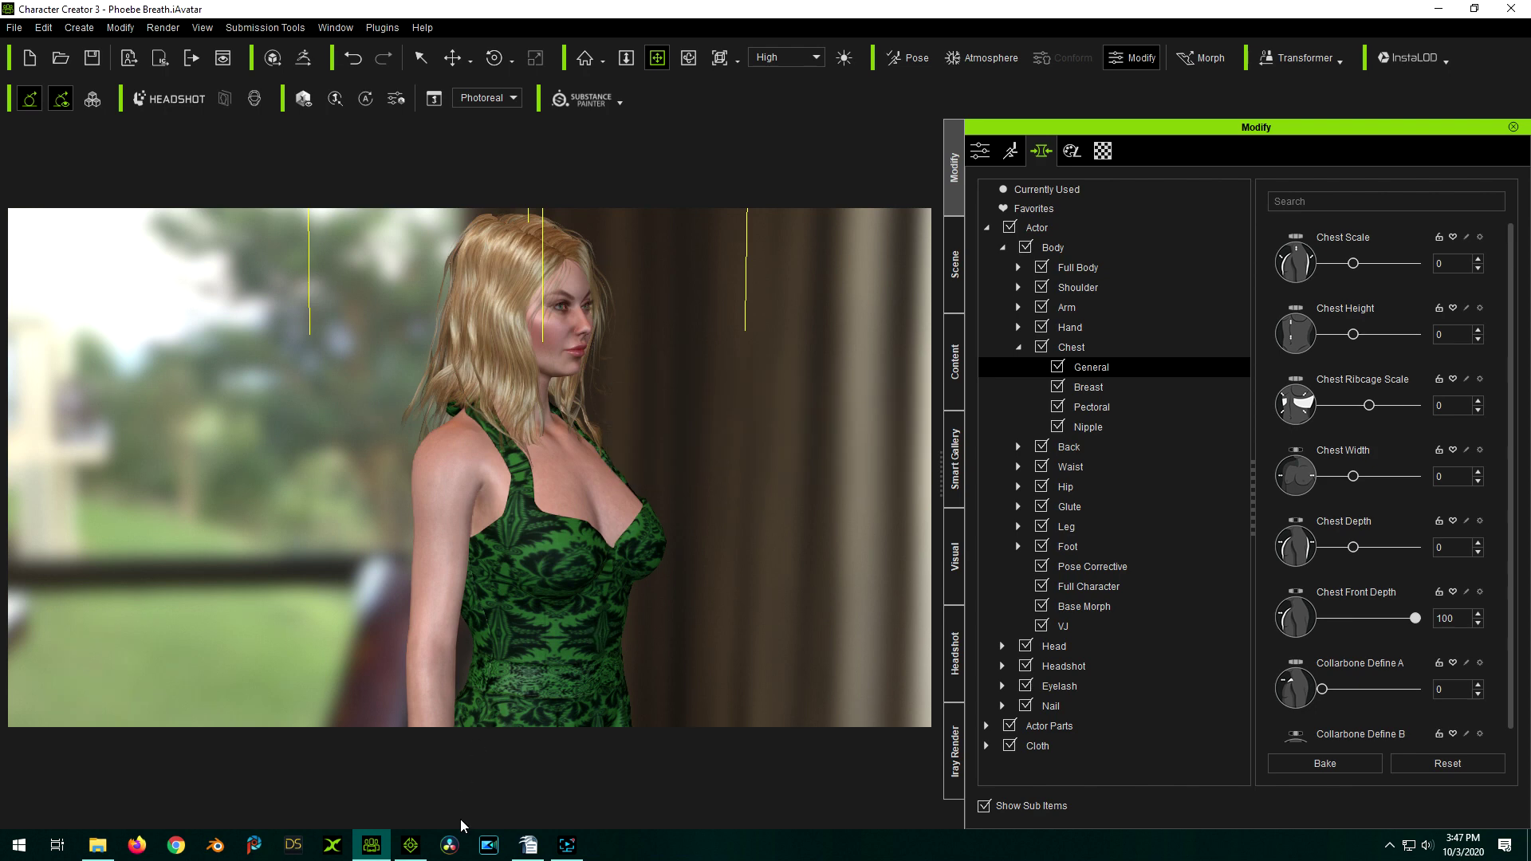
# Step: In iClone 7, open the Morph Animator from the character's Animation tools
pyautogui.click(411, 851)
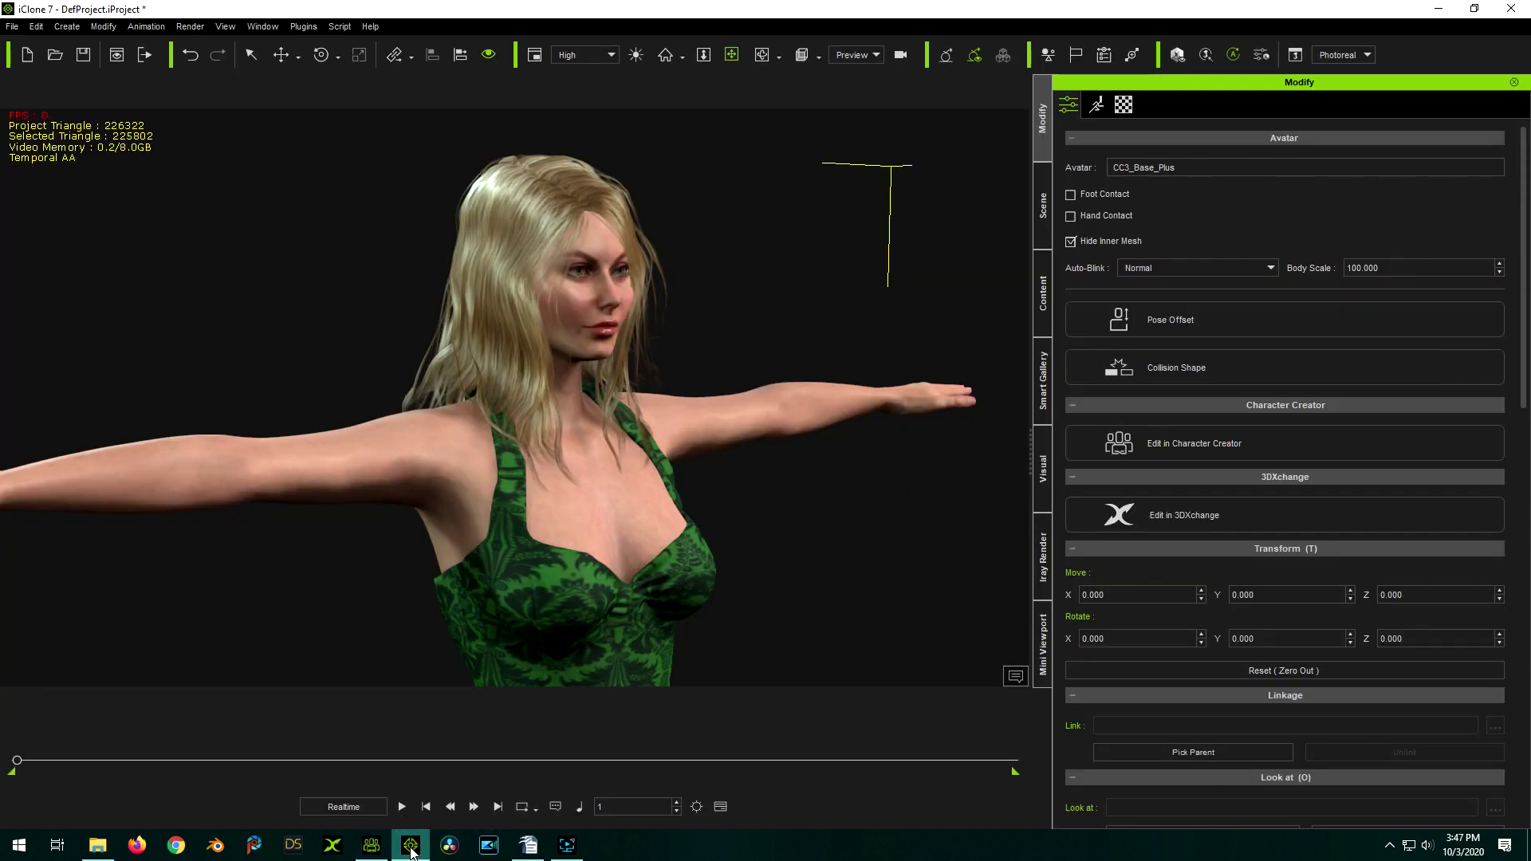
pyautogui.click(1099, 104)
pyautogui.scroll(-1, 1285, 399)
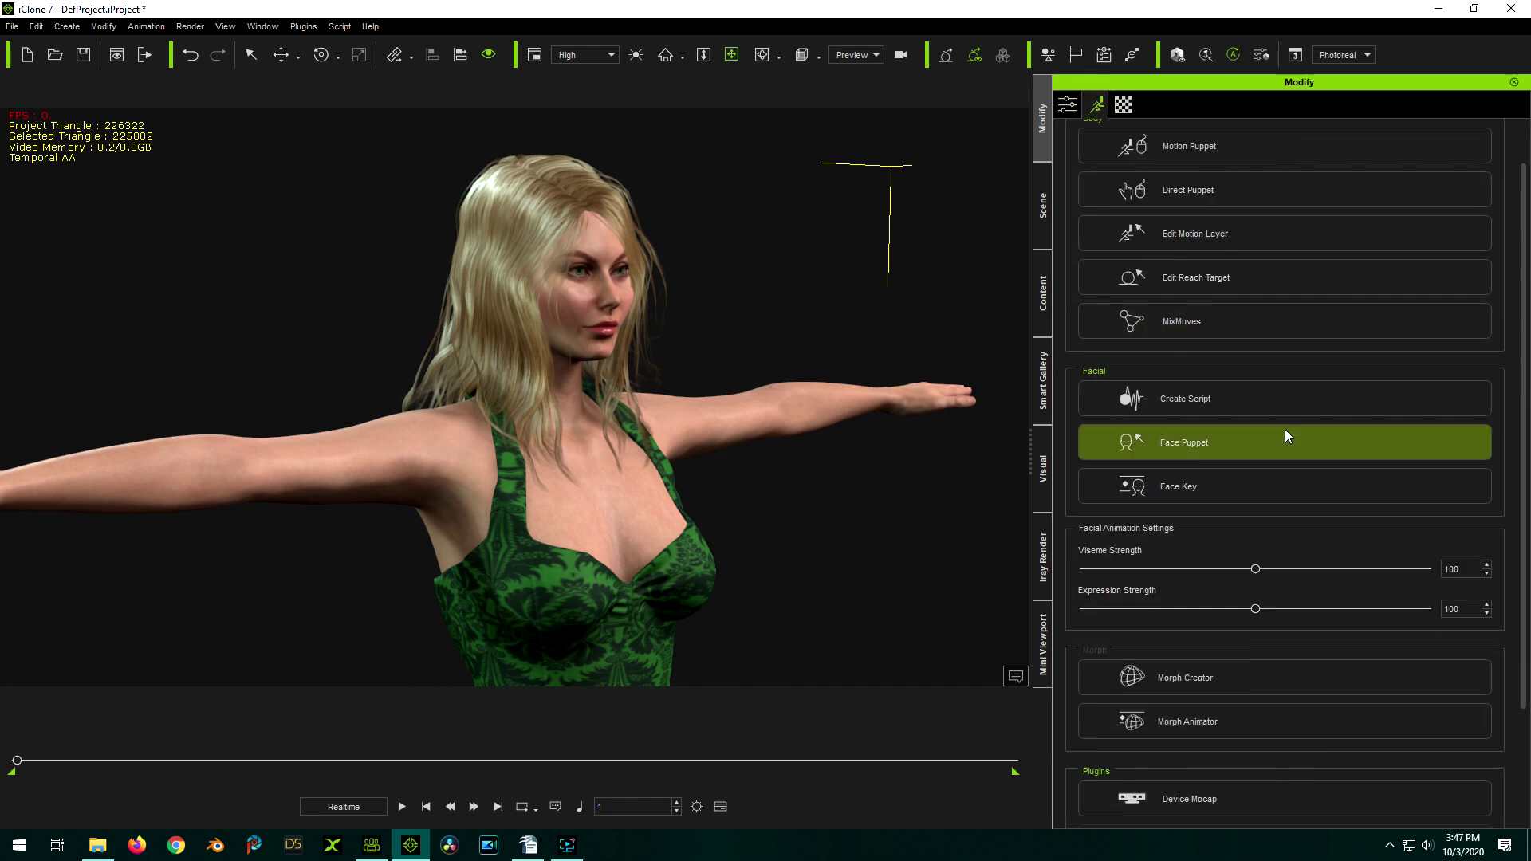
pyautogui.scroll(-3, 1285, 430)
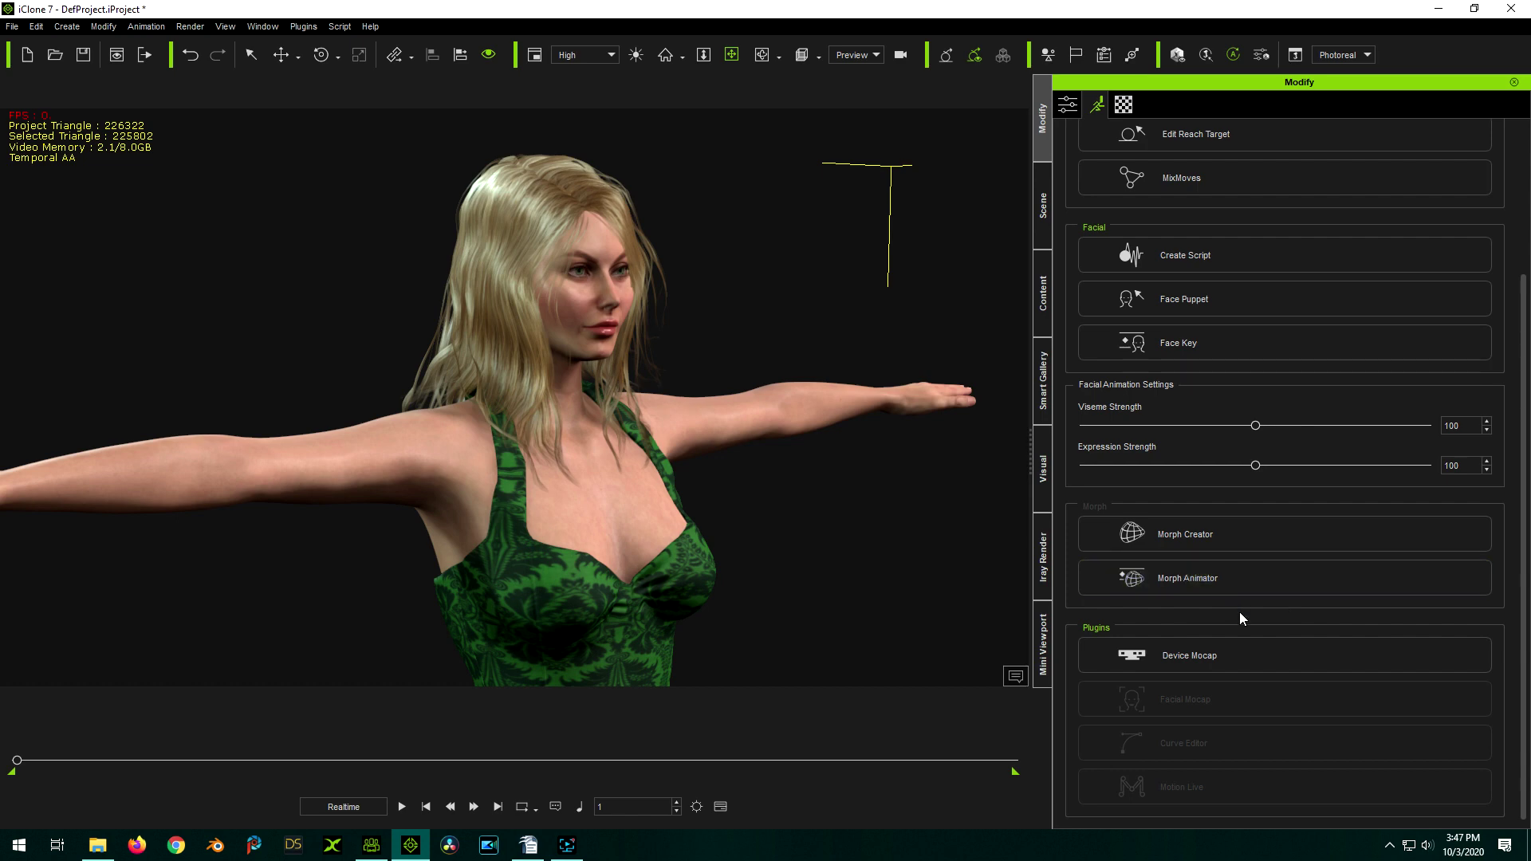
pyautogui.click(1217, 577)
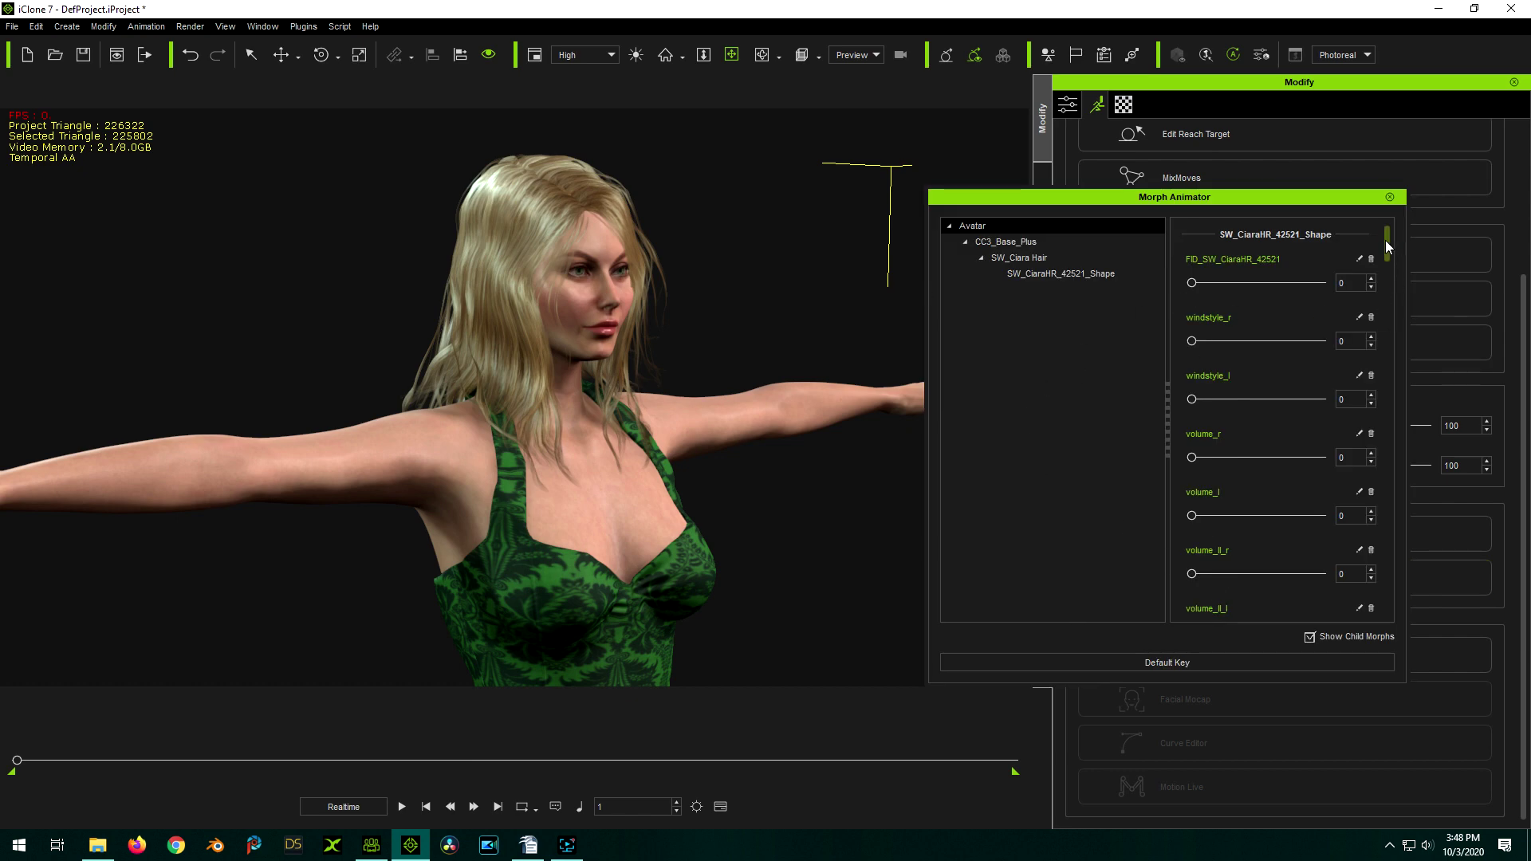
# Step: Try the hair's windstyle_r morph, undo it back to 0, and close the Morph Animator
pyautogui.moveTo(1389, 246)
pyautogui.mouseDown()
pyautogui.moveTo(1350, 599)
pyautogui.moveTo(1398, 246)
pyautogui.mouseUp()
pyautogui.moveTo(1192, 341); pyautogui.dragTo(1235, 341)
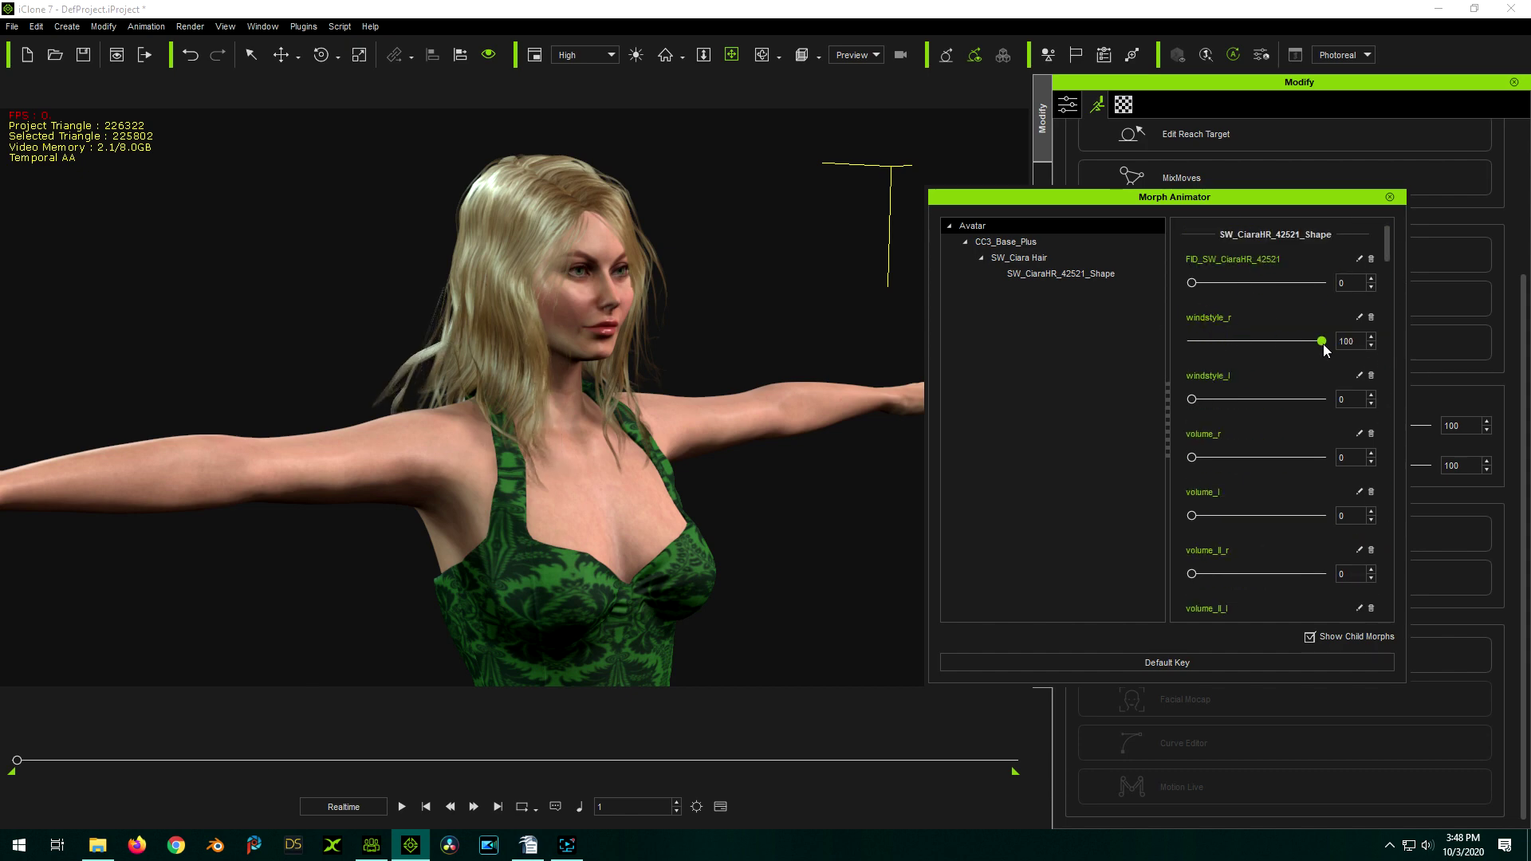
pyautogui.hotkey('ctrl', 'z')
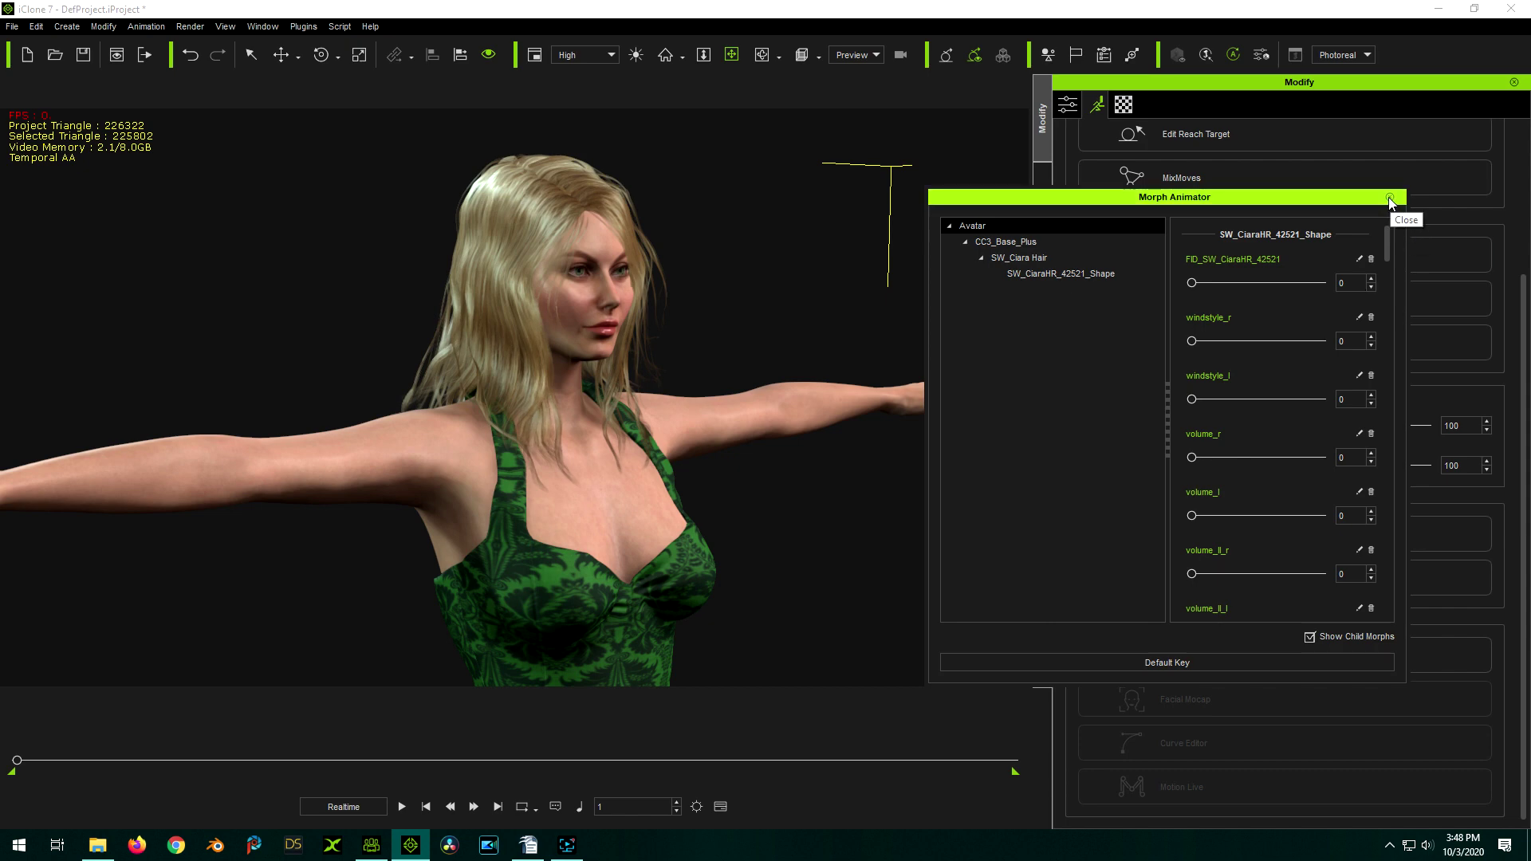
pyautogui.click(1389, 198)
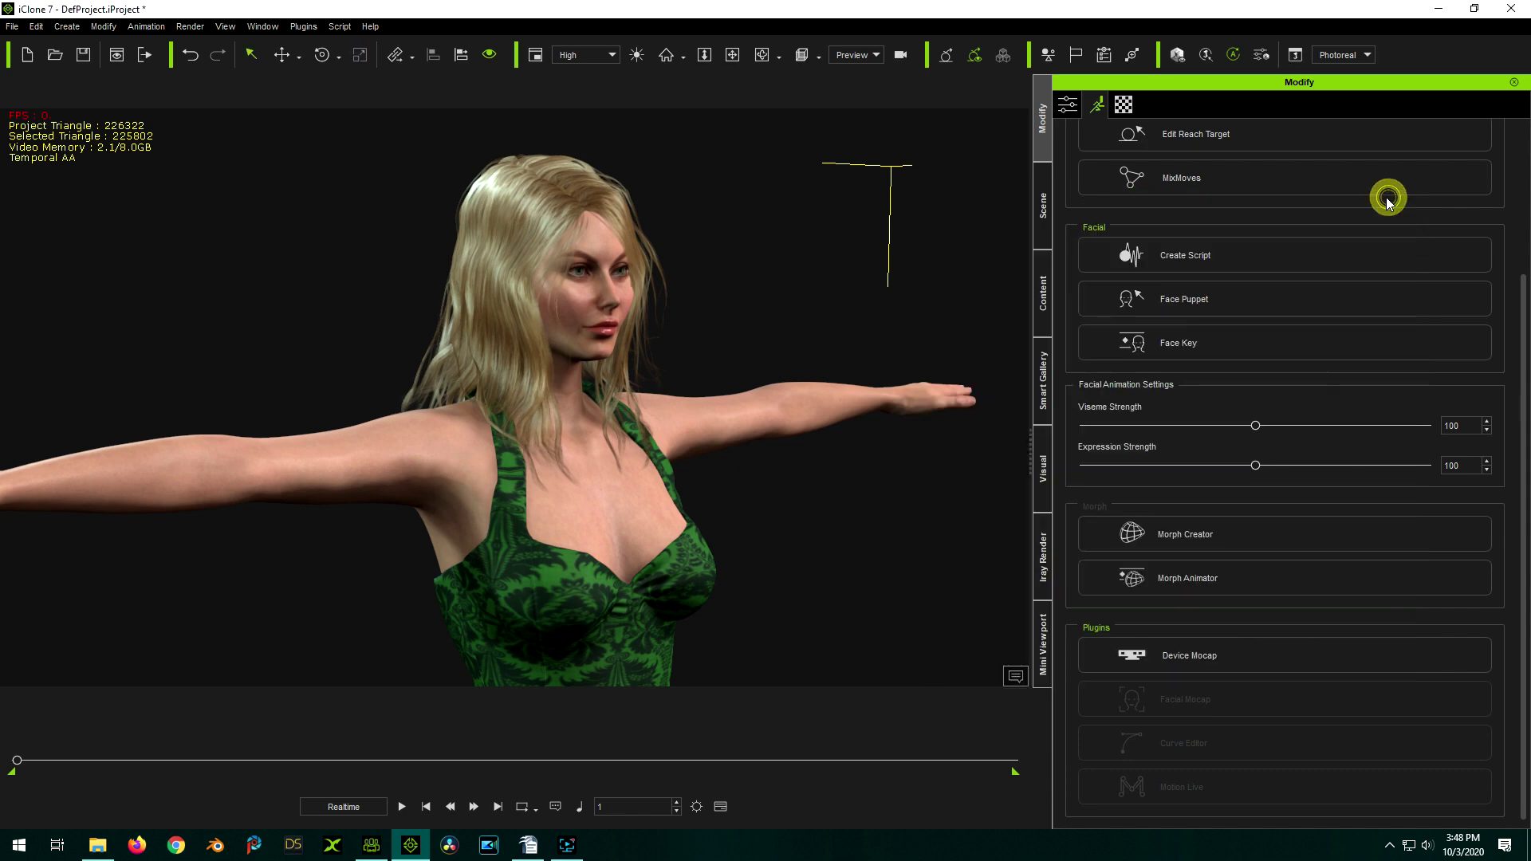
# Step: Load the character into Morph Creator and widen the scene column to show CC3_Base_Plus
pyautogui.click(1202, 533)
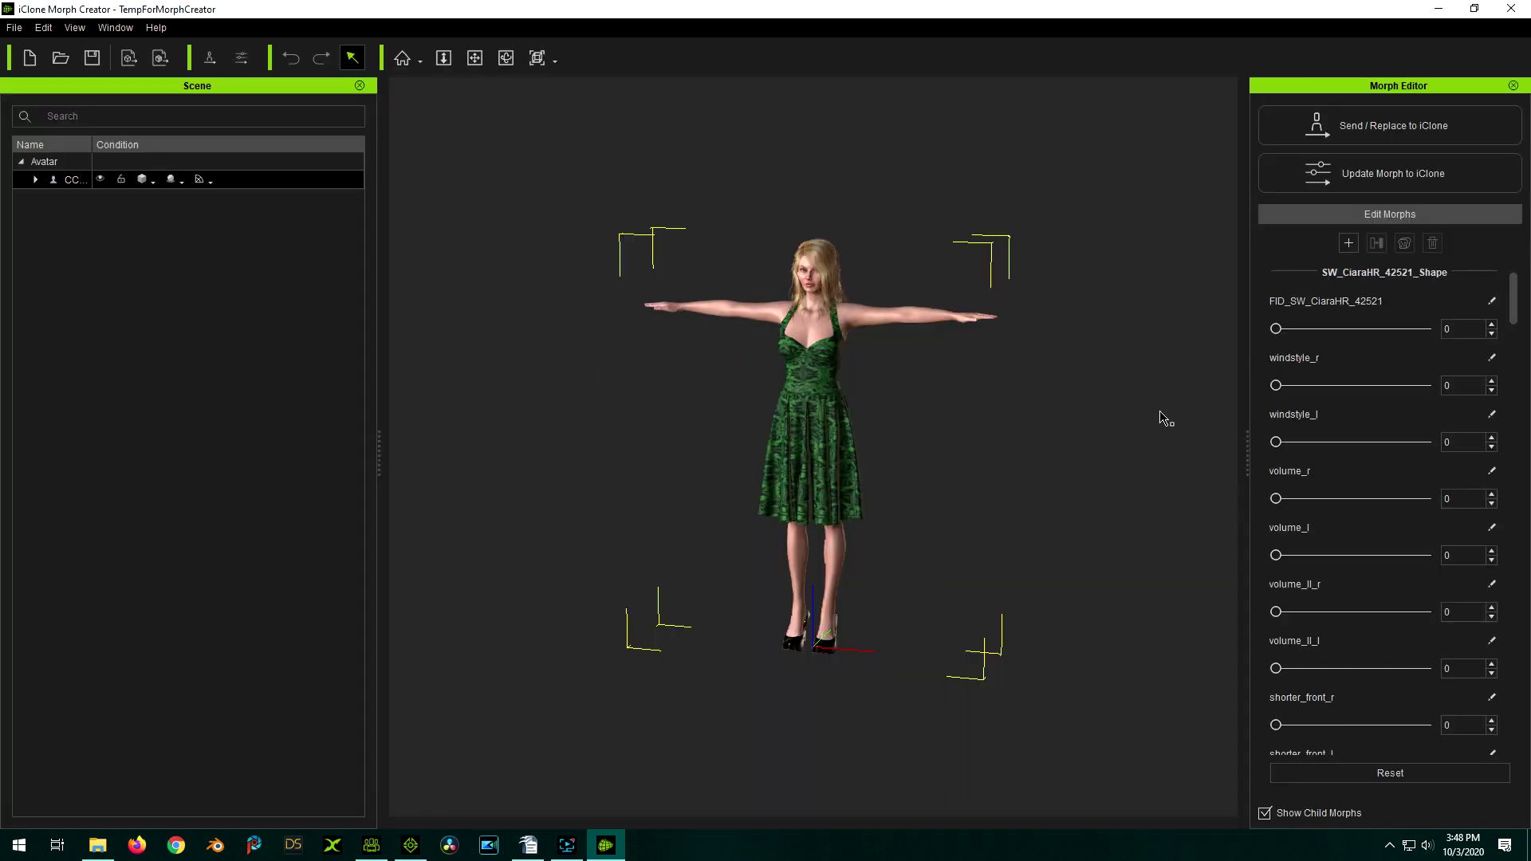
pyautogui.scroll(3, 838, 265)
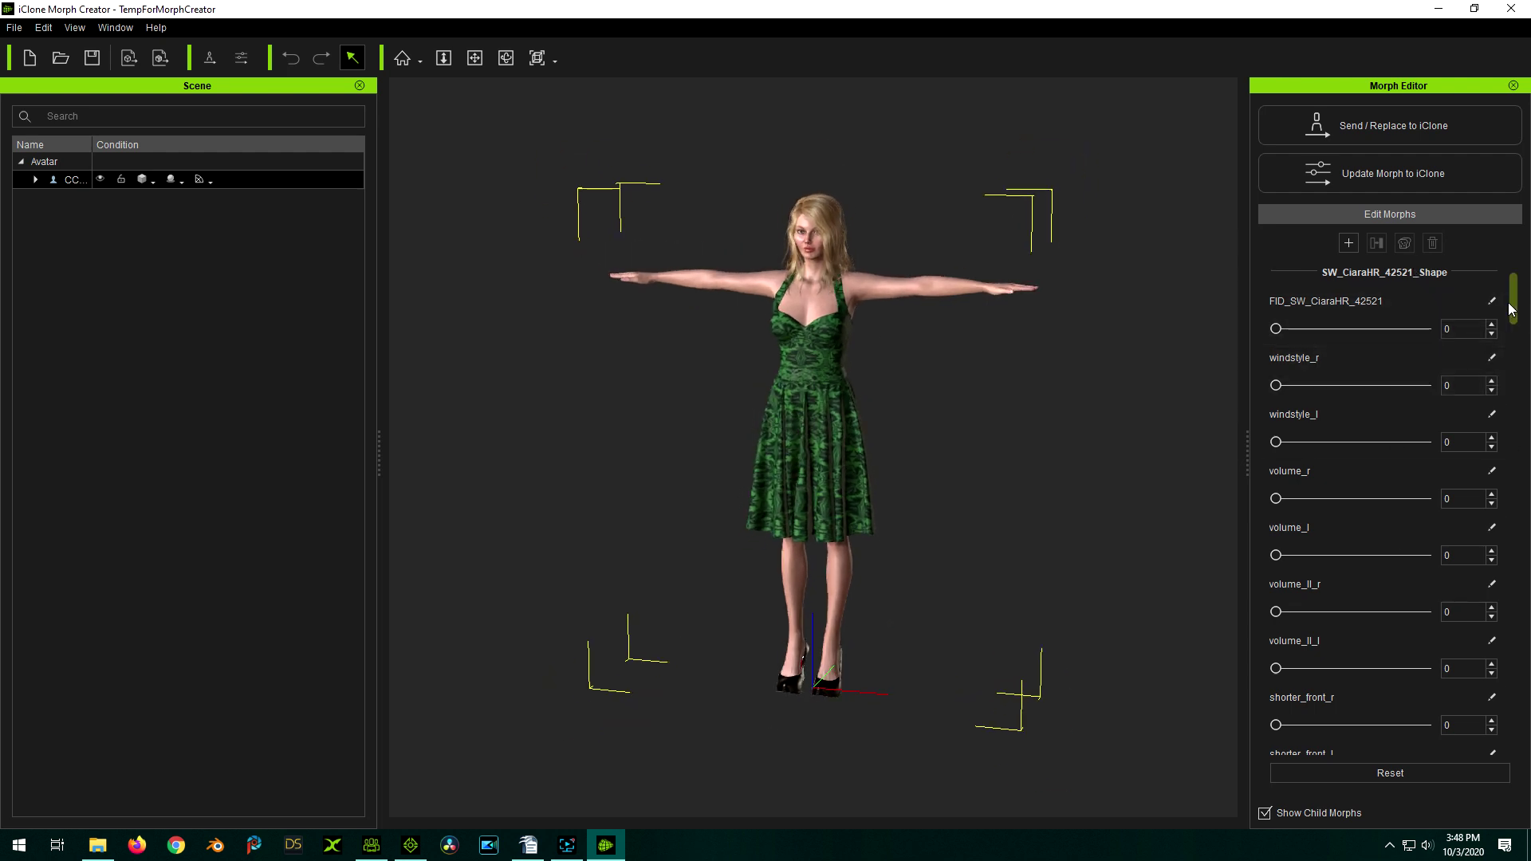
pyautogui.moveTo(1512, 291)
pyautogui.mouseDown()
pyautogui.moveTo(1527, 386)
pyautogui.moveTo(1519, 293)
pyautogui.mouseUp()
pyautogui.doubleClick(92, 144)
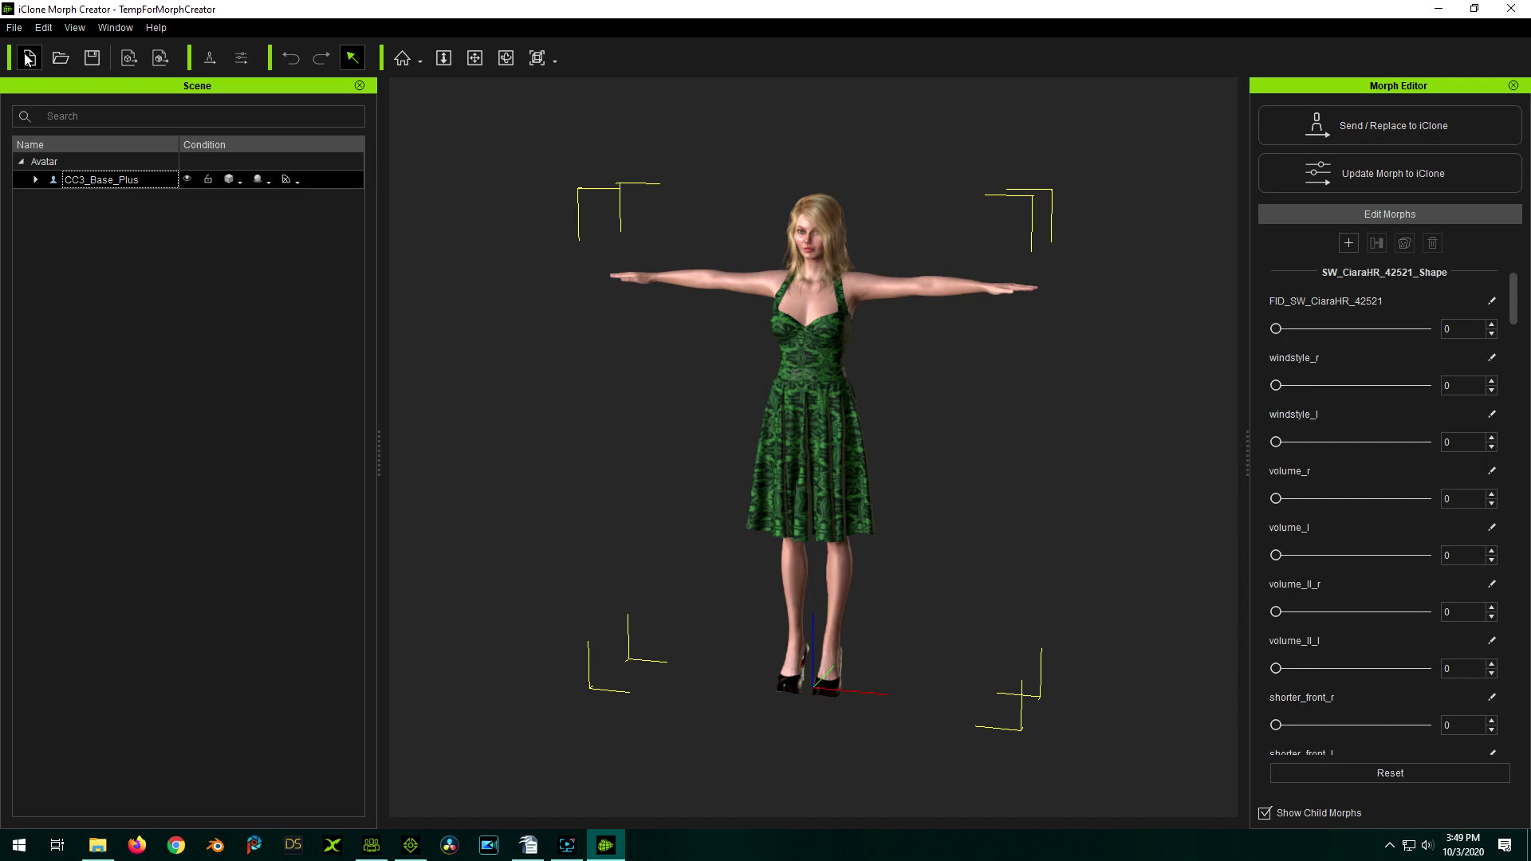
# Step: Import Phoebe Breath.iAvatar as a morph target
pyautogui.click(15, 27)
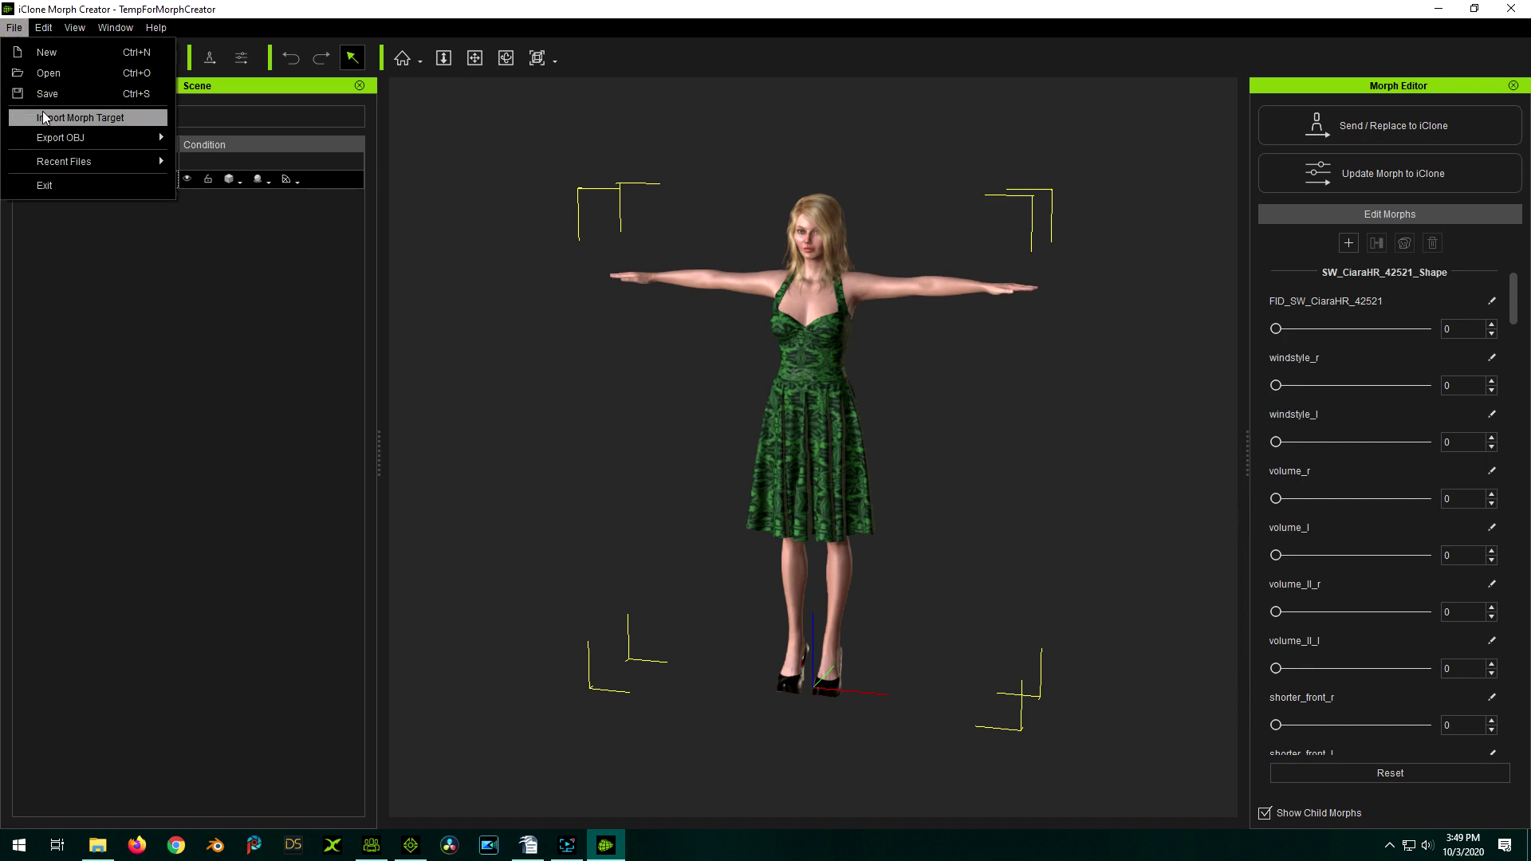
pyautogui.click(80, 117)
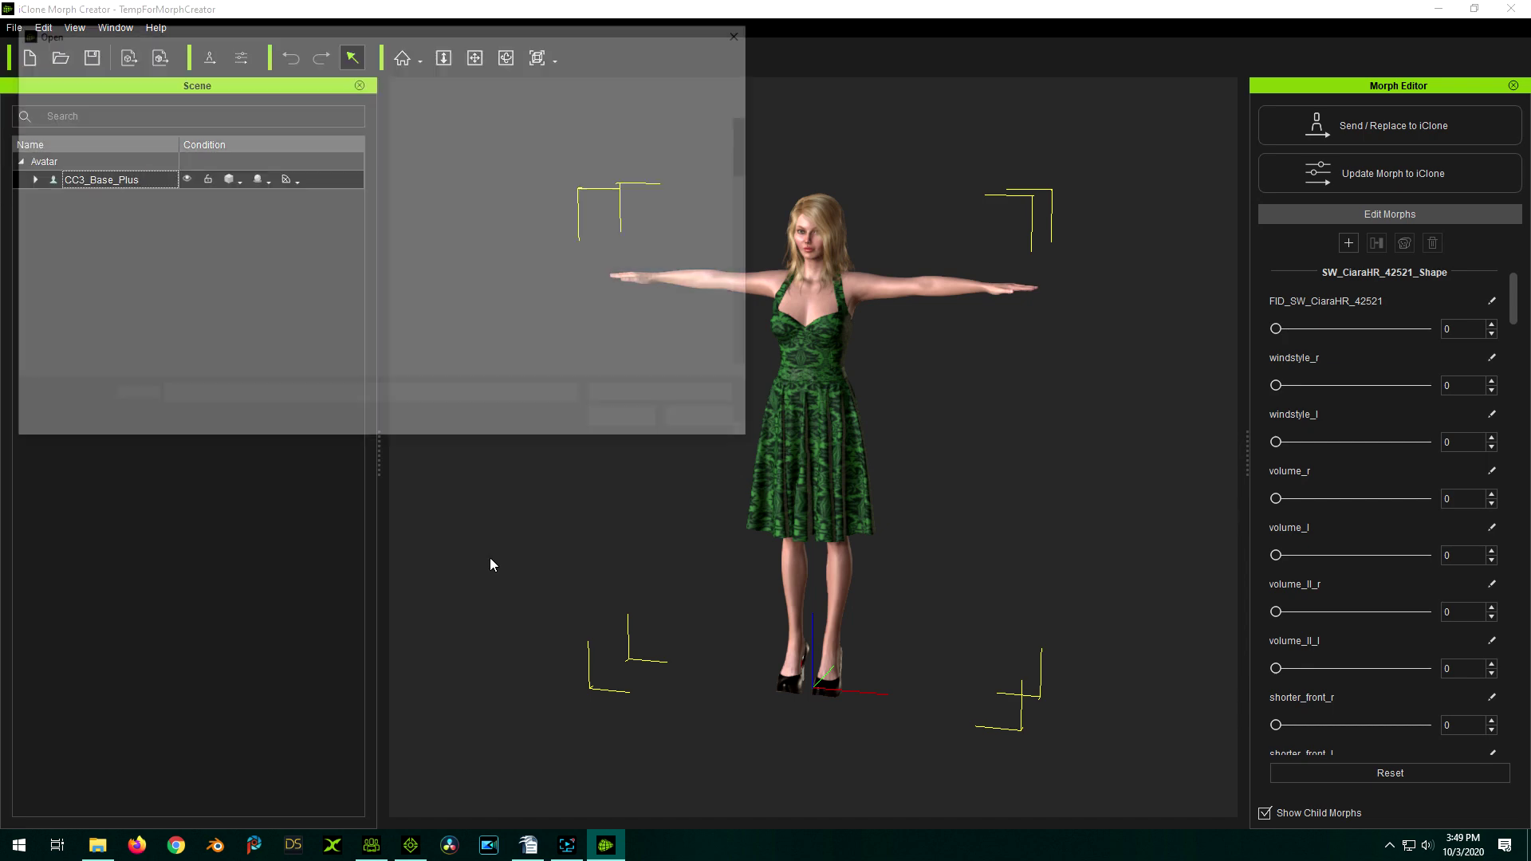
pyautogui.write('ph')
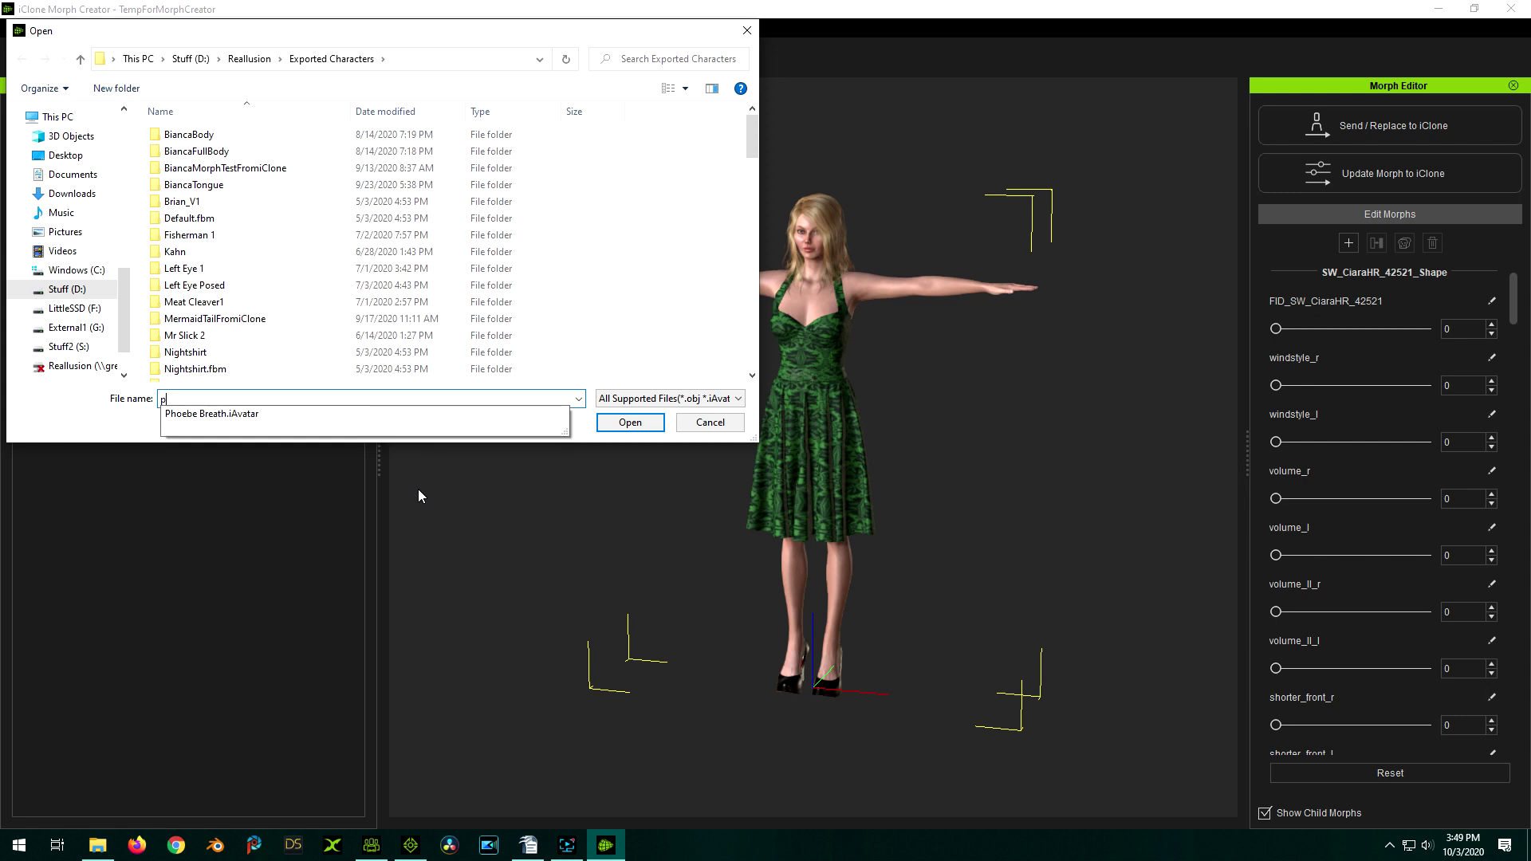
pyautogui.click(244, 413)
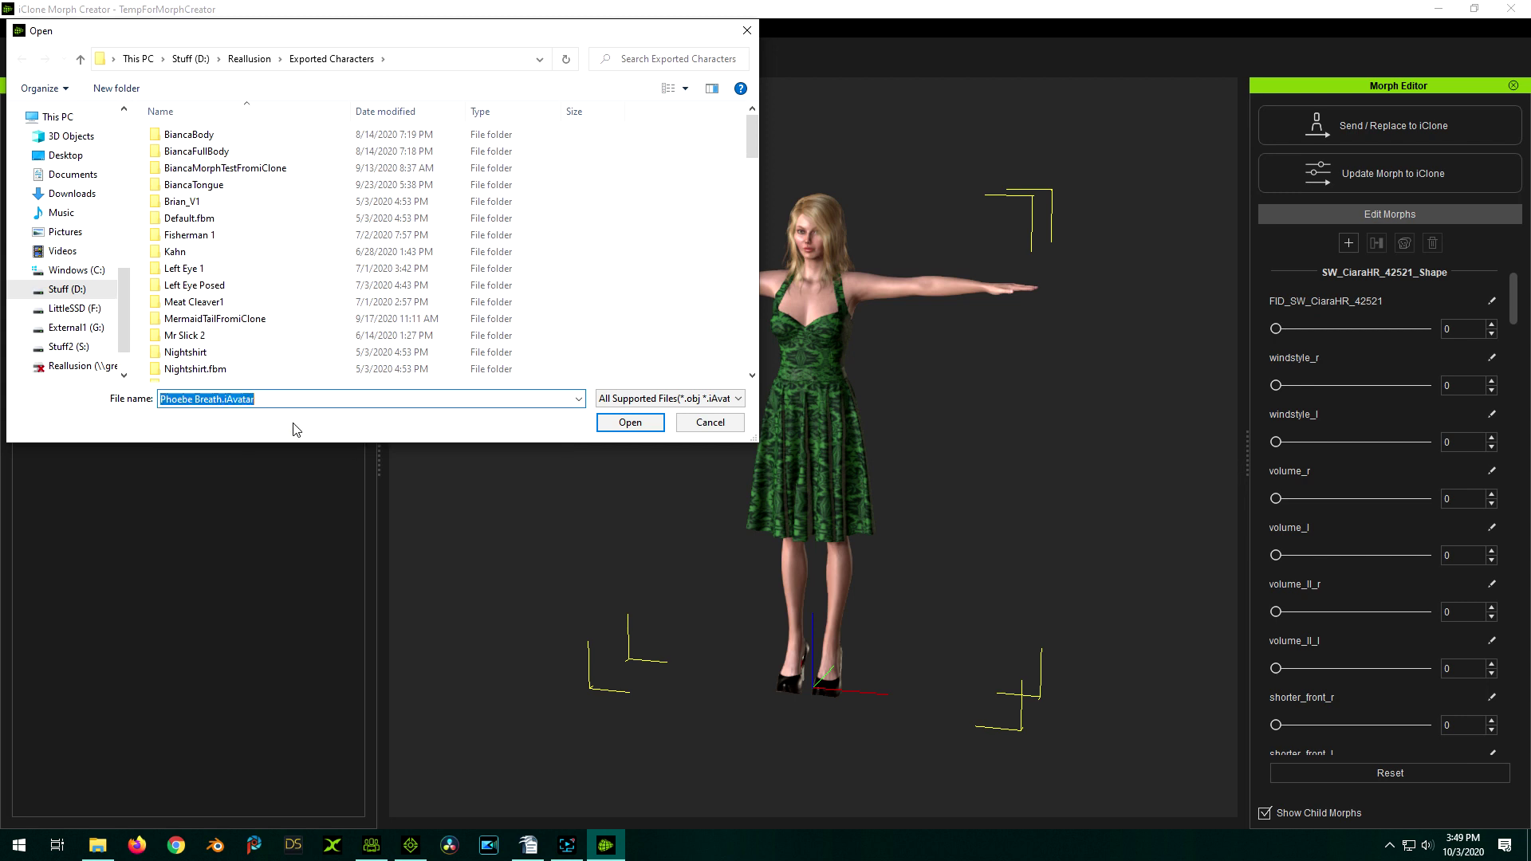
pyautogui.click(625, 423)
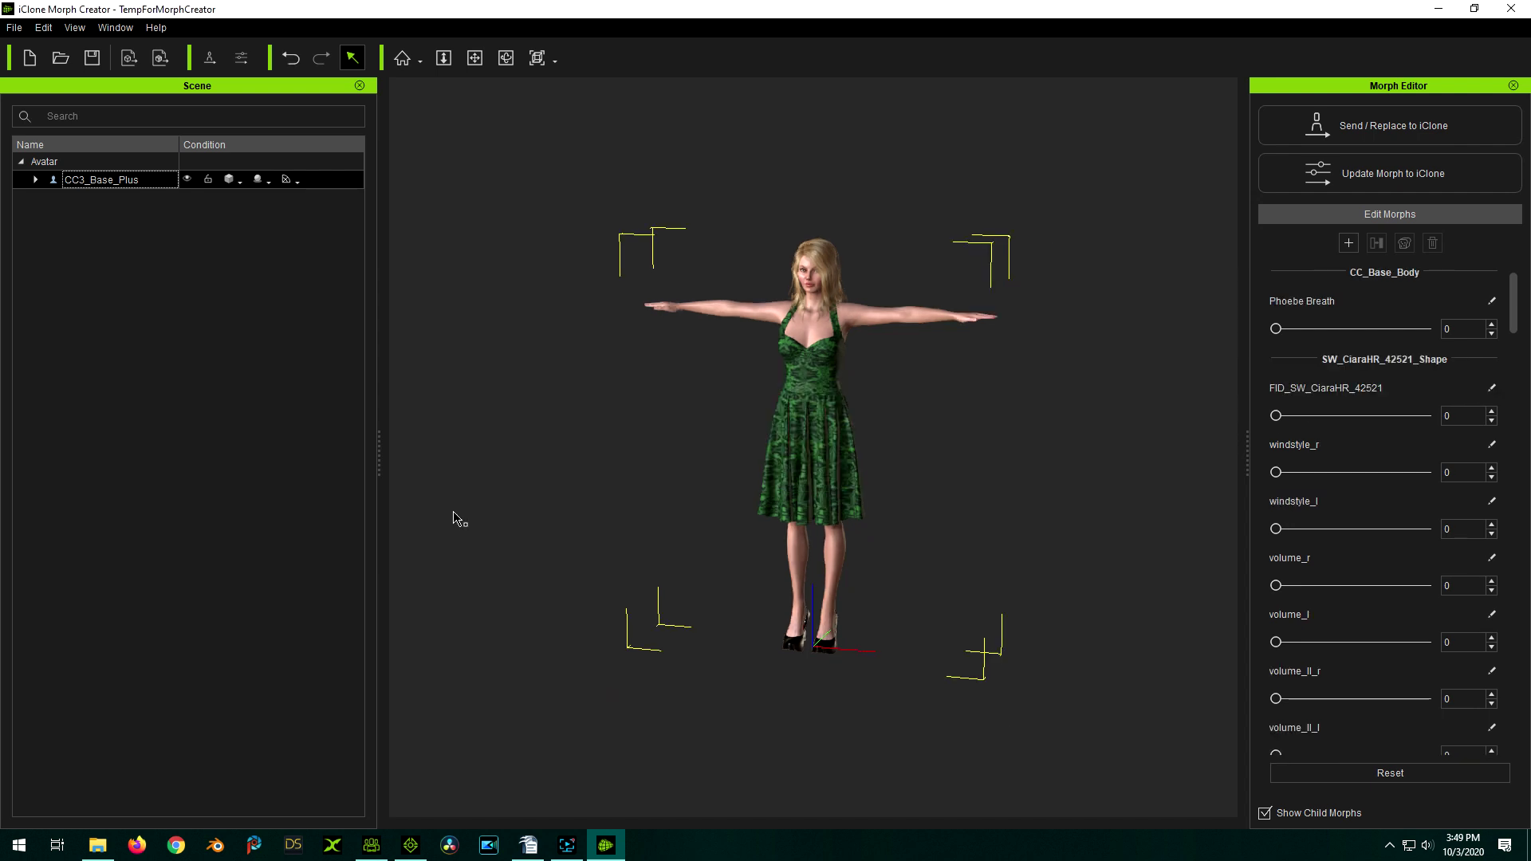
pyautogui.scroll(1, 786, 216)
pyautogui.scroll(1, 786, 216)
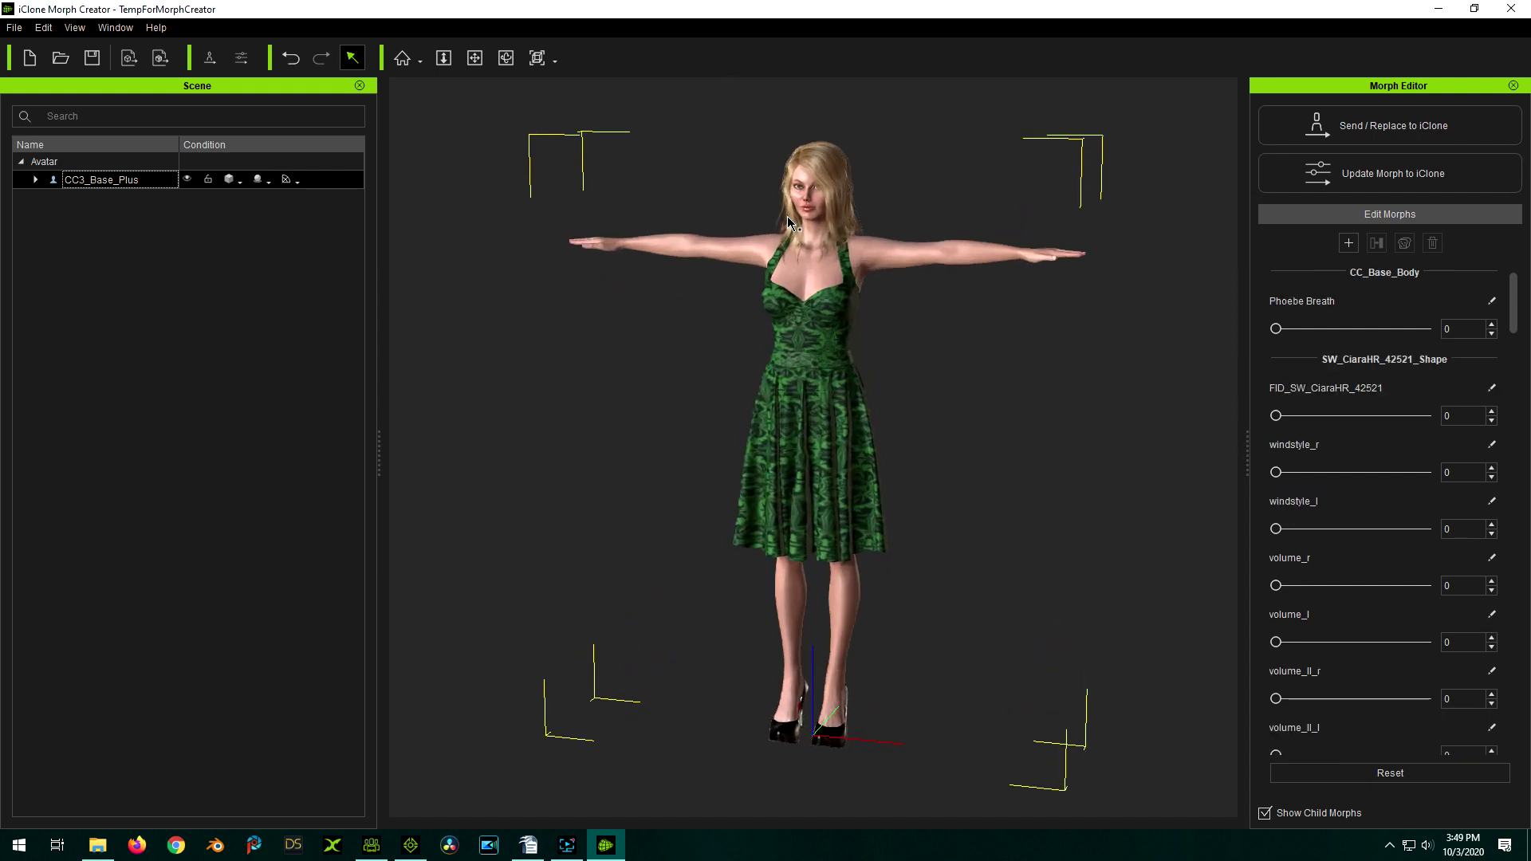
pyautogui.click(1276, 327)
pyautogui.moveTo(1276, 327); pyautogui.dragTo(1284, 327)
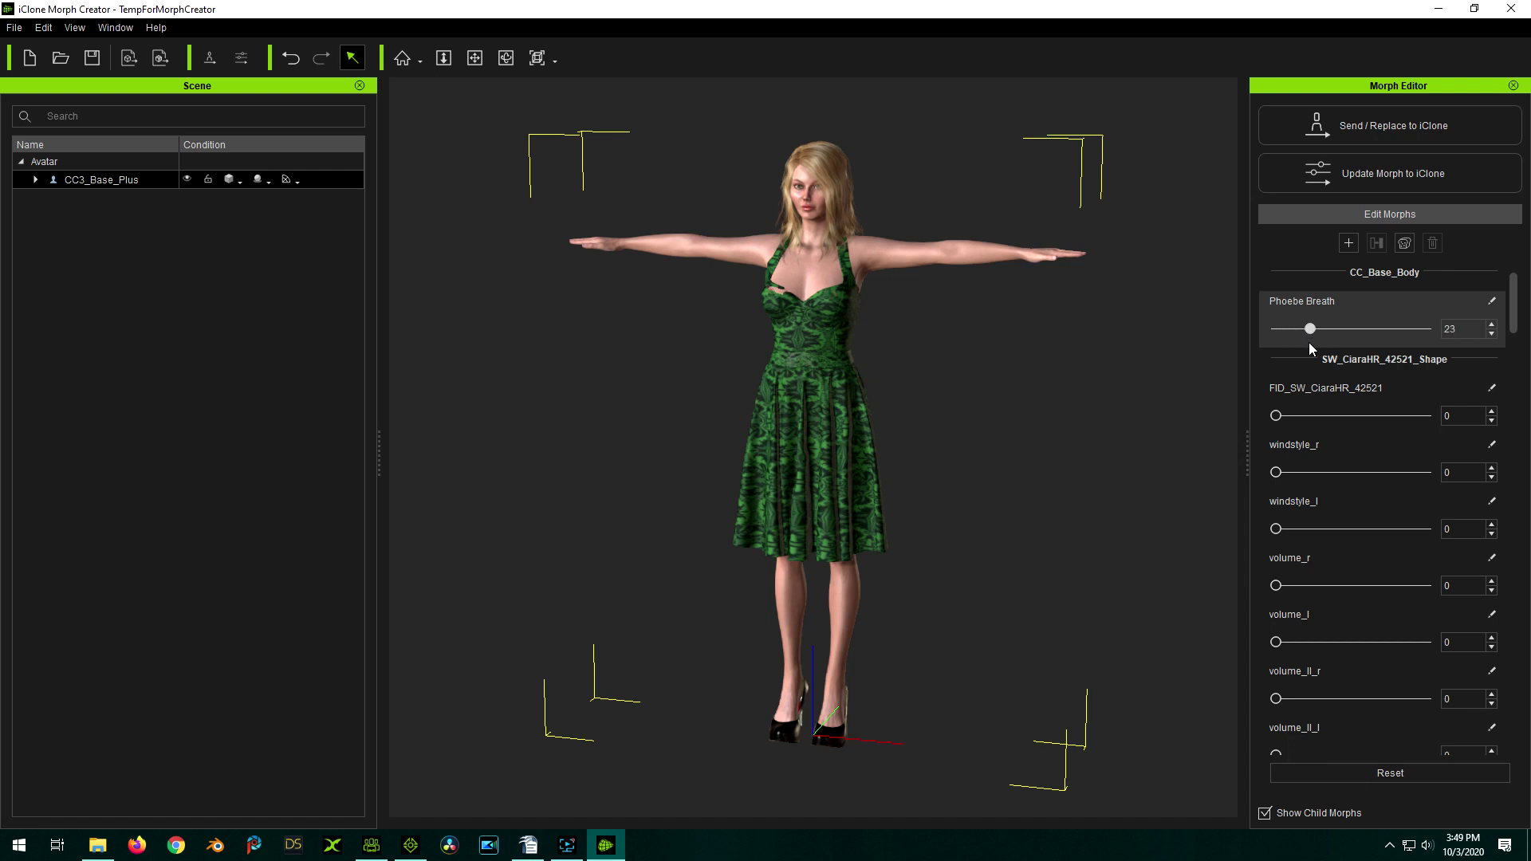
pyautogui.moveTo(1309, 343); pyautogui.dragTo(1271, 361)
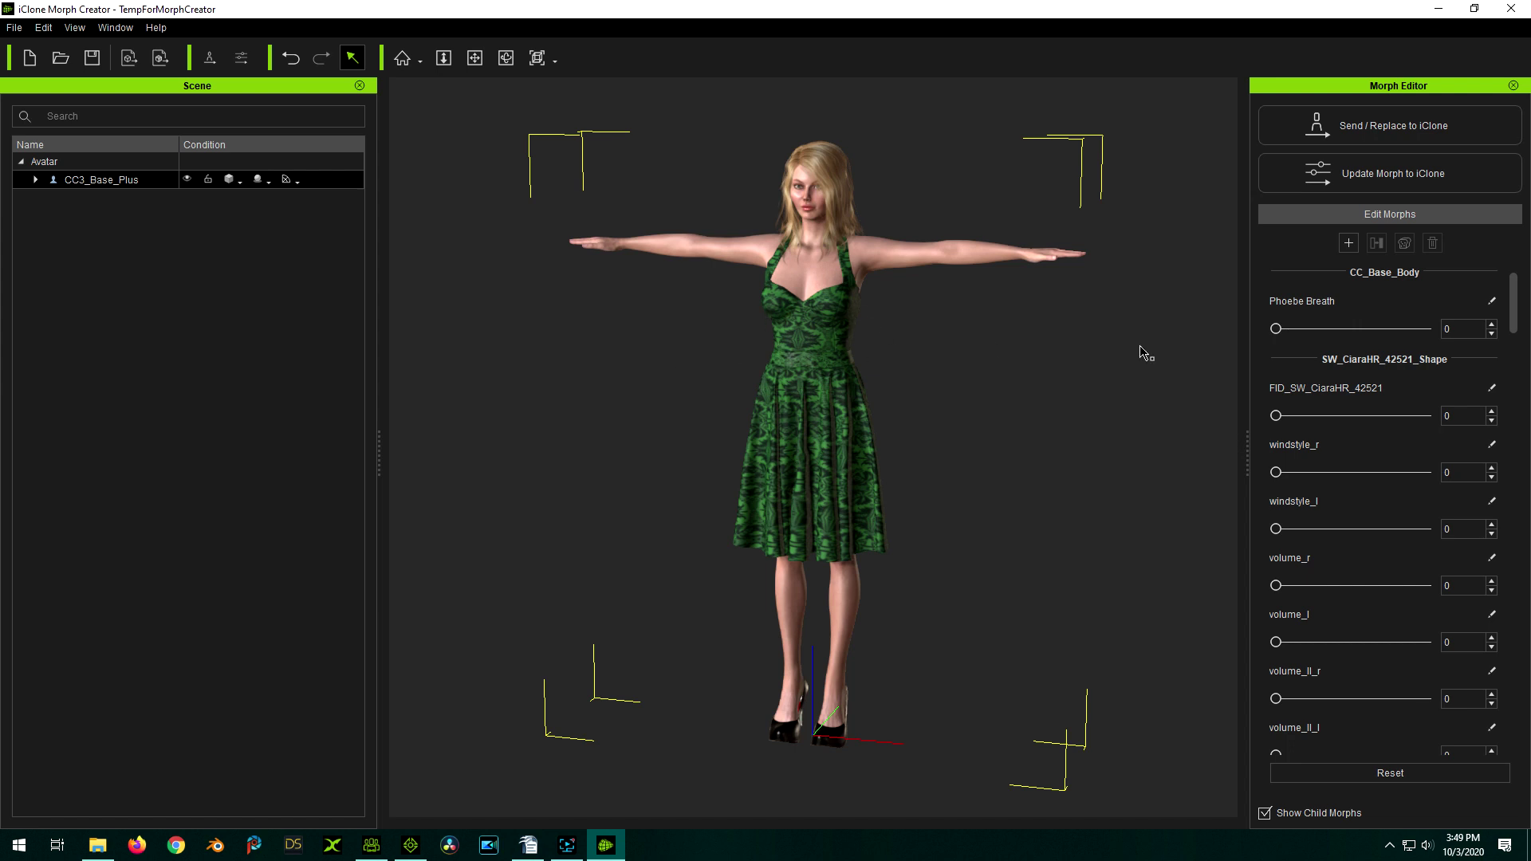
pyautogui.click(1515, 310)
pyautogui.moveTo(1515, 311); pyautogui.dragTo(1505, 720)
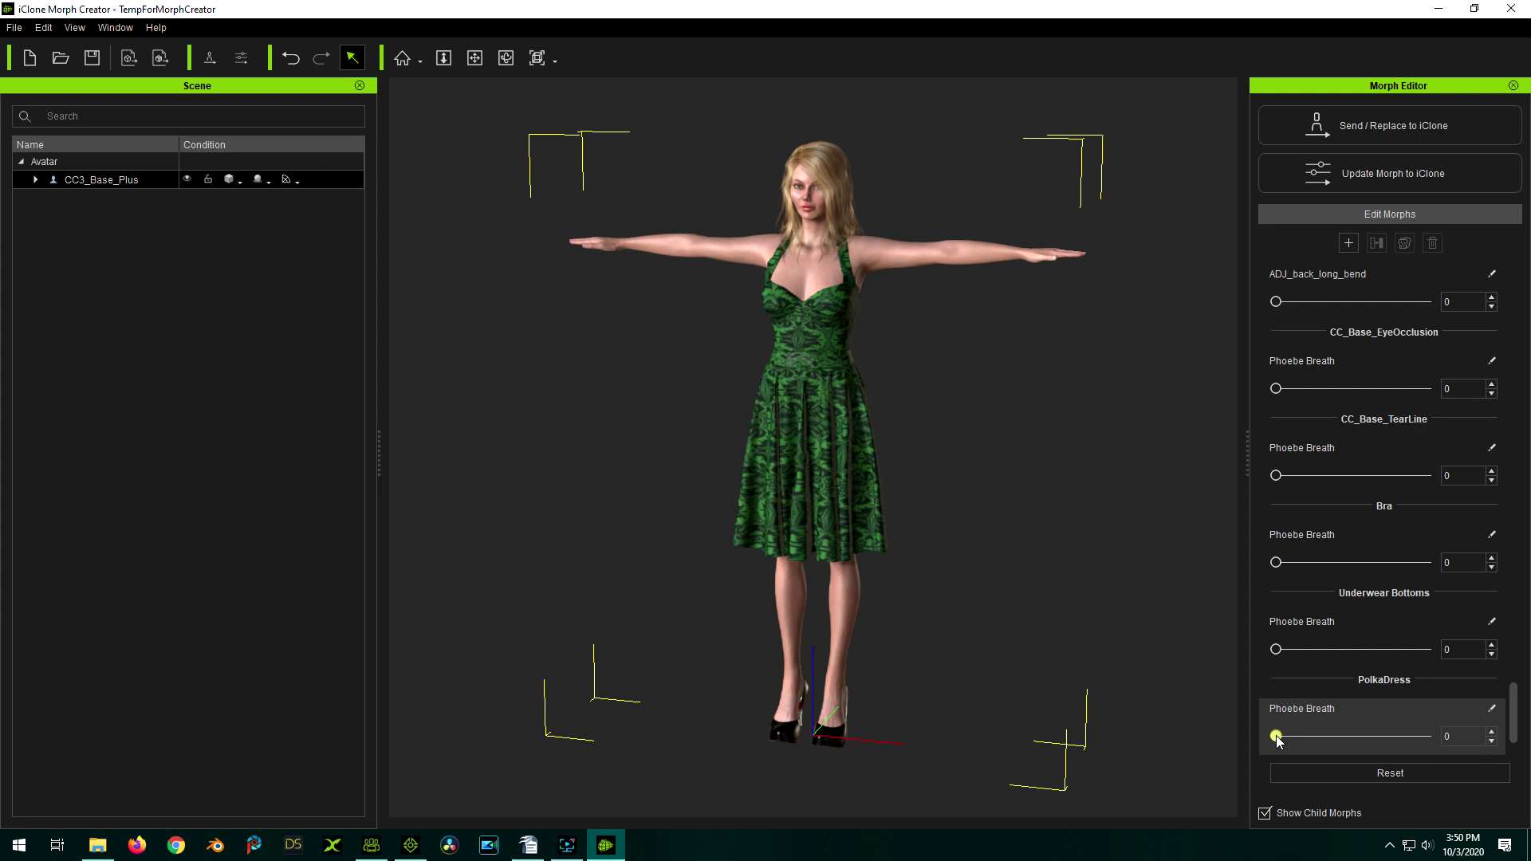
pyautogui.moveTo(1275, 739); pyautogui.dragTo(1237, 748)
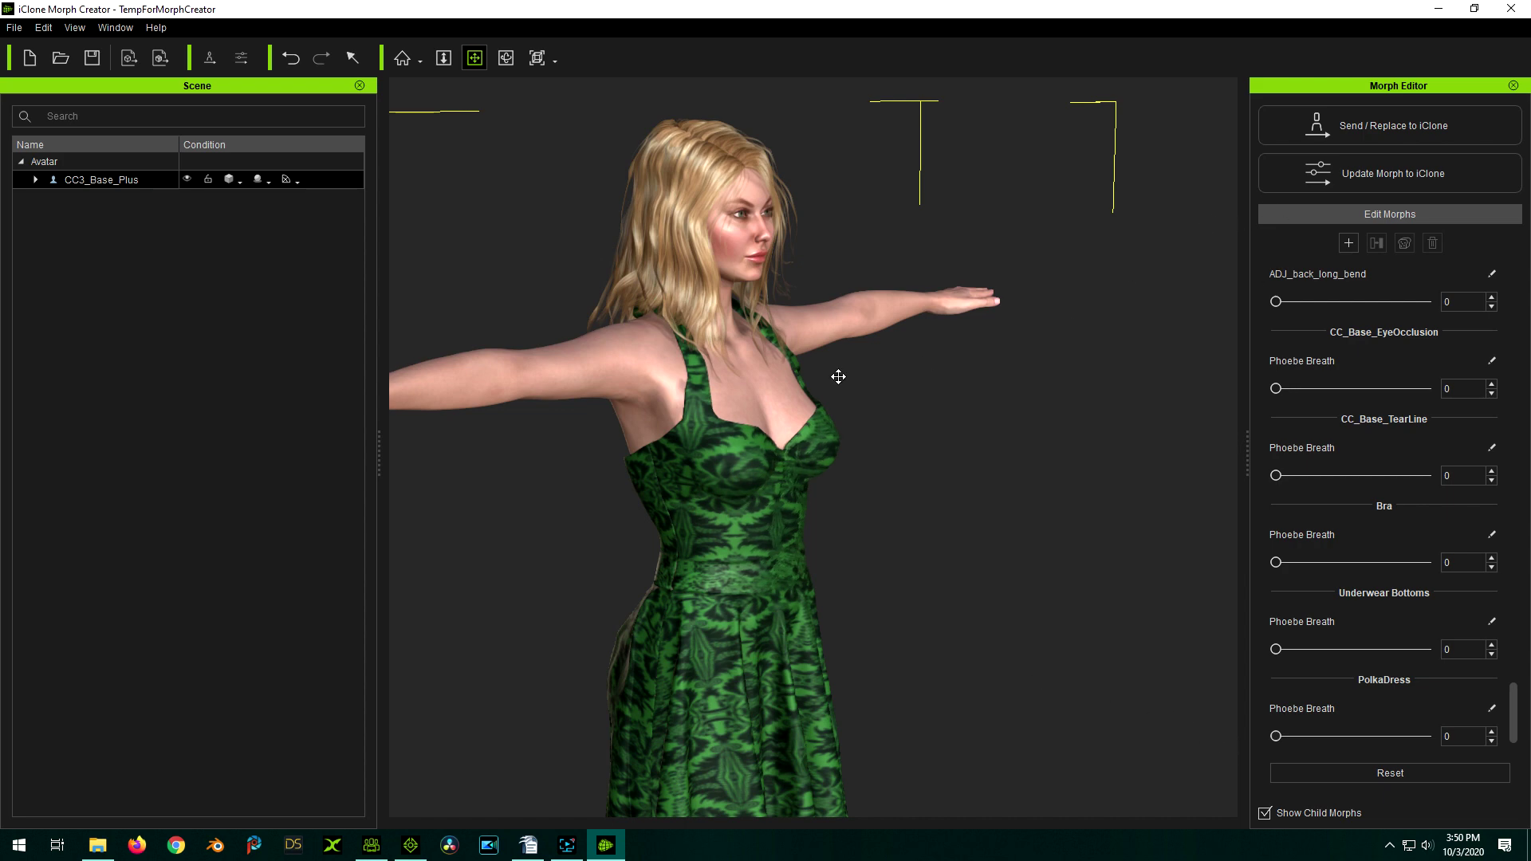
pyautogui.moveTo(936, 369); pyautogui.dragTo(906, 587, button='right')
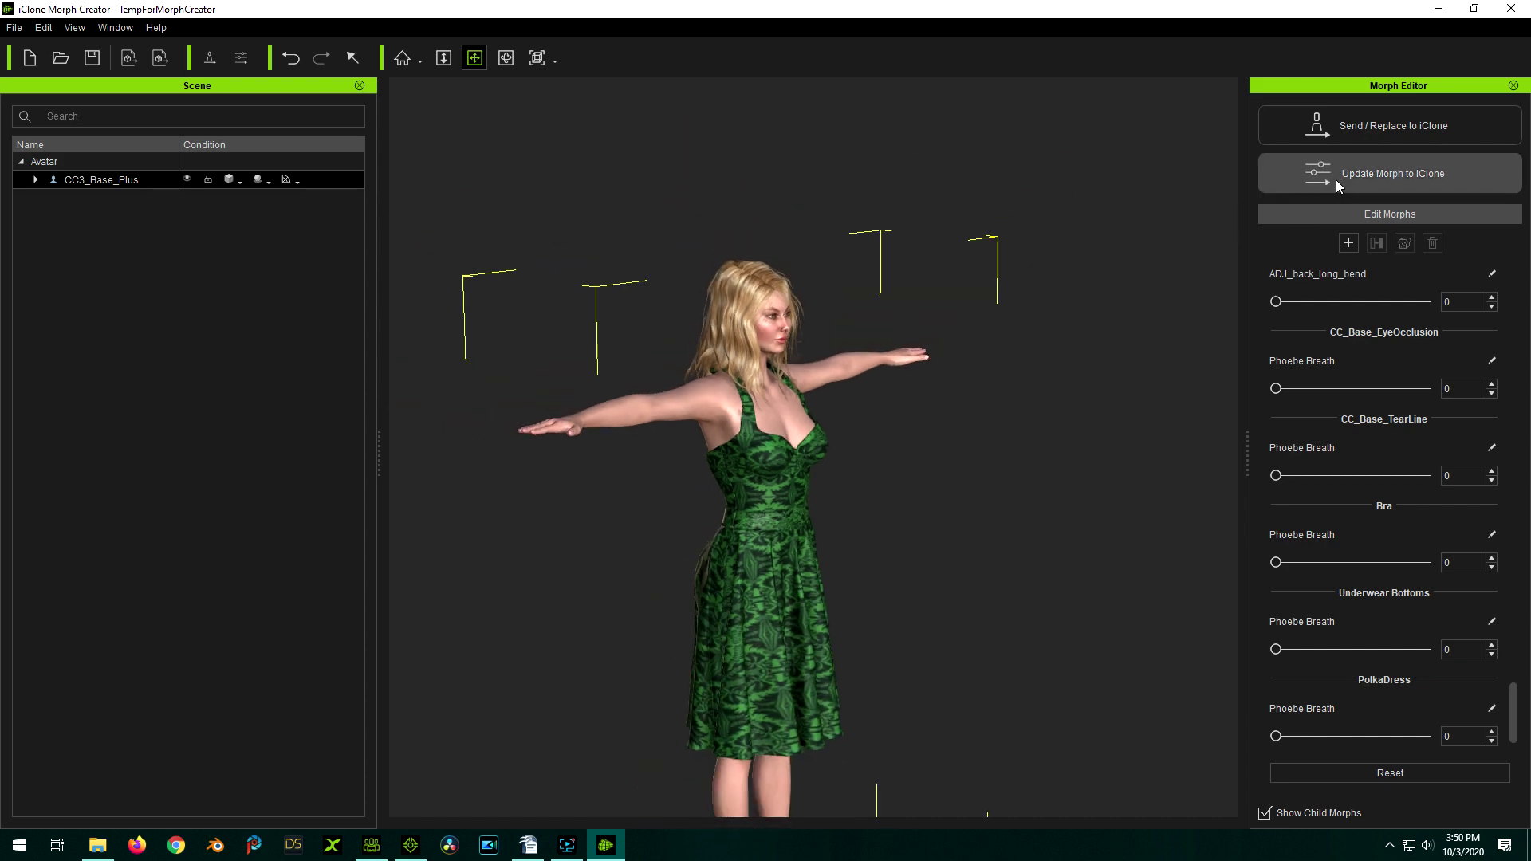
# Step: Update the Phoebe Breath morphs to iClone, then orbit around the T-posed character in iClone 7
pyautogui.click(1379, 174)
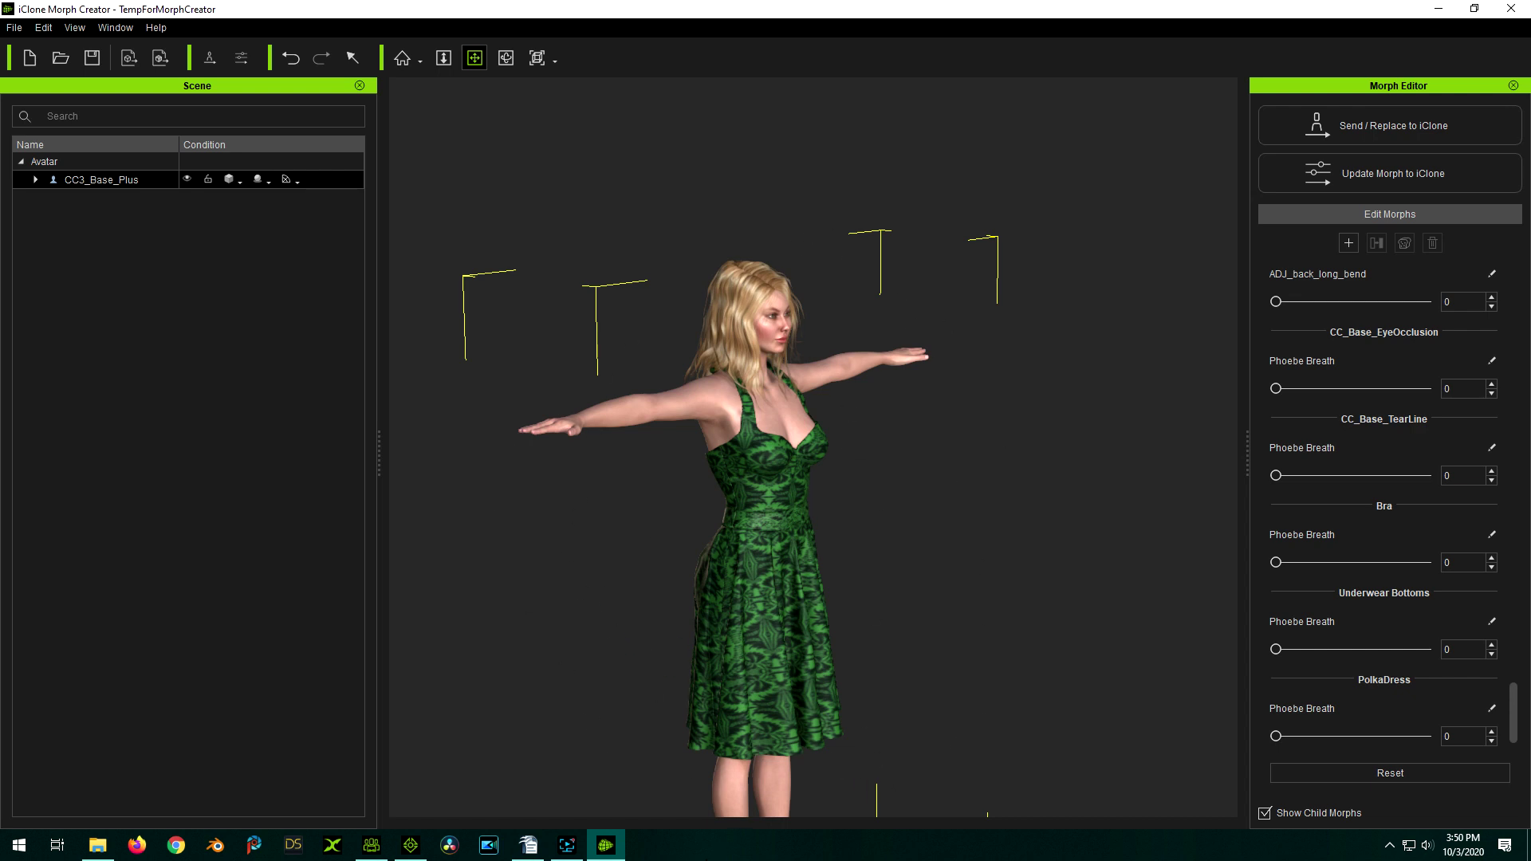
pyautogui.click(417, 849)
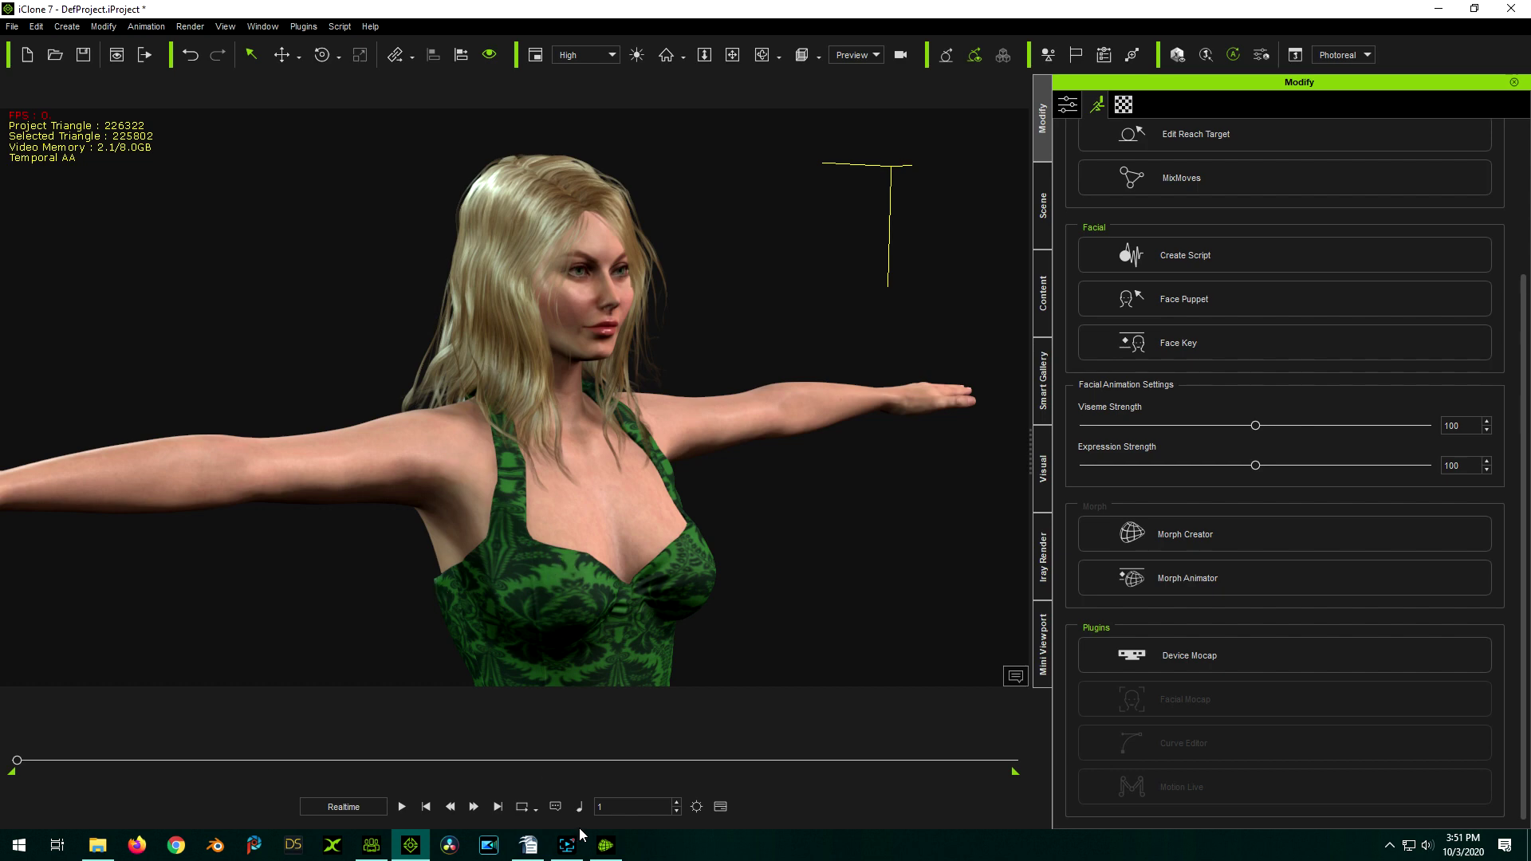
pyautogui.click(606, 844)
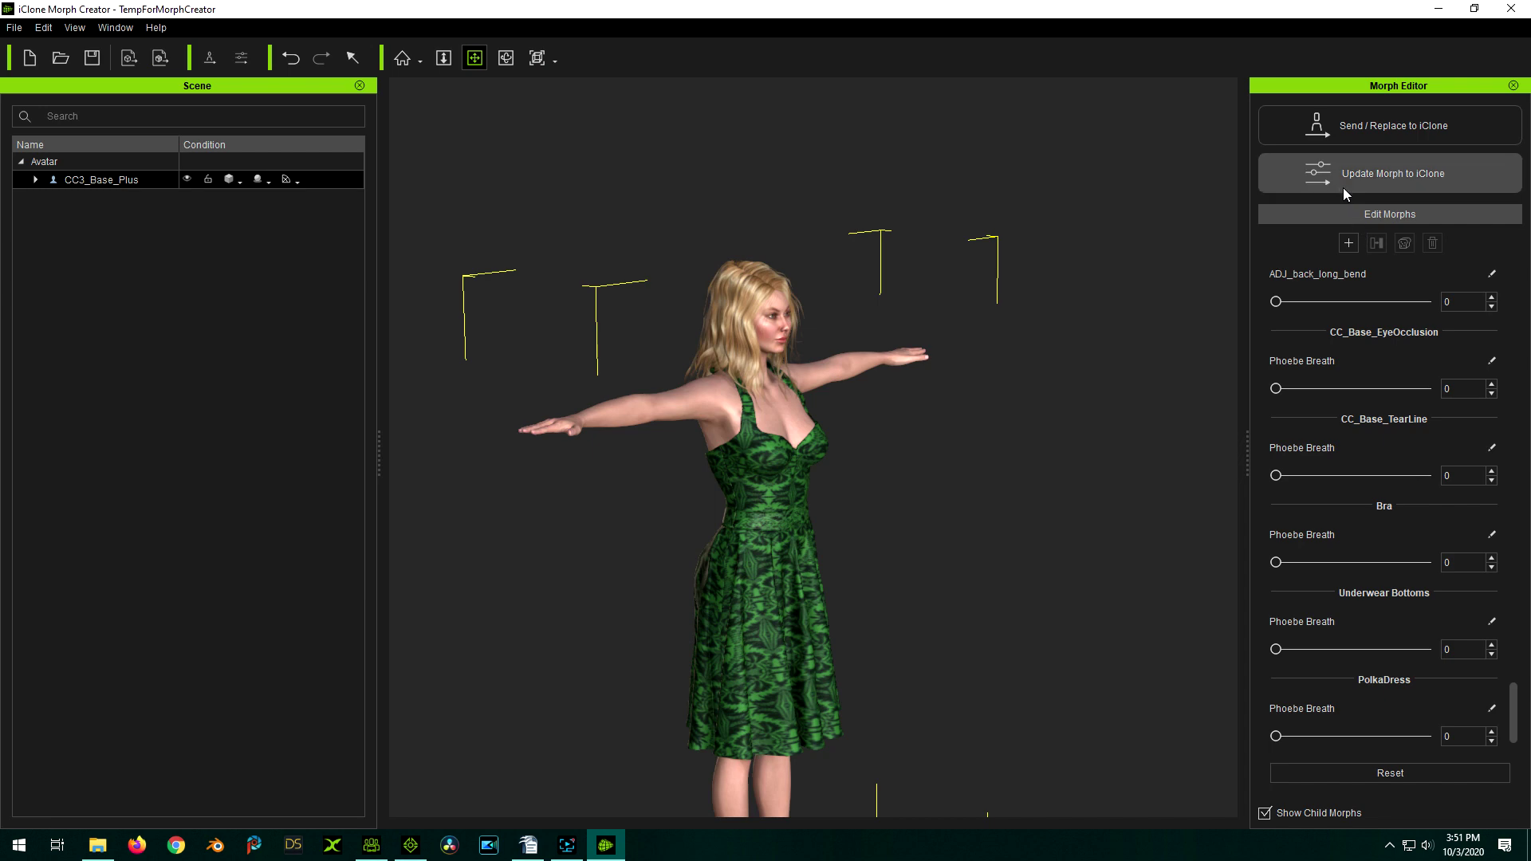
pyautogui.click(412, 846)
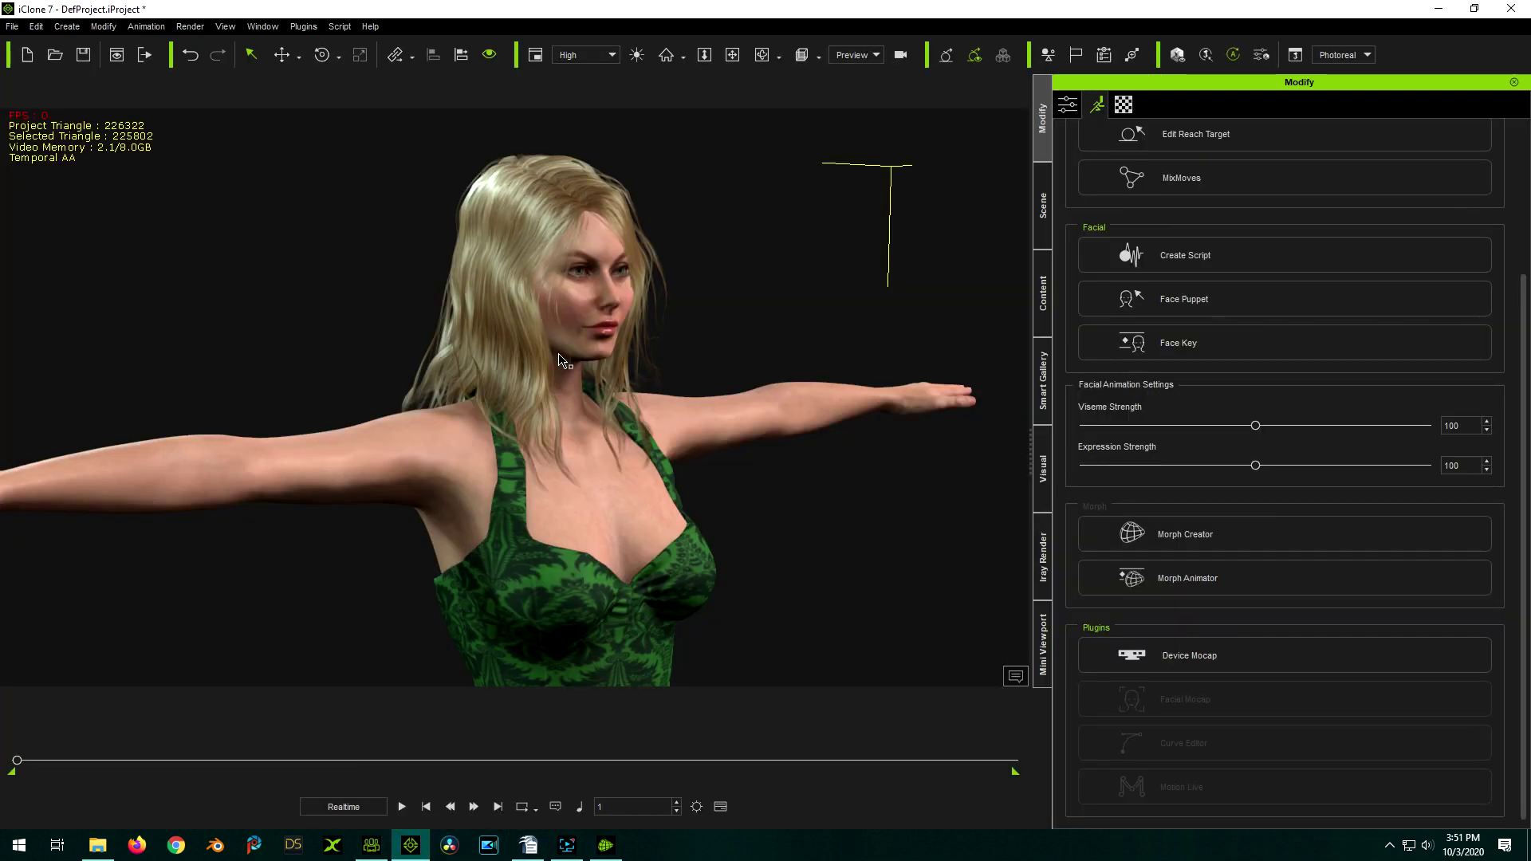
pyautogui.scroll(-3, 561, 357)
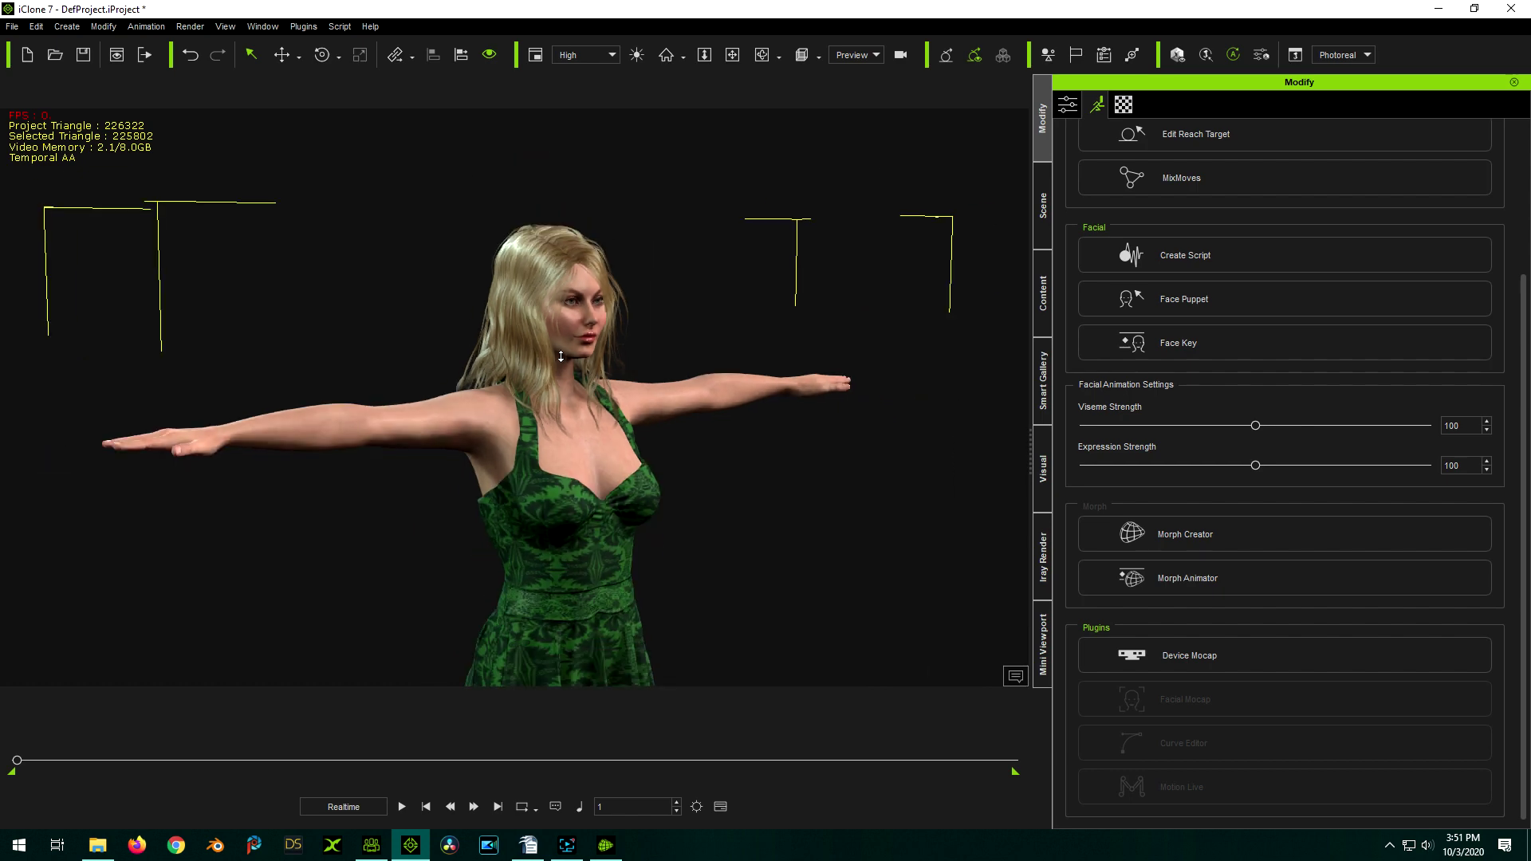
pyautogui.scroll(3, 560, 356)
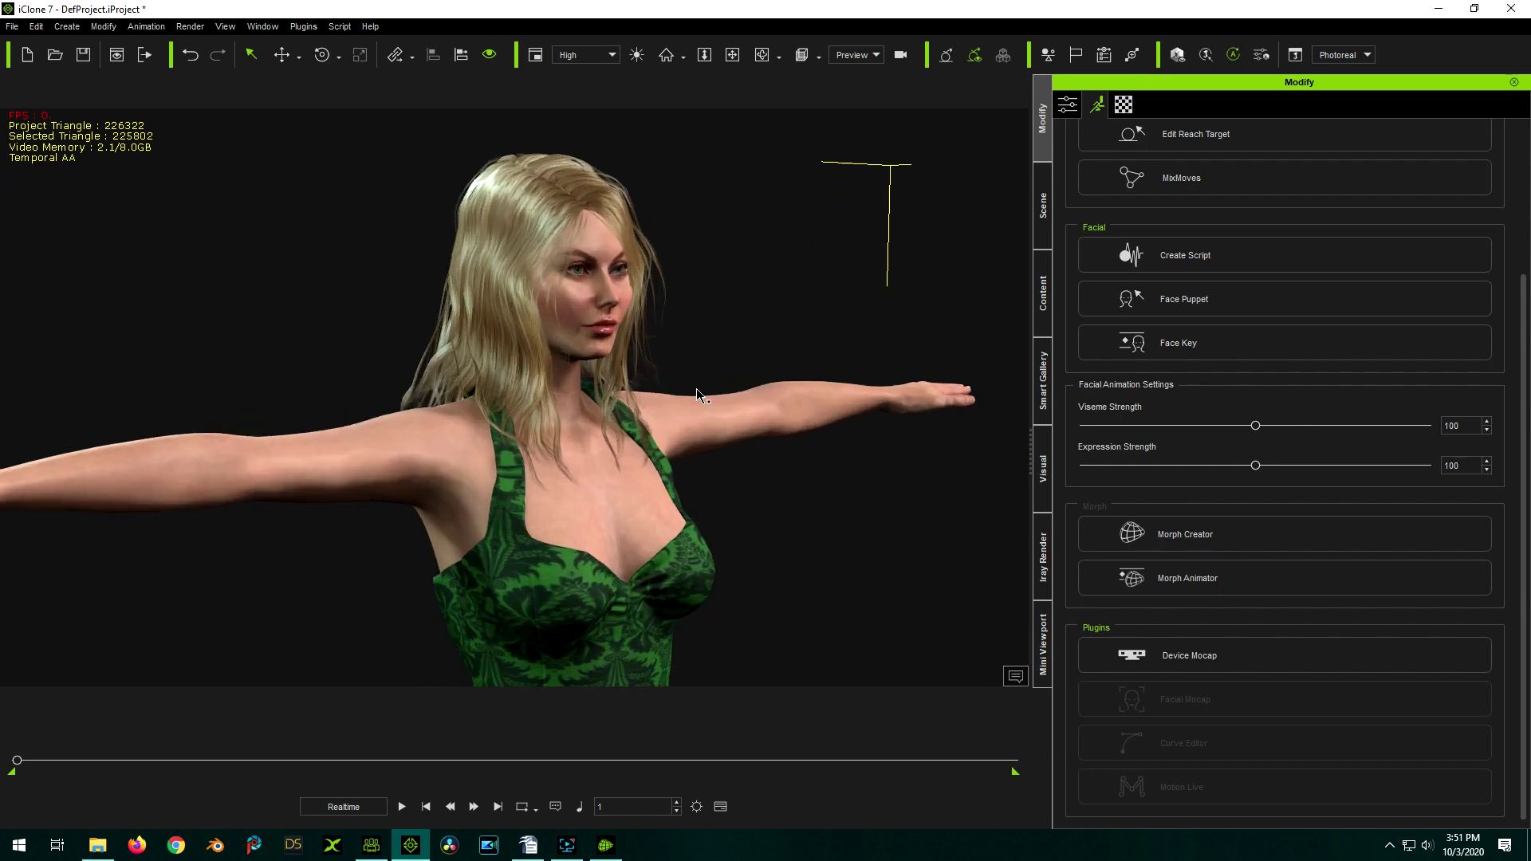
pyautogui.moveTo(697, 395); pyautogui.dragTo(765, 447, button='right')
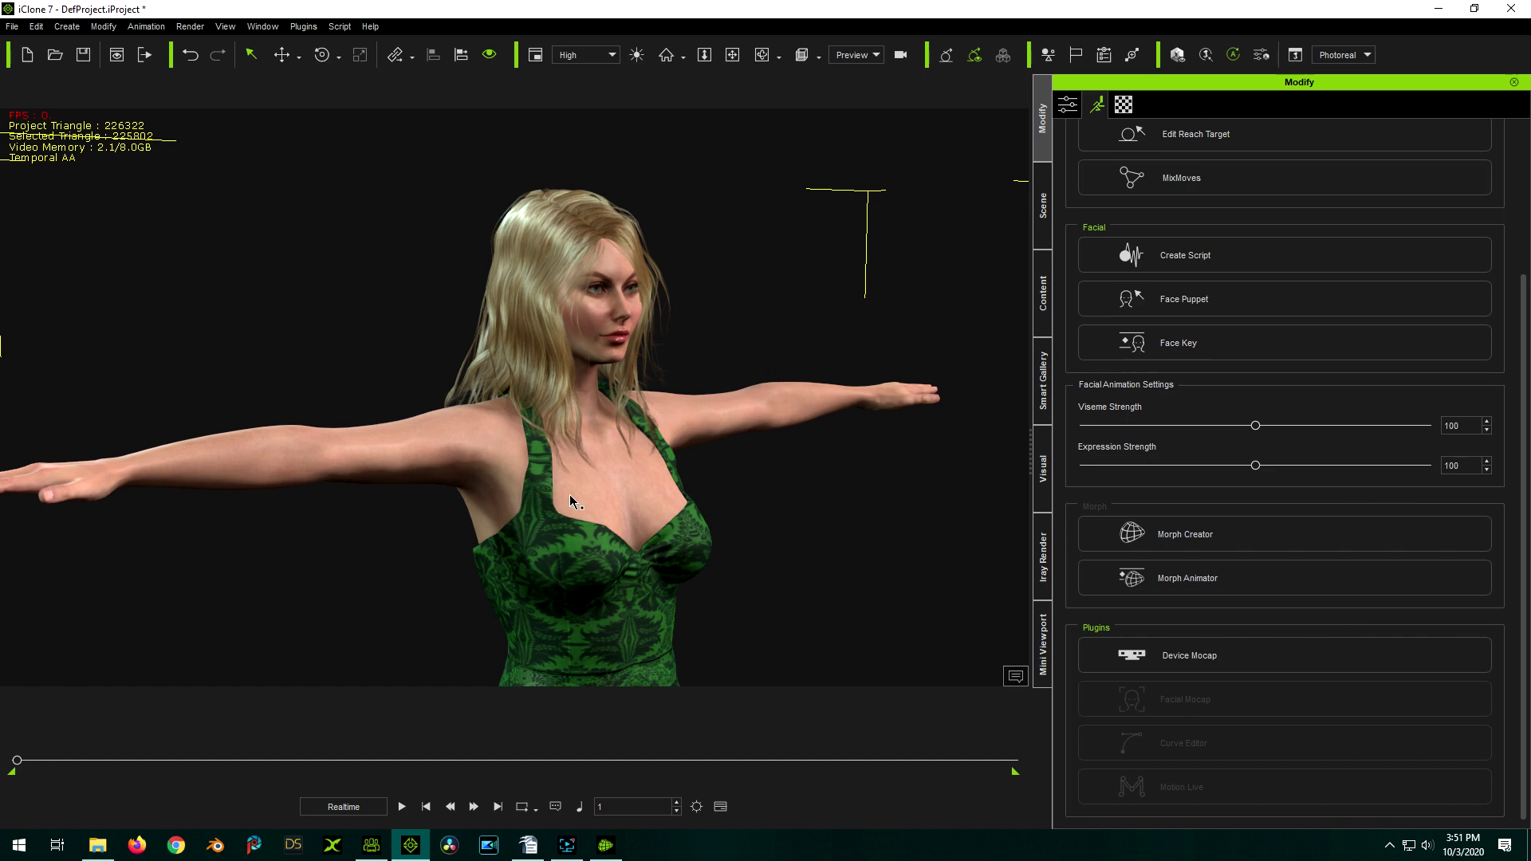
# Step: Pan the view, show the timeline, and select the CC3_Base_Plus character
pyautogui.click(734, 55)
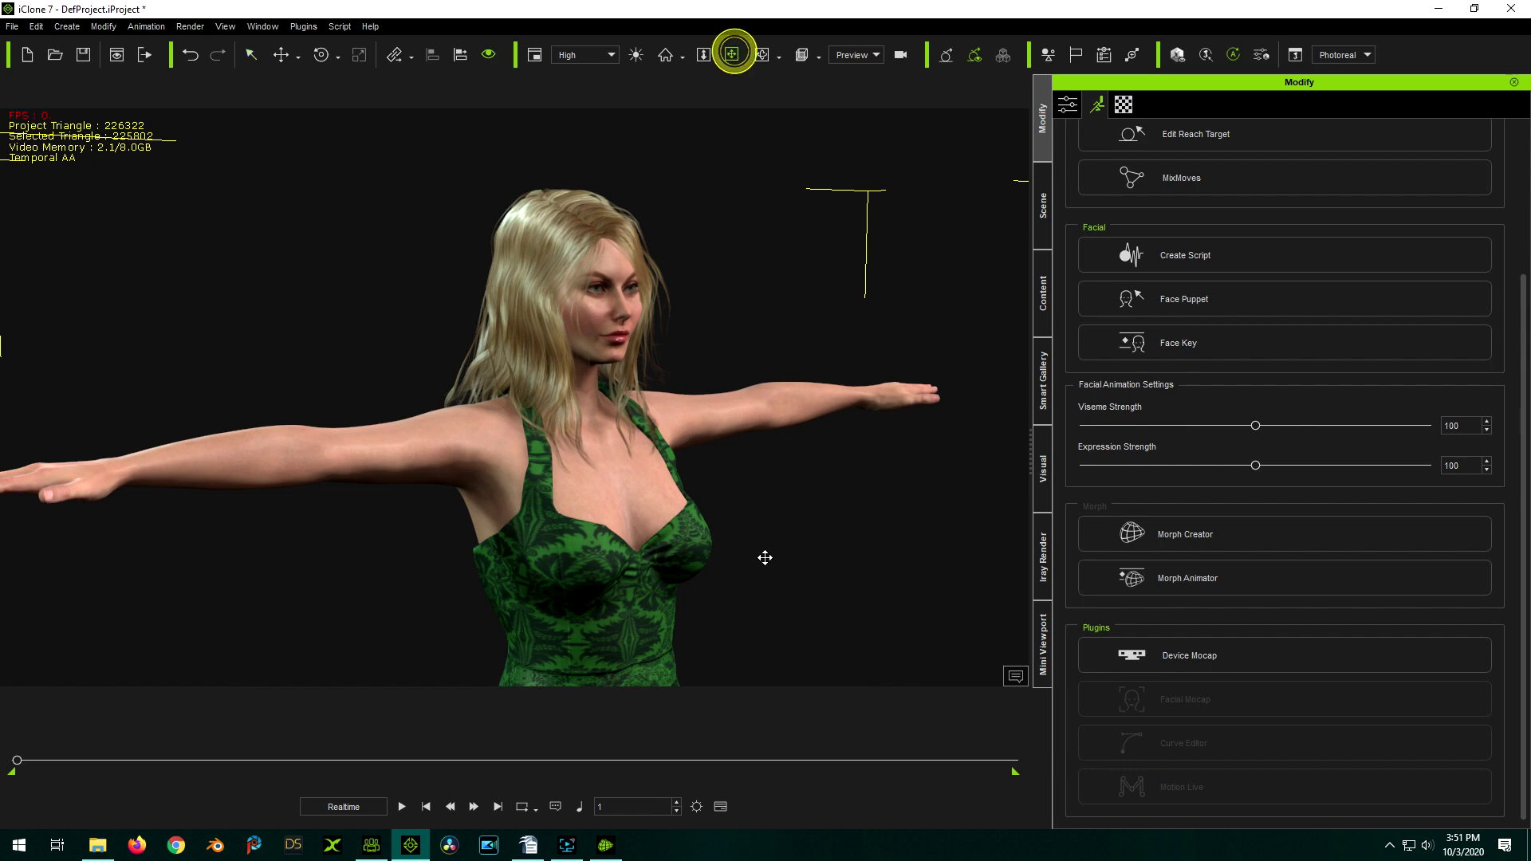
pyautogui.moveTo(768, 563); pyautogui.dragTo(674, 532)
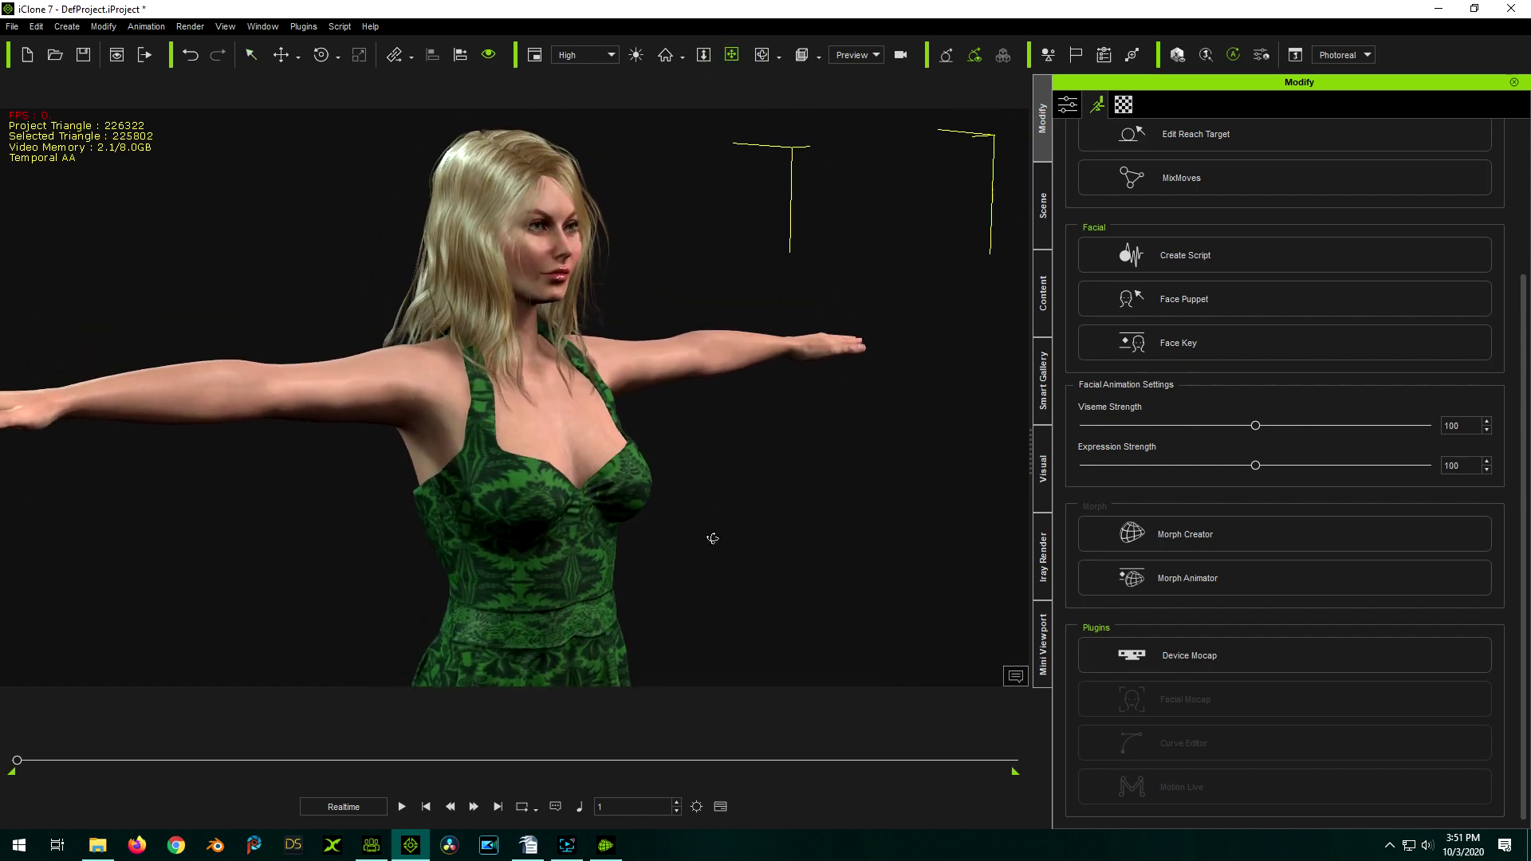
pyautogui.click(720, 806)
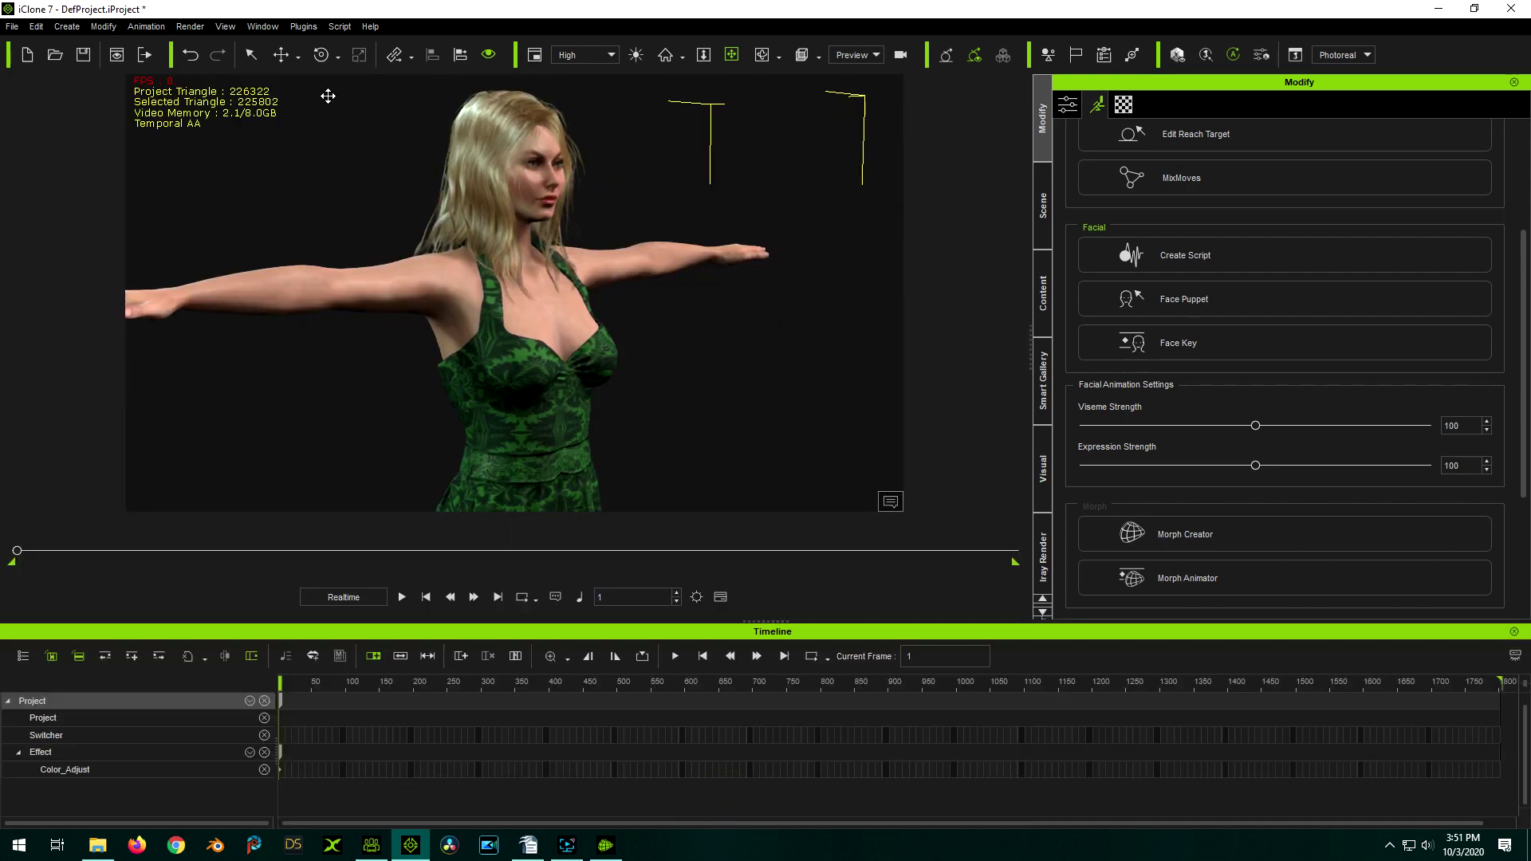
pyautogui.click(253, 56)
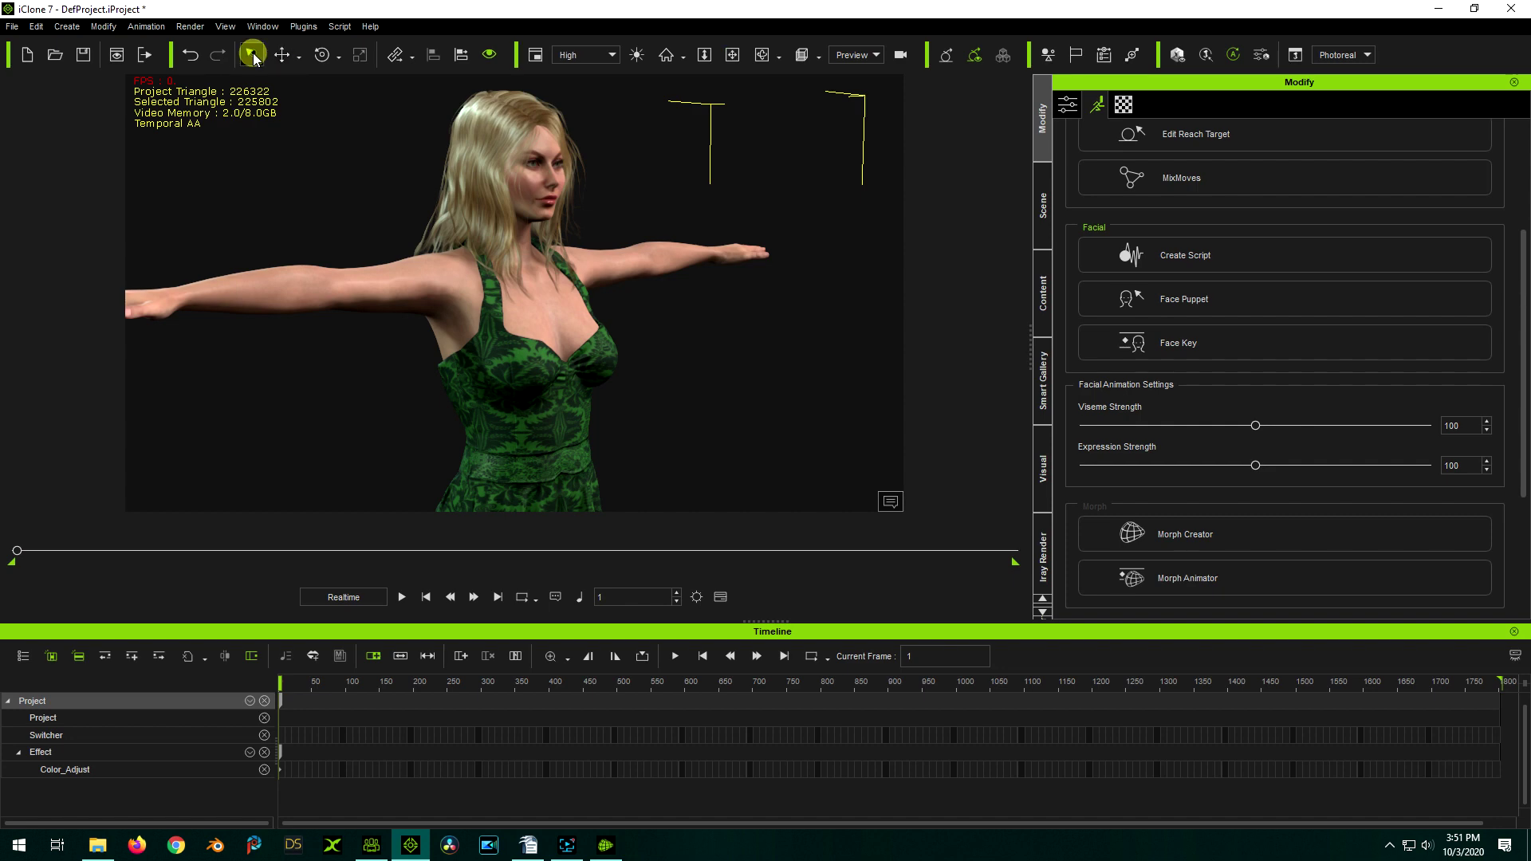
pyautogui.click(543, 312)
pyautogui.click(871, 364)
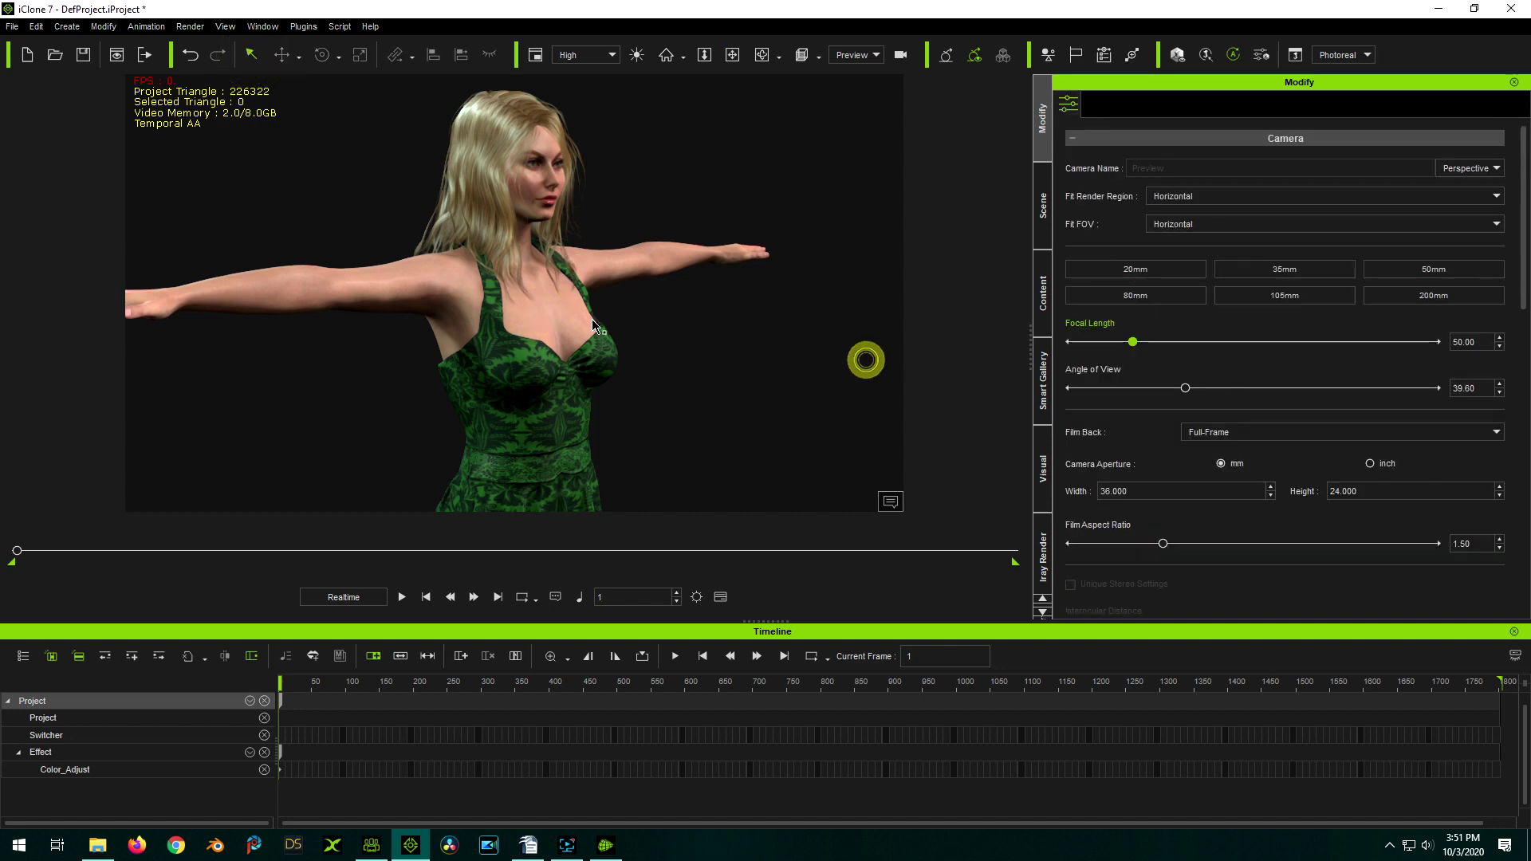
pyautogui.click(558, 304)
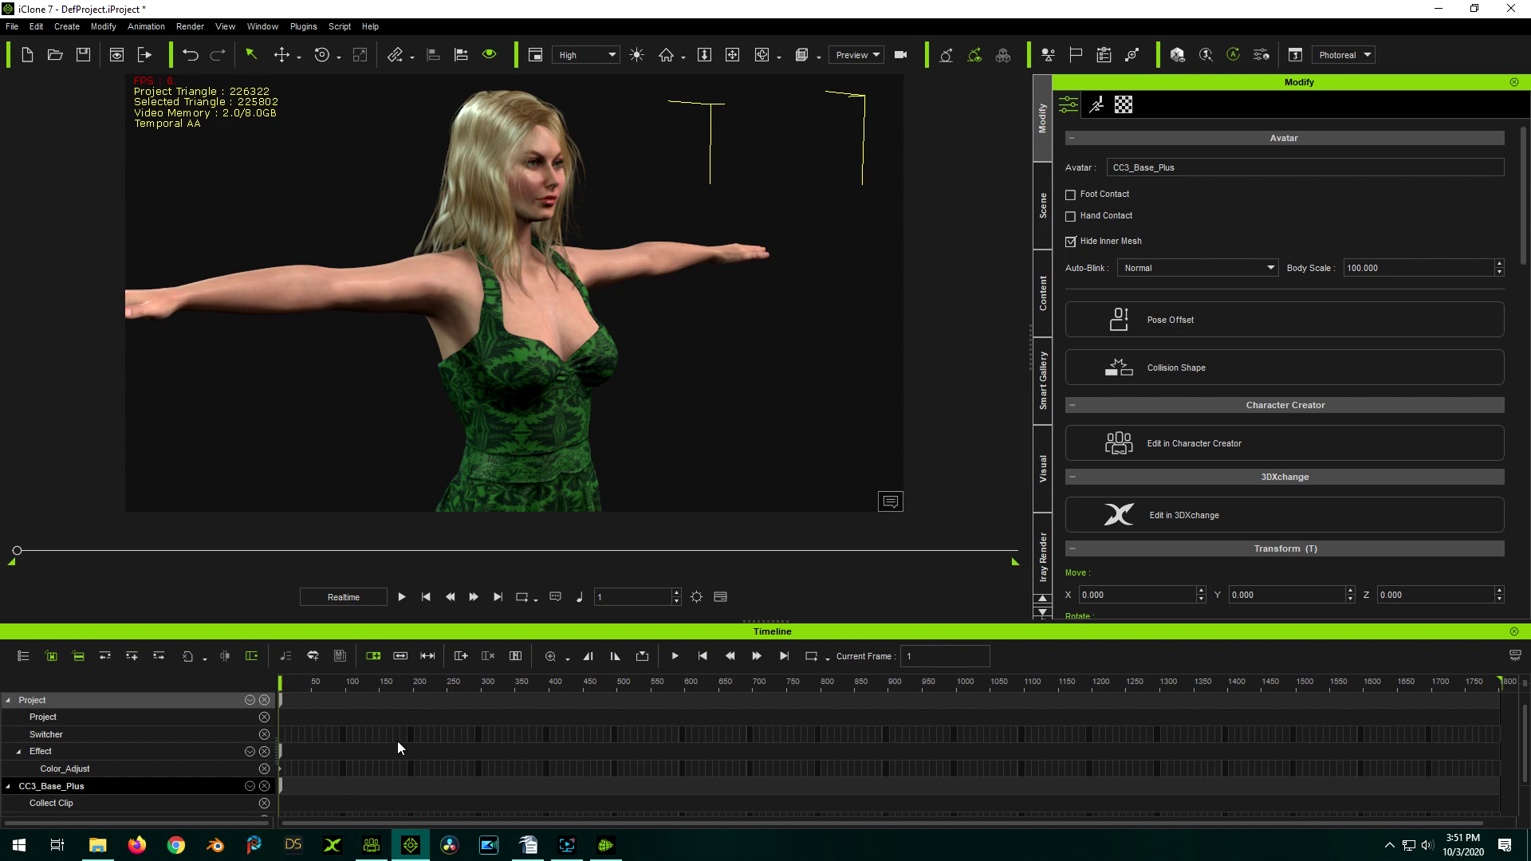
# Step: Bring up the character's Animation tools, scrolled down to the Morph section
pyautogui.scroll(-1, 385, 758)
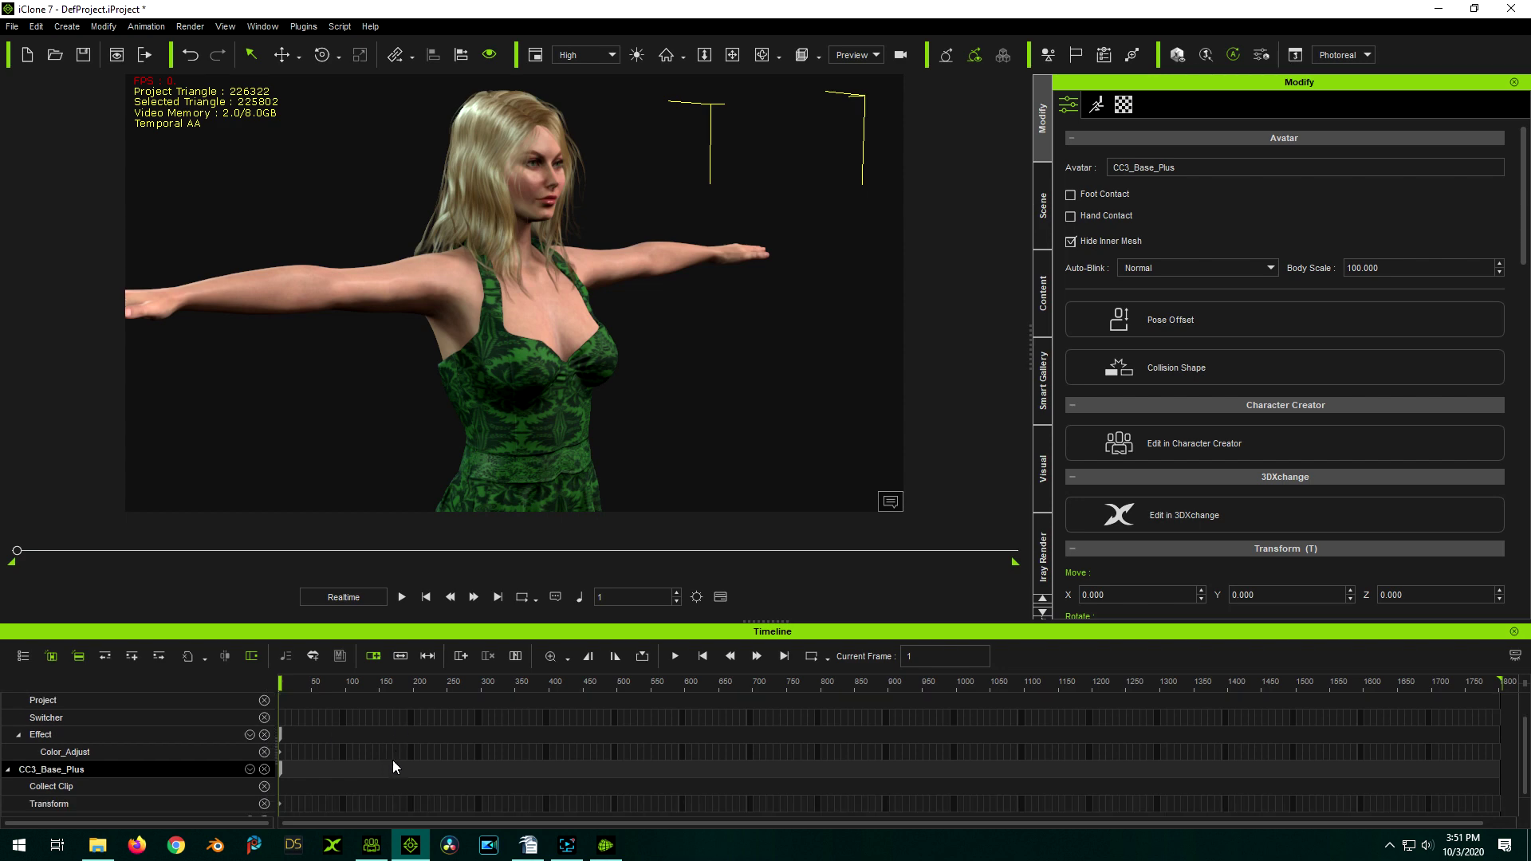
pyautogui.click(1095, 107)
pyautogui.scroll(-1, 1267, 295)
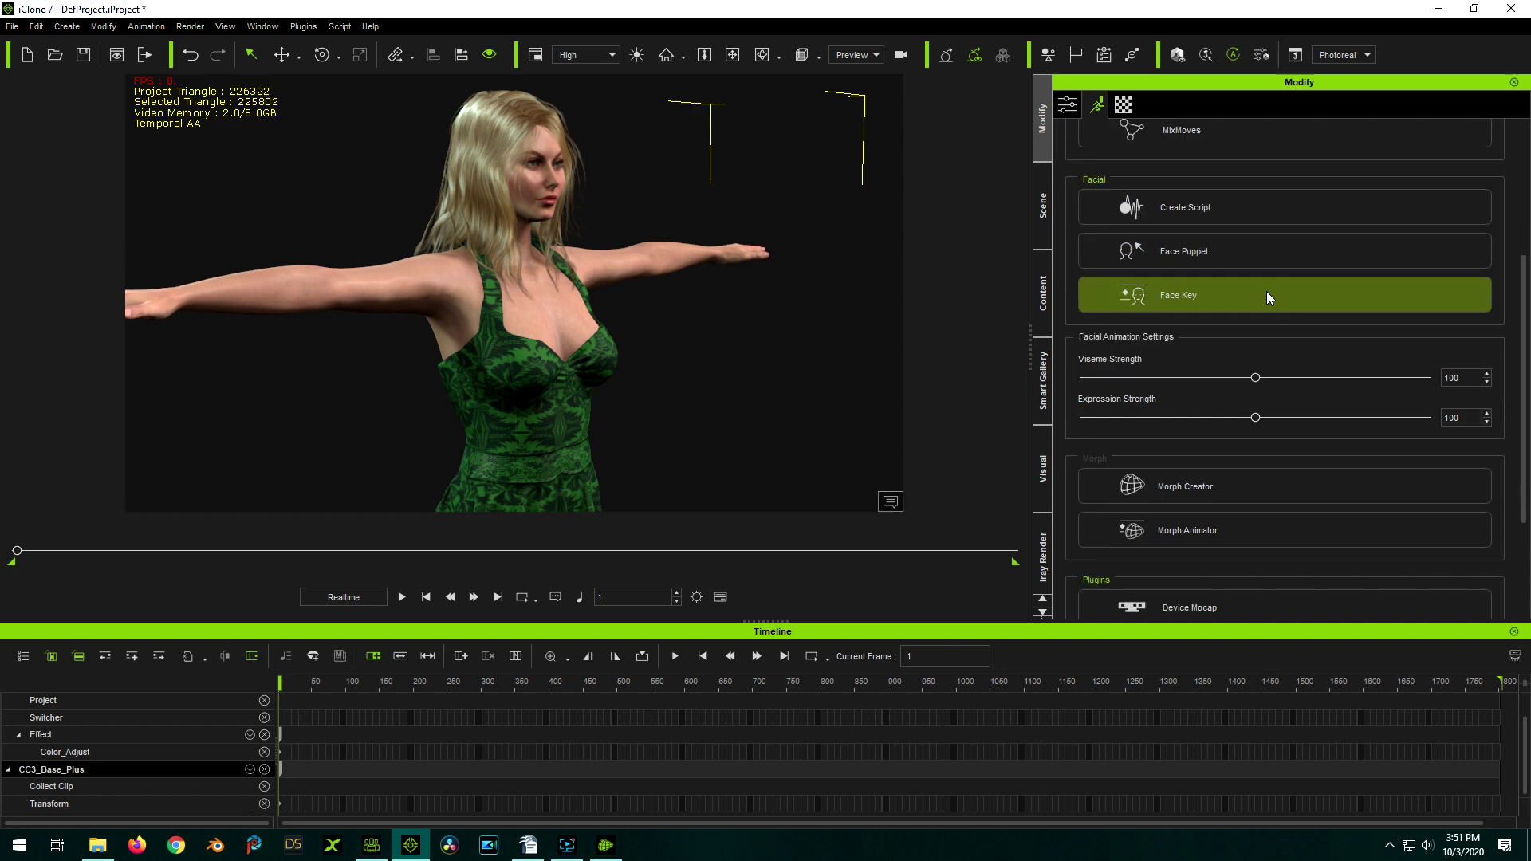
pyautogui.scroll(-2, 1265, 310)
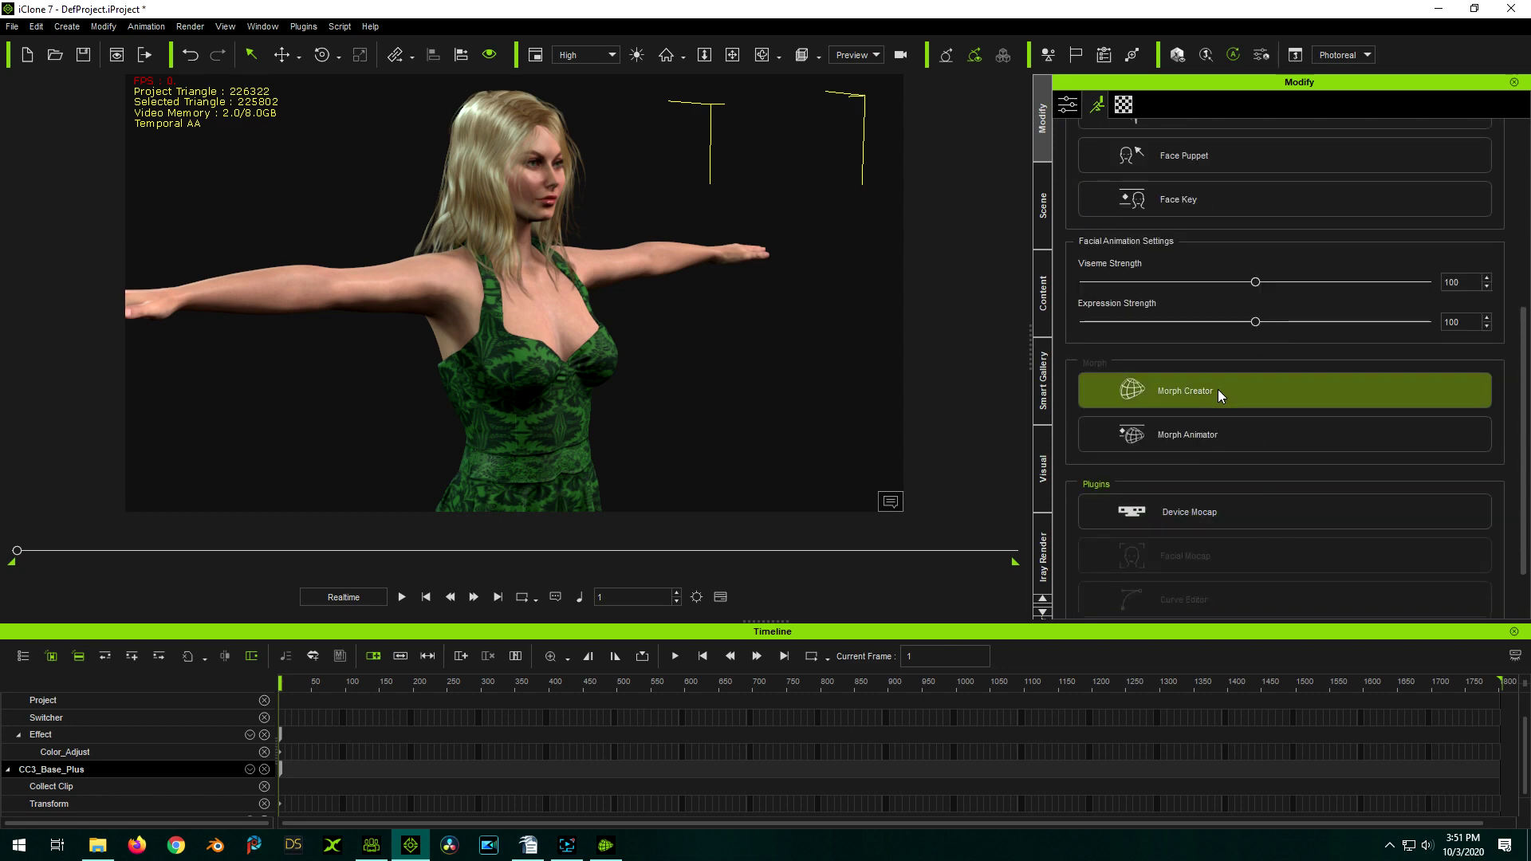
# Step: Open the Morph Animator and test the CC_Base_Body Phoebe Breath slider
pyautogui.click(1215, 435)
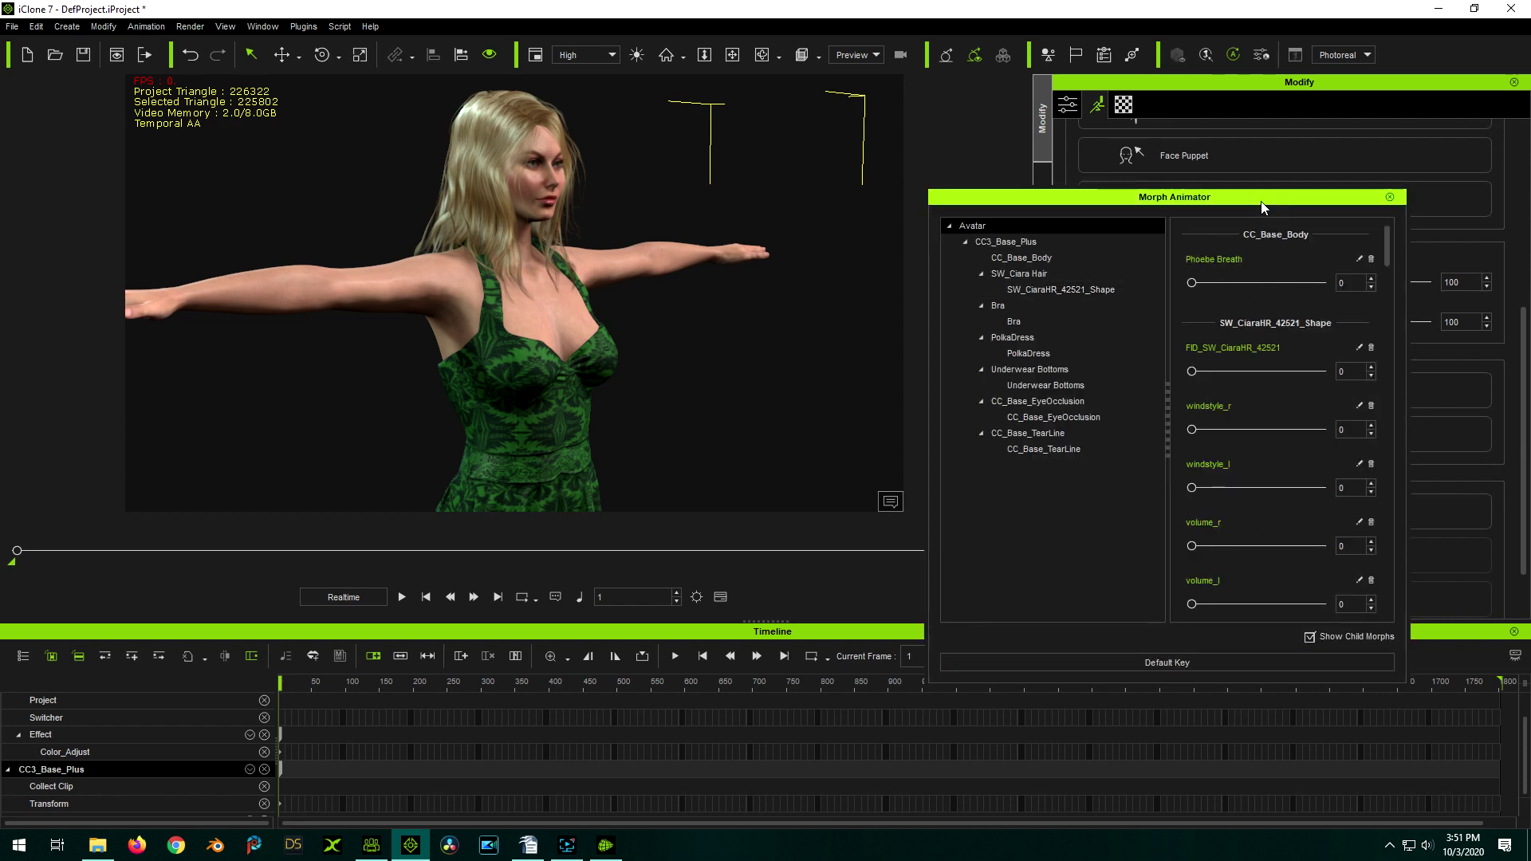
pyautogui.moveTo(1260, 201); pyautogui.dragTo(1321, 175)
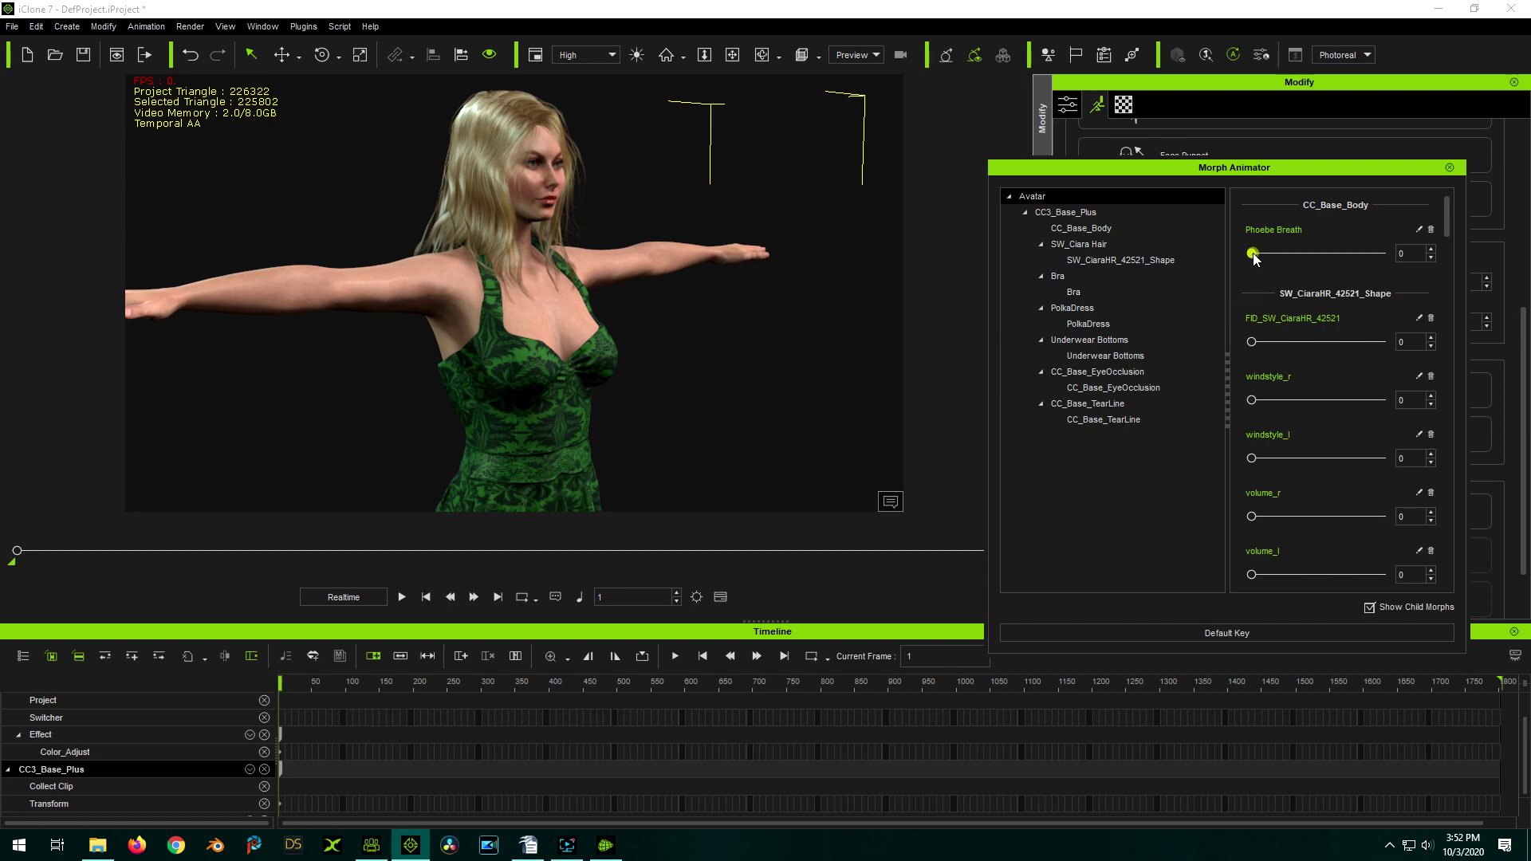
pyautogui.moveTo(1252, 254); pyautogui.dragTo(1263, 260)
pyautogui.moveTo(1446, 219); pyautogui.dragTo(1479, 552)
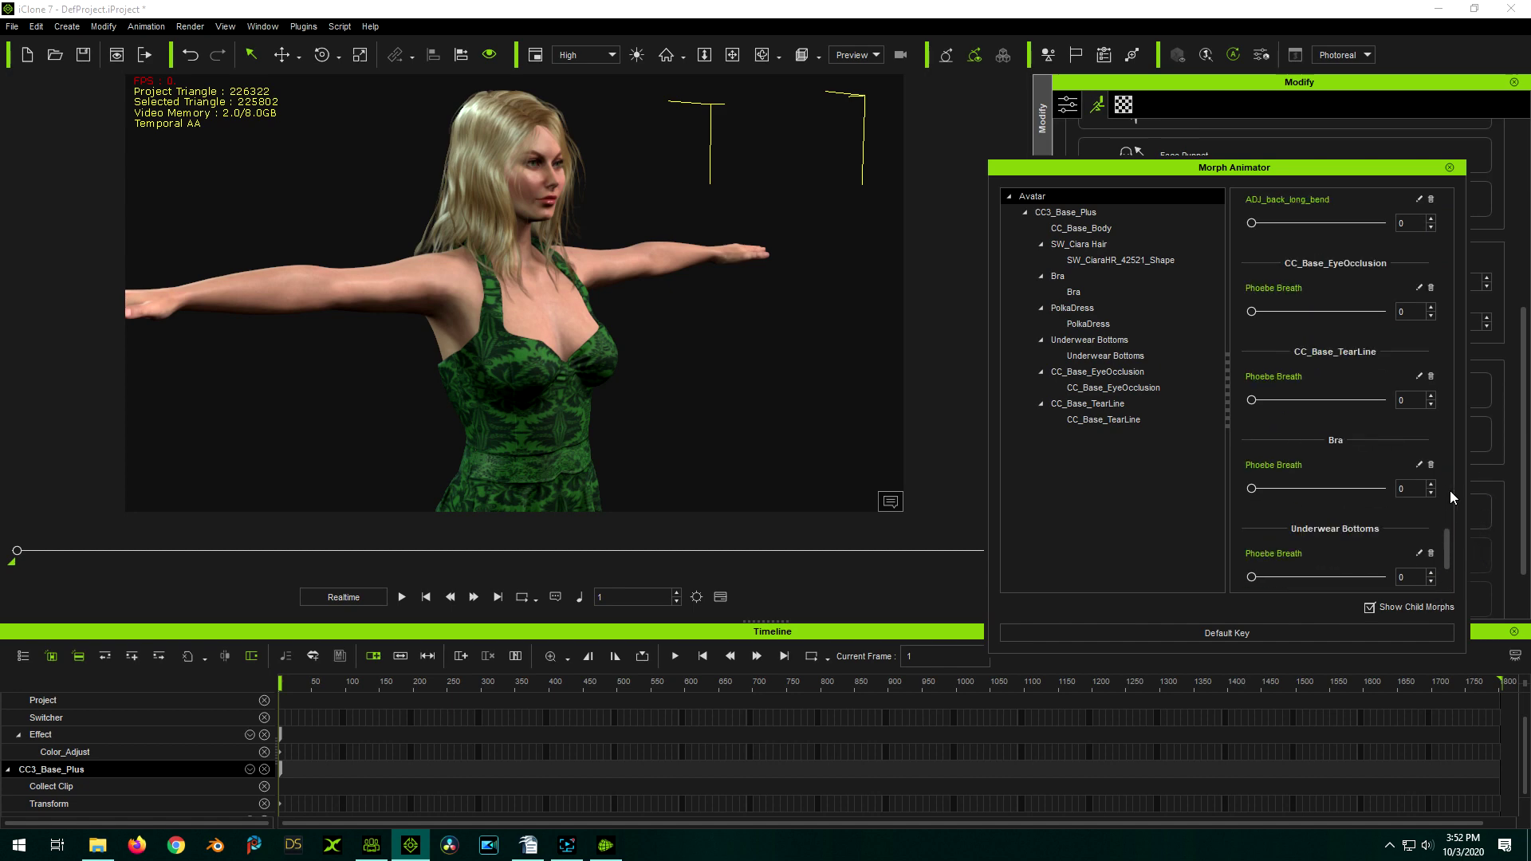
pyautogui.scroll(-1, 1353, 573)
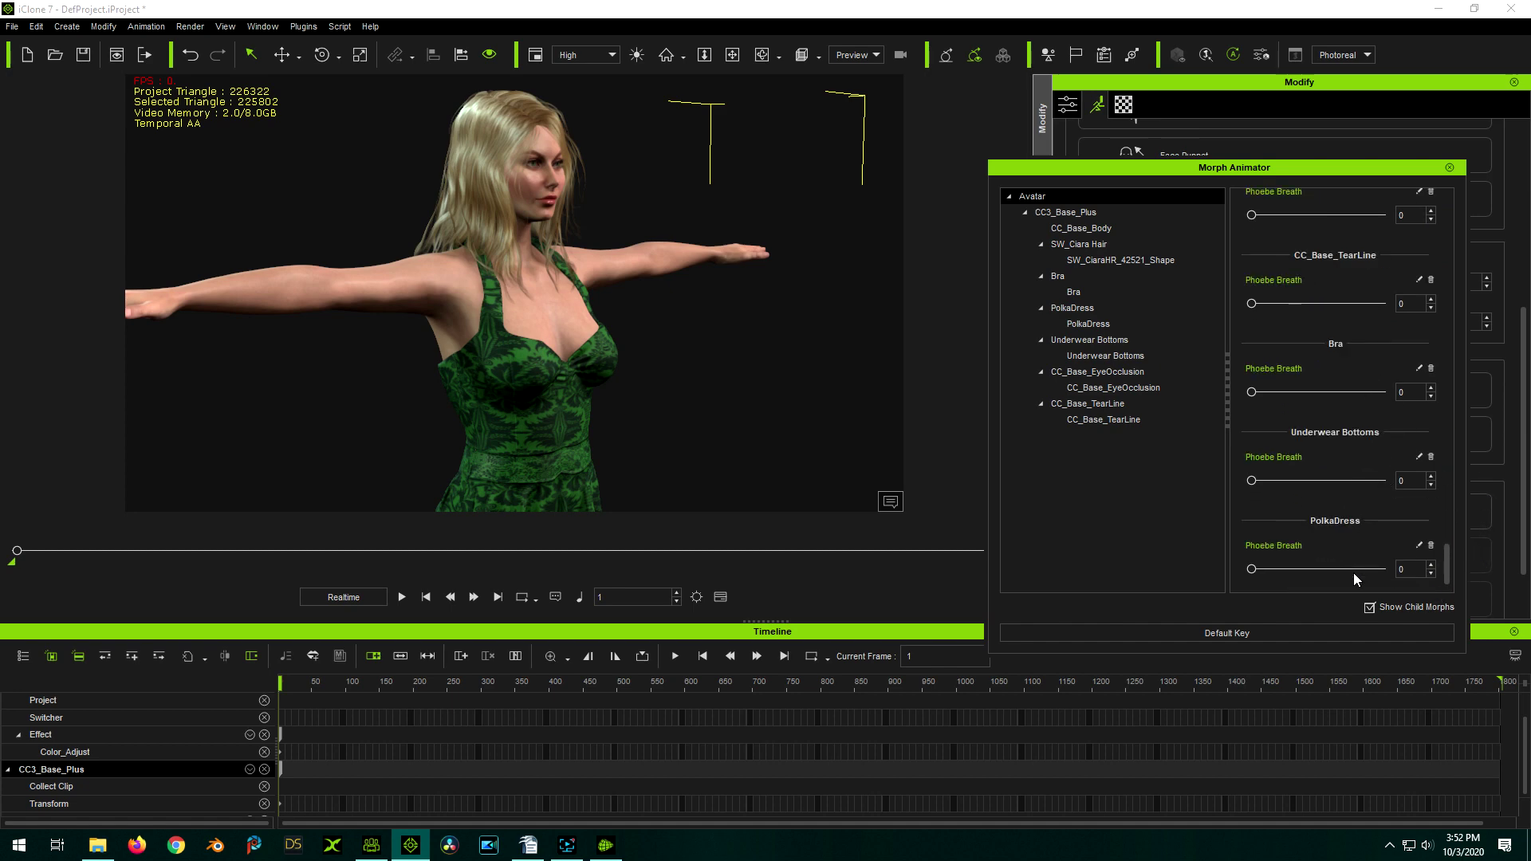
# Step: Test the PolkaDress Phoebe Breath slider, then store a Default Key with all morphs at 0
pyautogui.moveTo(1443, 562)
pyautogui.mouseDown()
pyautogui.moveTo(1454, 577)
pyautogui.moveTo(1458, 533)
pyautogui.moveTo(1457, 566)
pyautogui.mouseUp()
pyautogui.moveTo(1251, 570); pyautogui.dragTo(1260, 576)
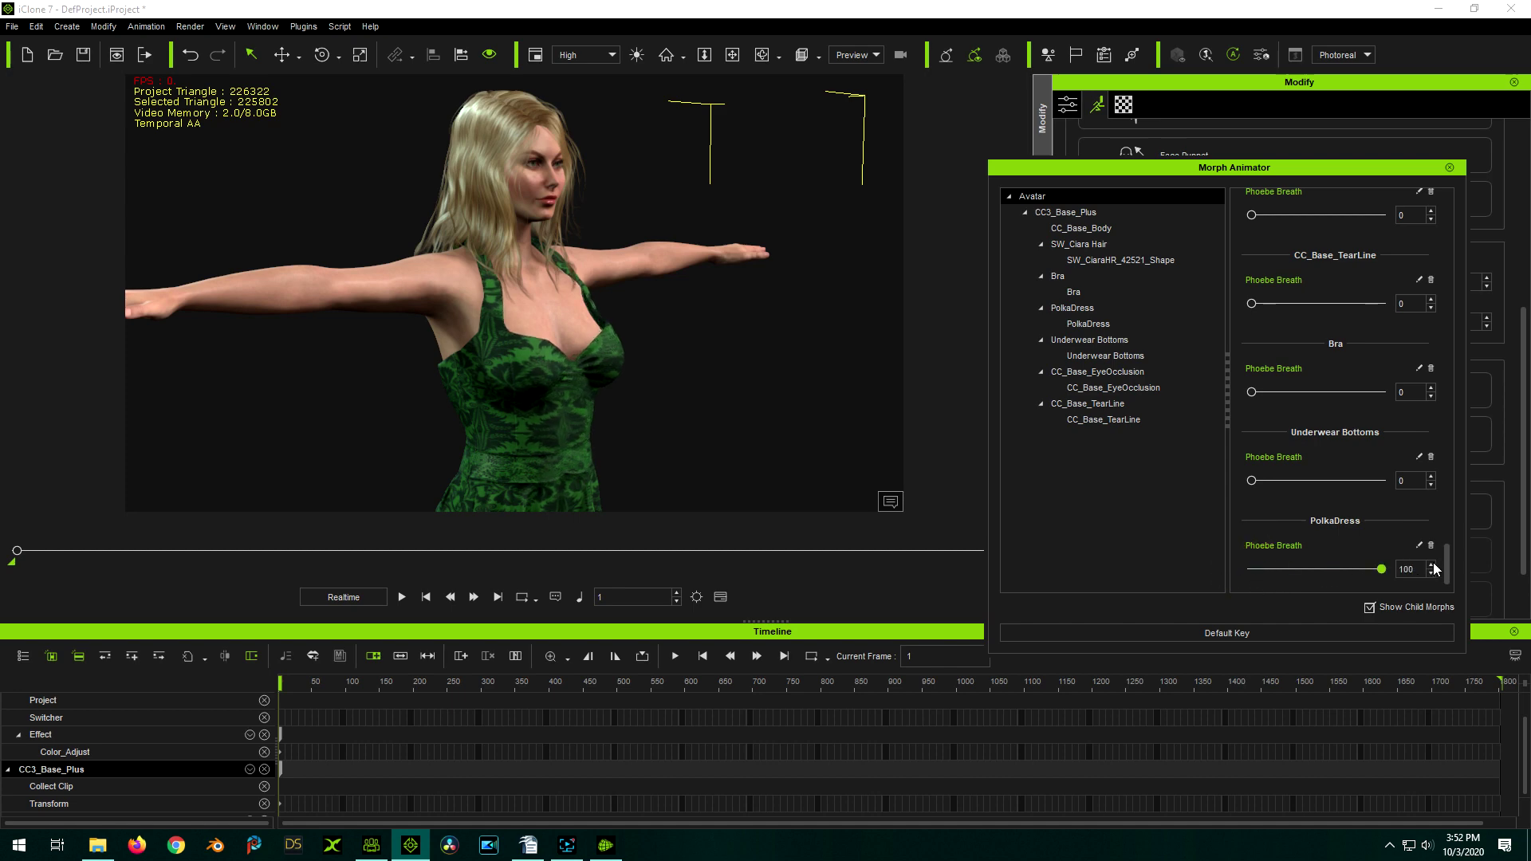
pyautogui.click(1274, 626)
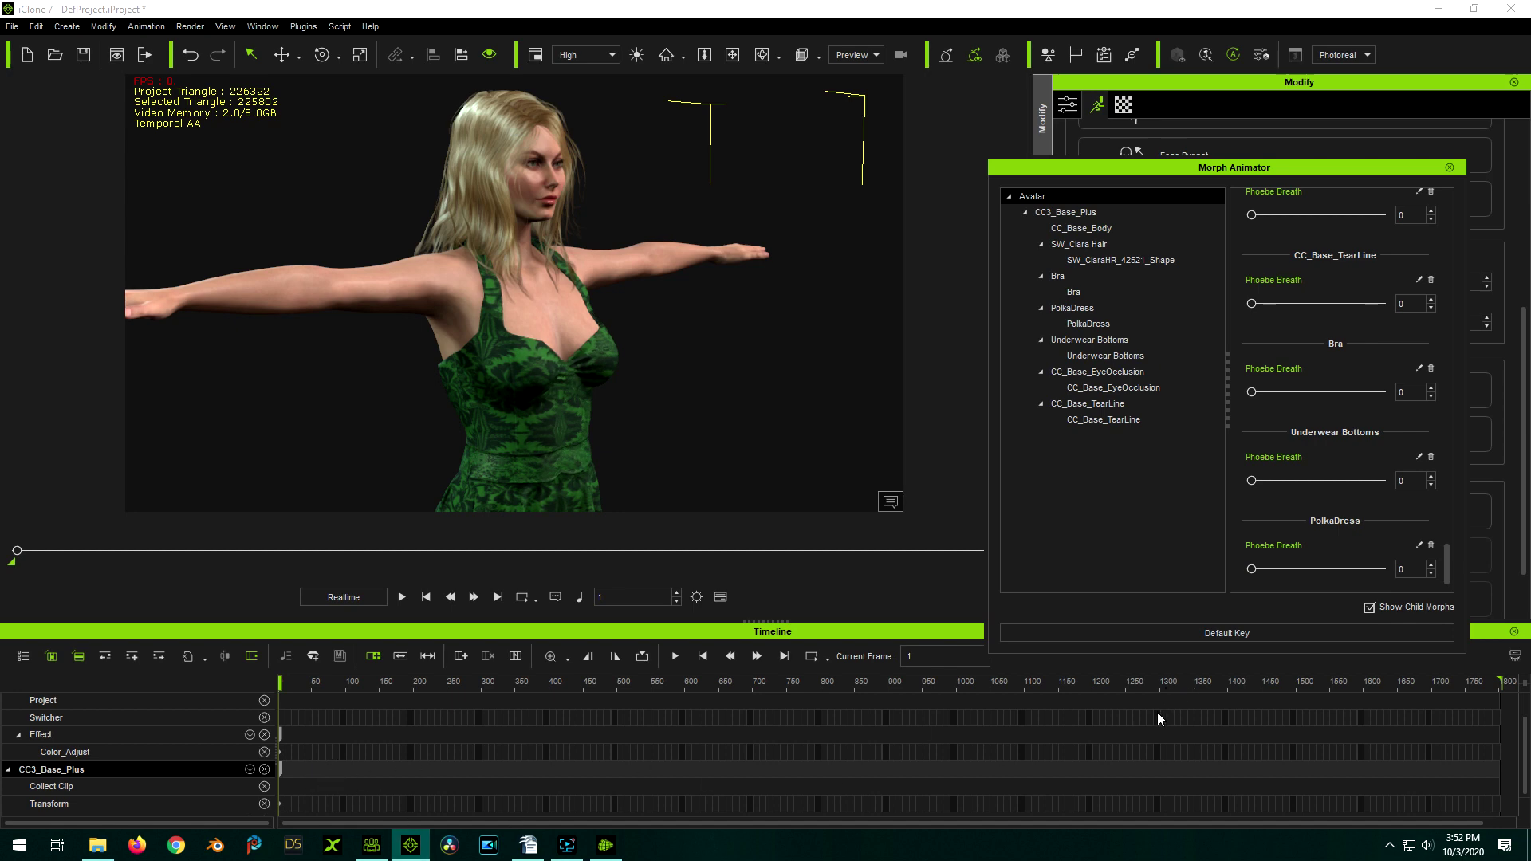
pyautogui.click(641, 596)
# Step: At frame 100, set both the dress and body Phoebe Breath morphs to 30
pyautogui.write('100')
pyautogui.press('Return')
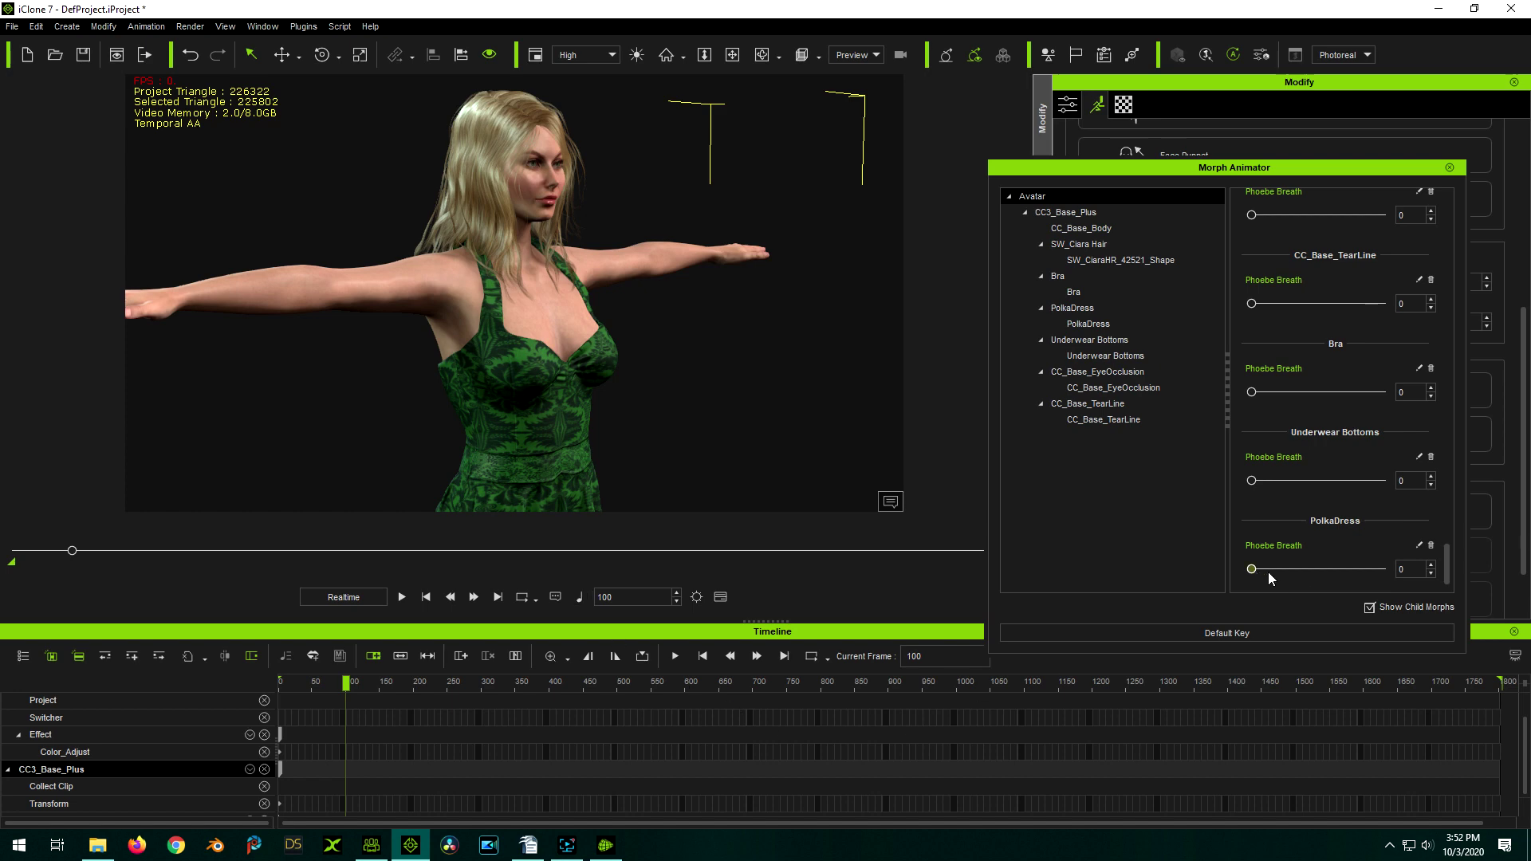
pyautogui.click(1400, 569)
pyautogui.write('30')
pyautogui.press('Return')
pyautogui.moveTo(1447, 557); pyautogui.dragTo(1428, 199)
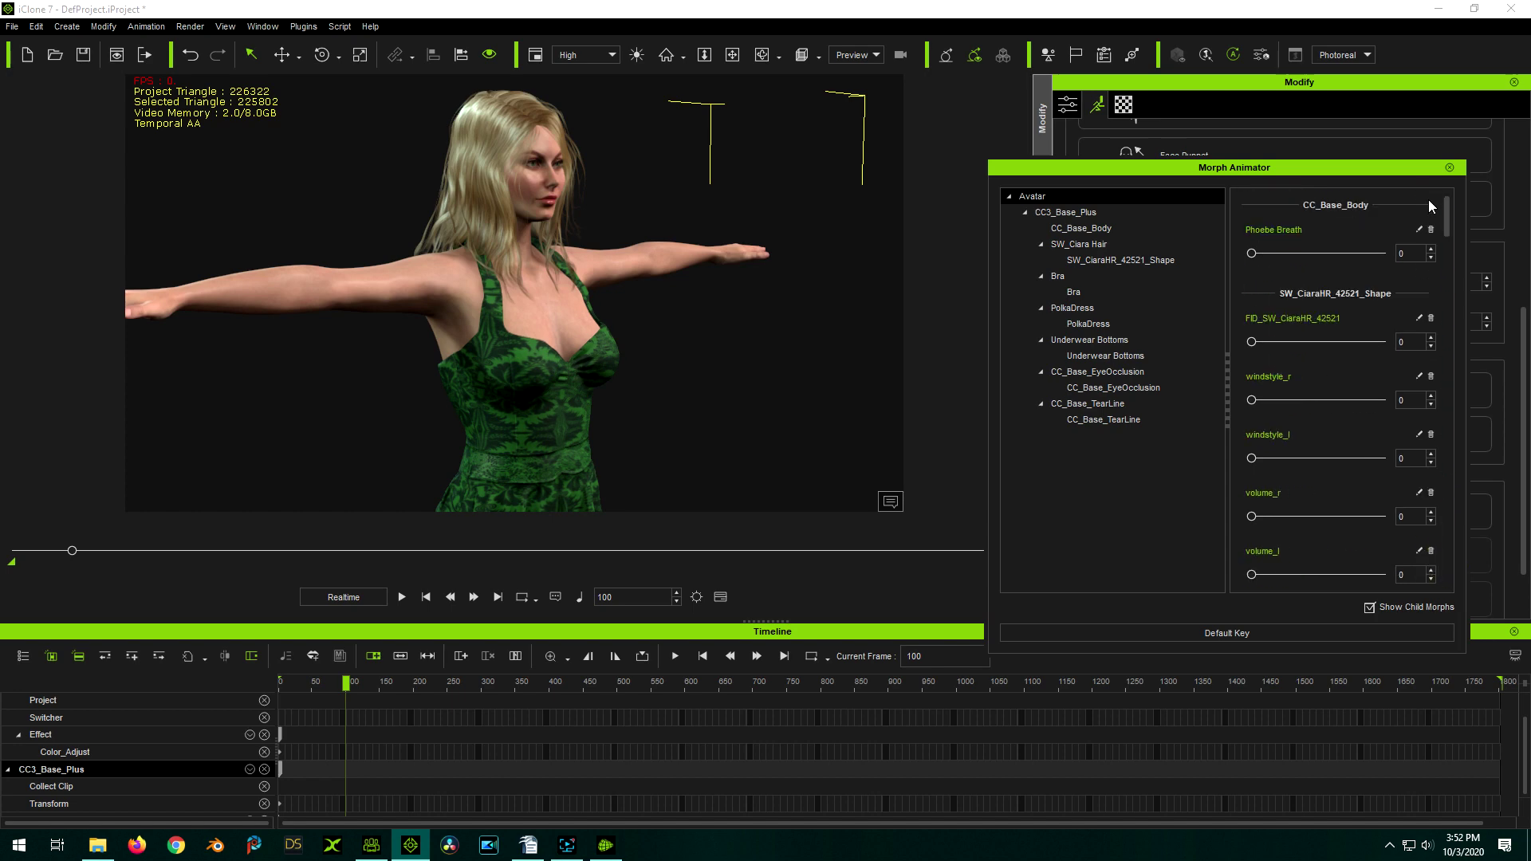
pyautogui.click(1414, 253)
pyautogui.write('30')
pyautogui.press('Return')
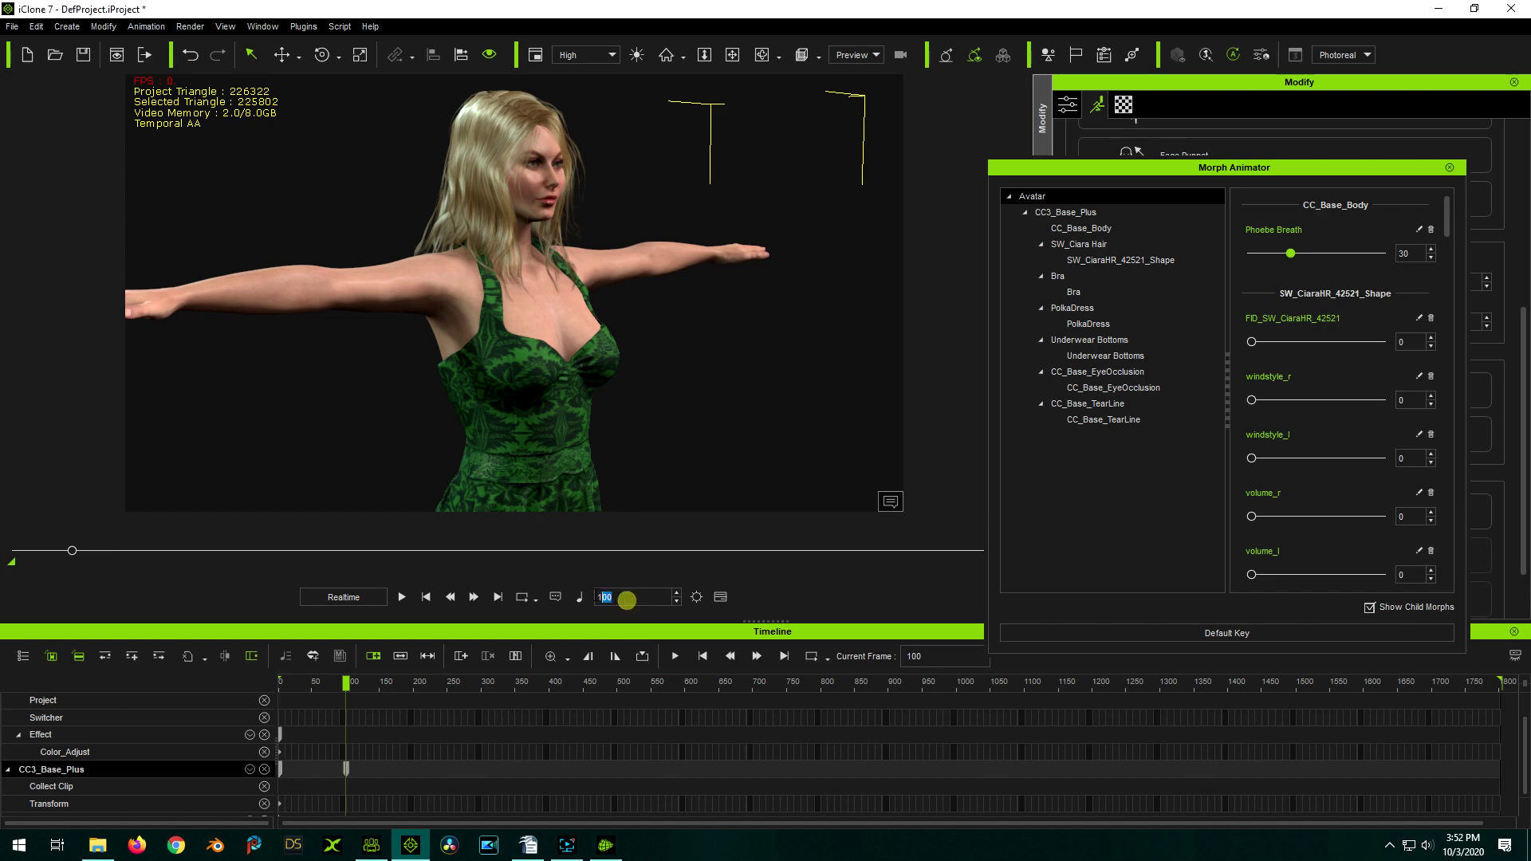
# Step: At frame 200, return both Phoebe Breath morphs to 0 and close the Morph Animator
pyautogui.click(623, 596)
pyautogui.write('200')
pyautogui.press('Return')
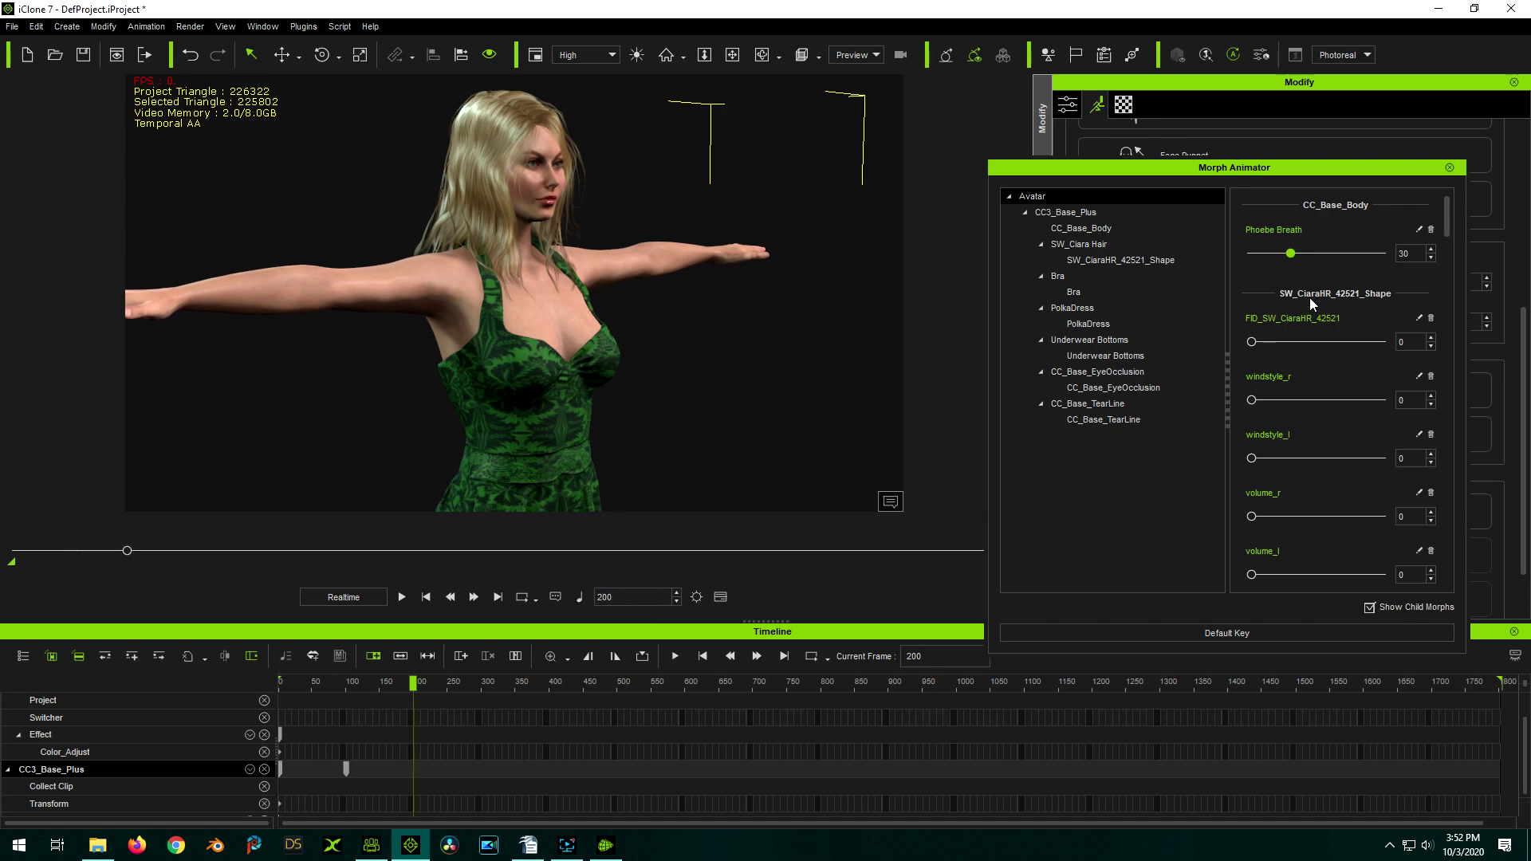
pyautogui.moveTo(1290, 253); pyautogui.dragTo(1245, 254)
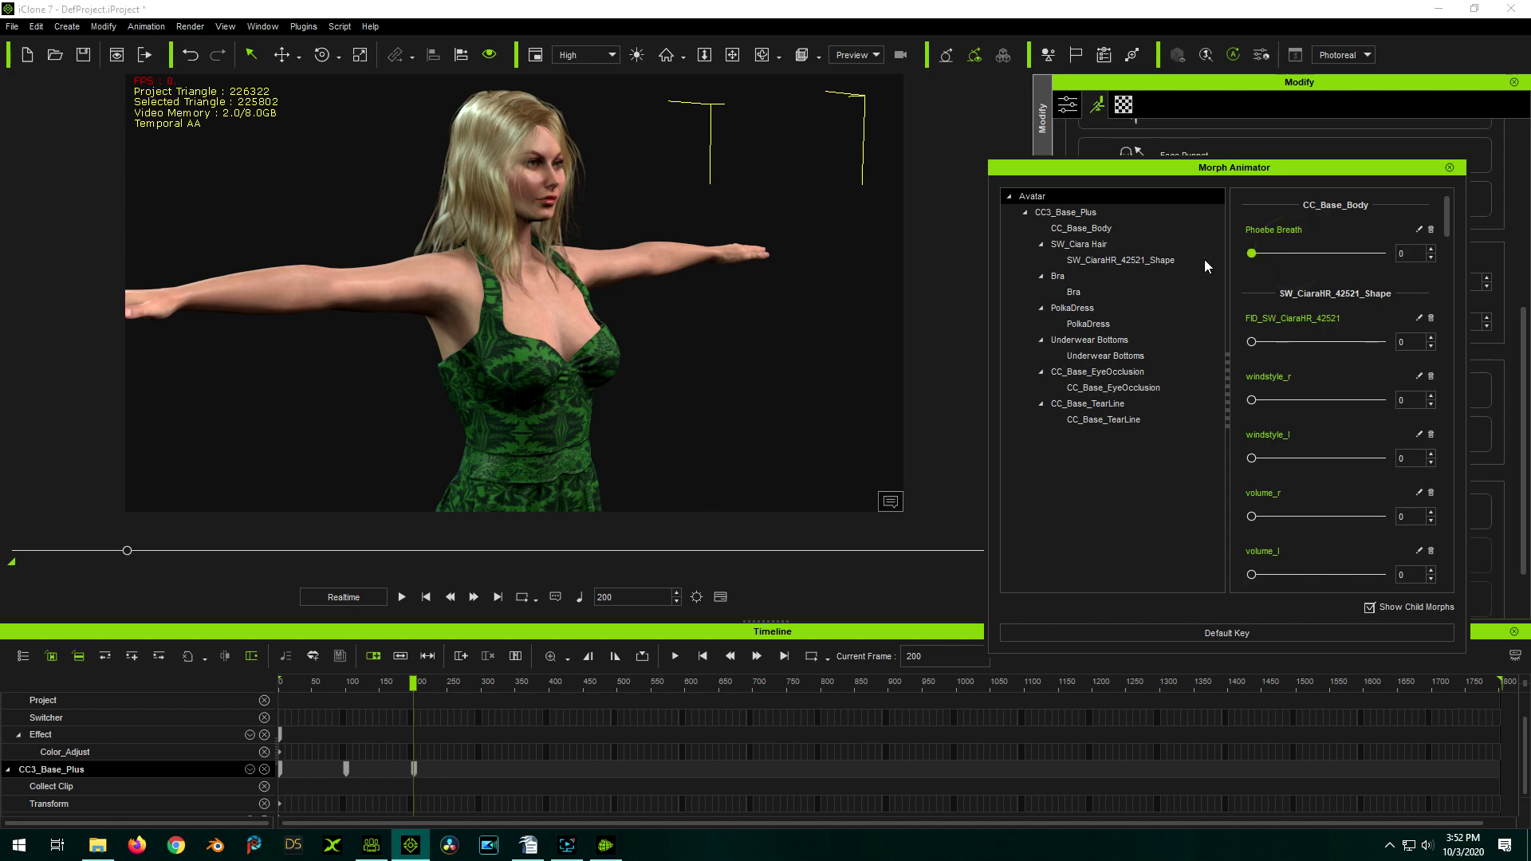
pyautogui.moveTo(1446, 211); pyautogui.dragTo(1461, 598)
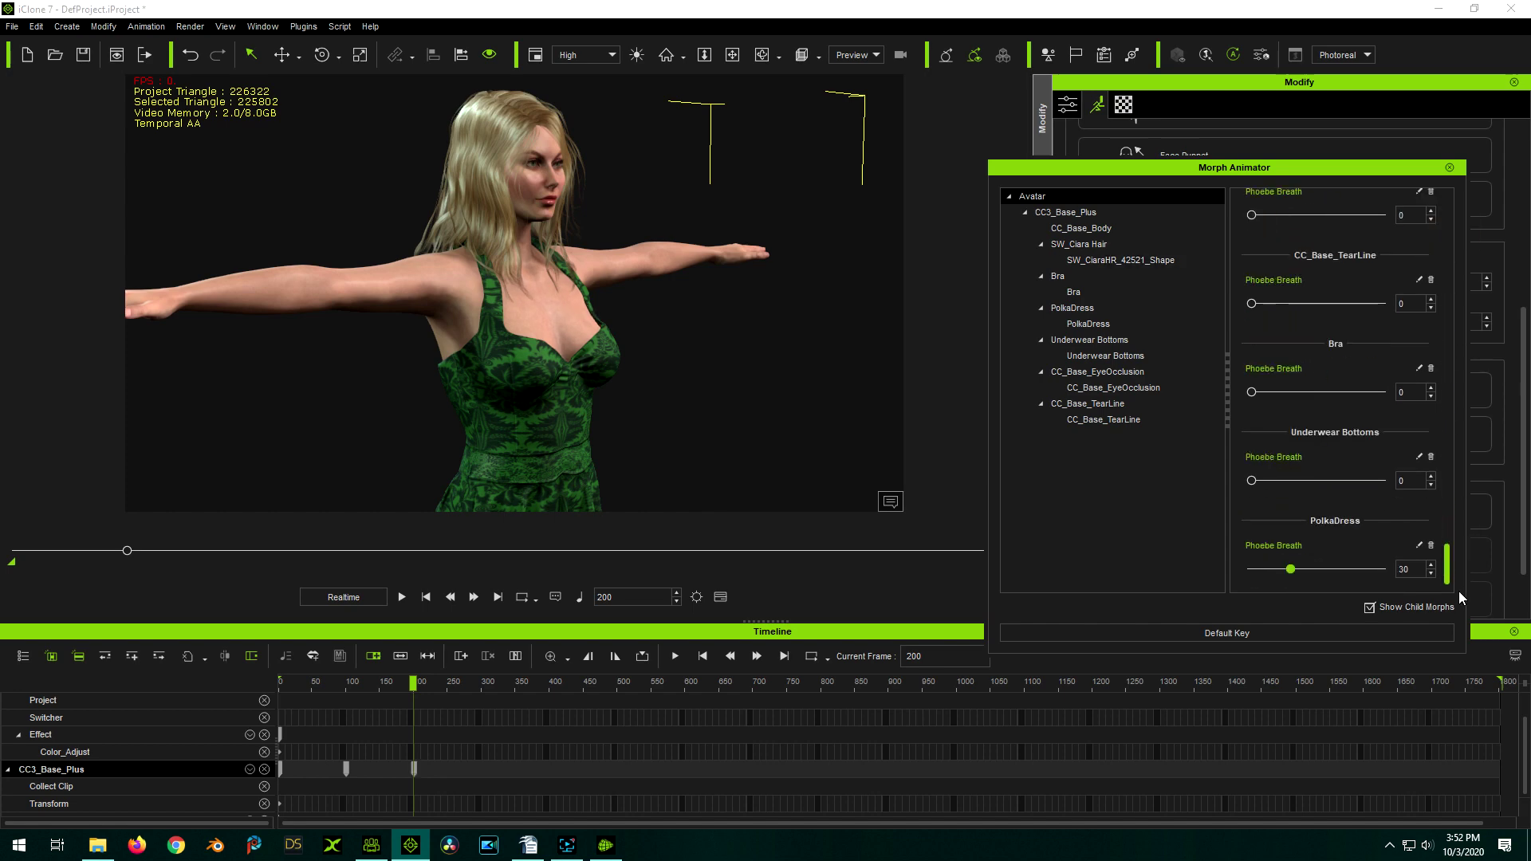
pyautogui.moveTo(1290, 569); pyautogui.dragTo(1250, 580)
pyautogui.click(1451, 171)
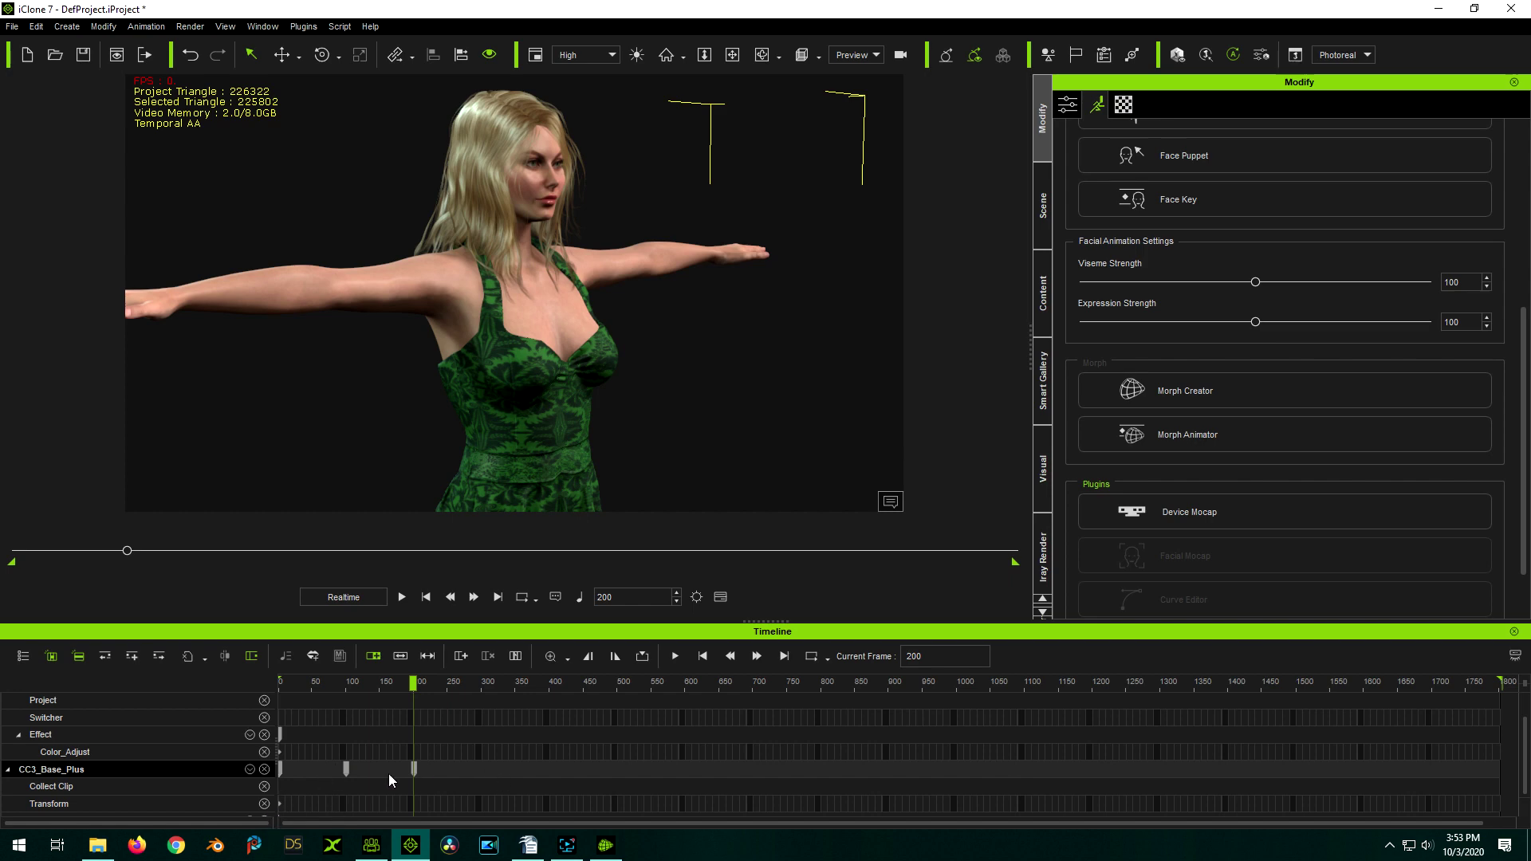
# Step: Show the Morph track among the character's timeline tracks
pyautogui.scroll(-1, 300, 782)
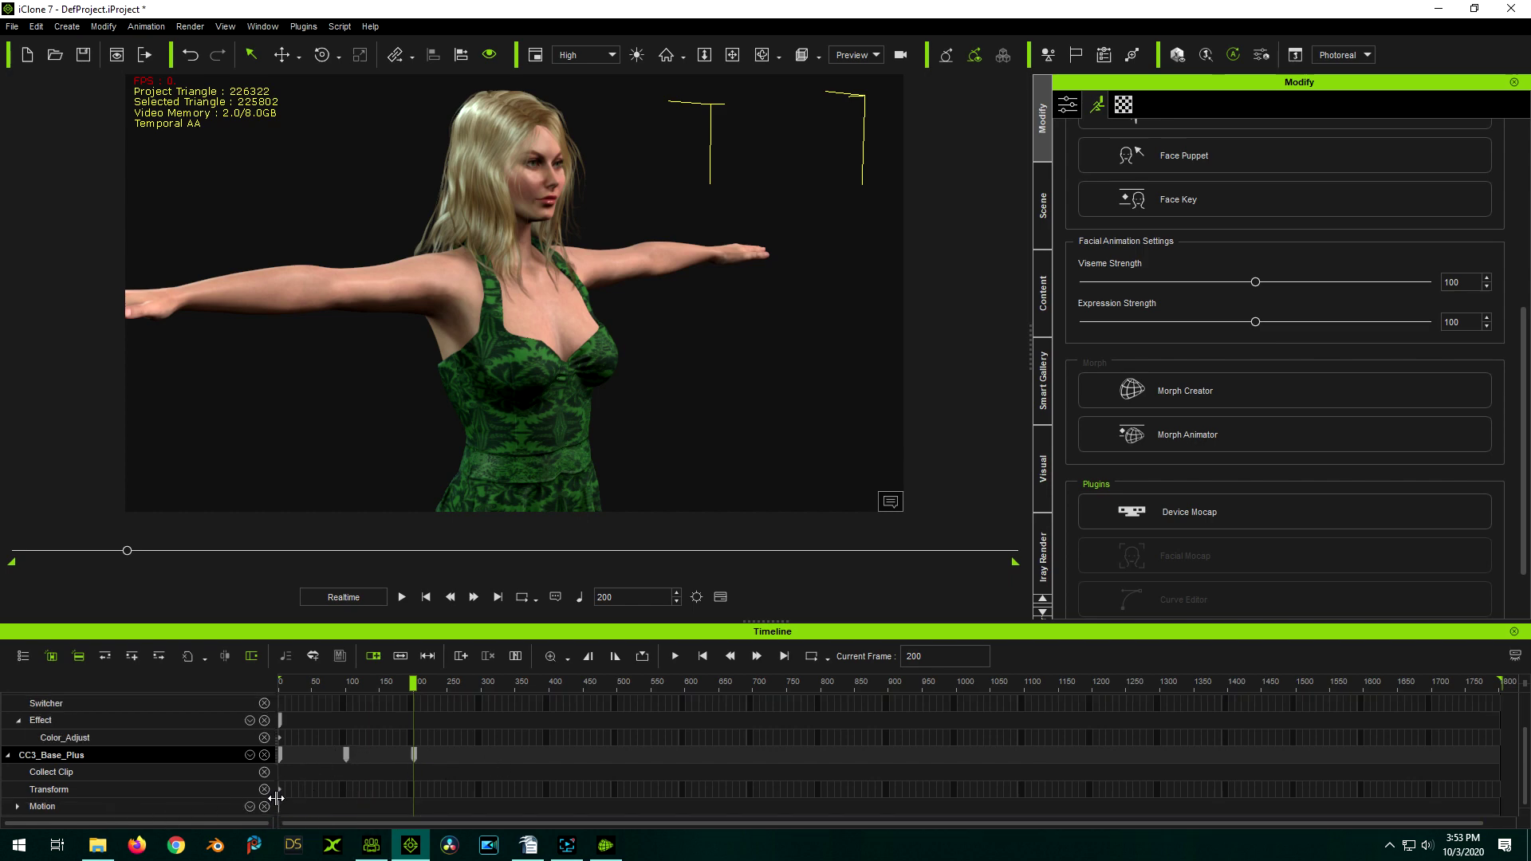
pyautogui.click(250, 757)
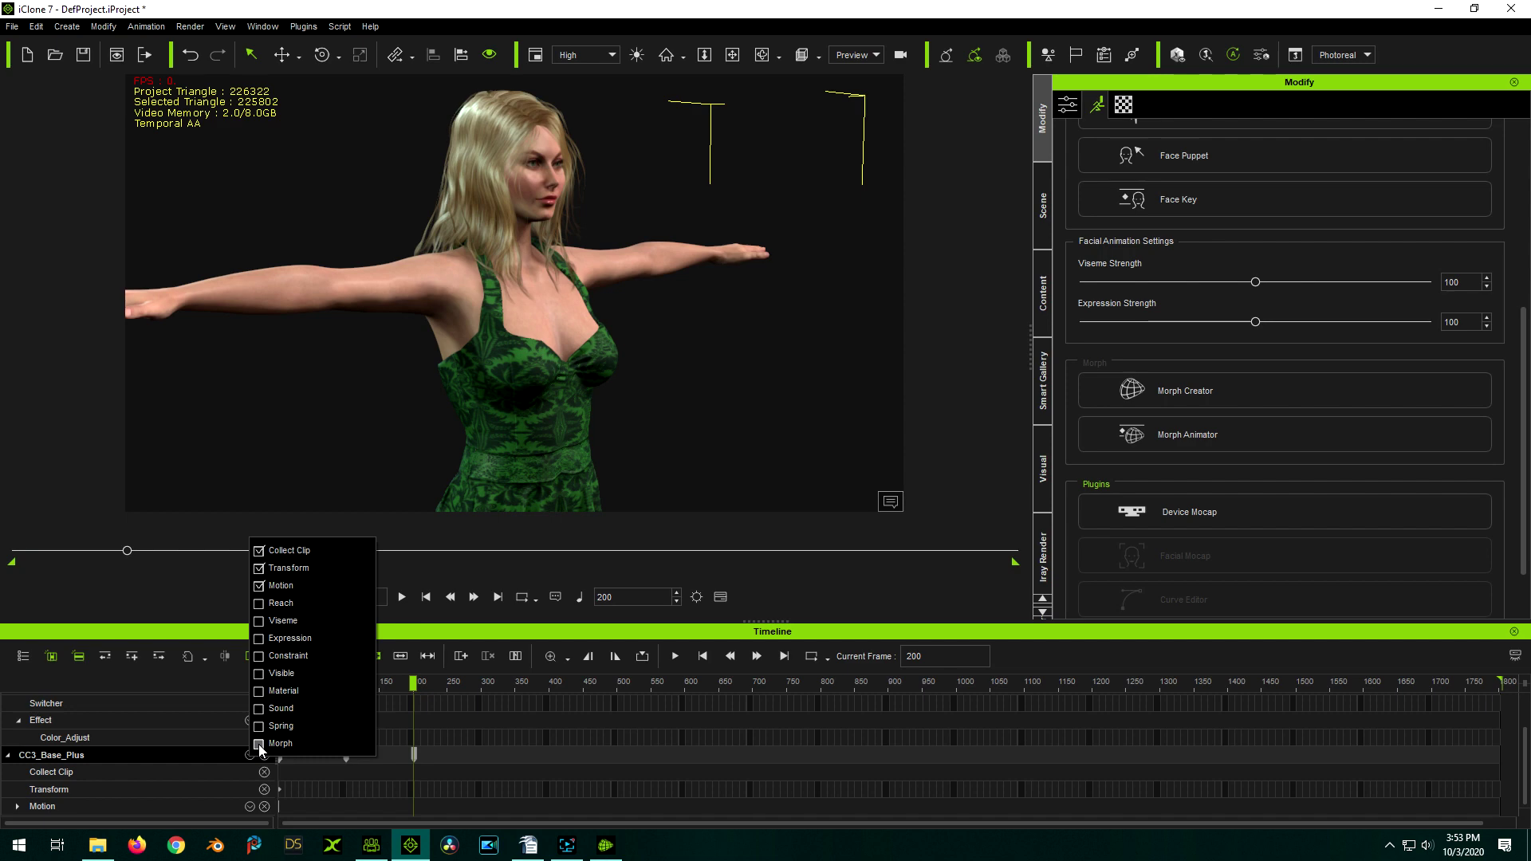
pyautogui.click(259, 745)
pyautogui.click(221, 789)
# Step: Expand the Motion track, select its Motion Layer track, then collapse it again
pyautogui.scroll(-1, 387, 754)
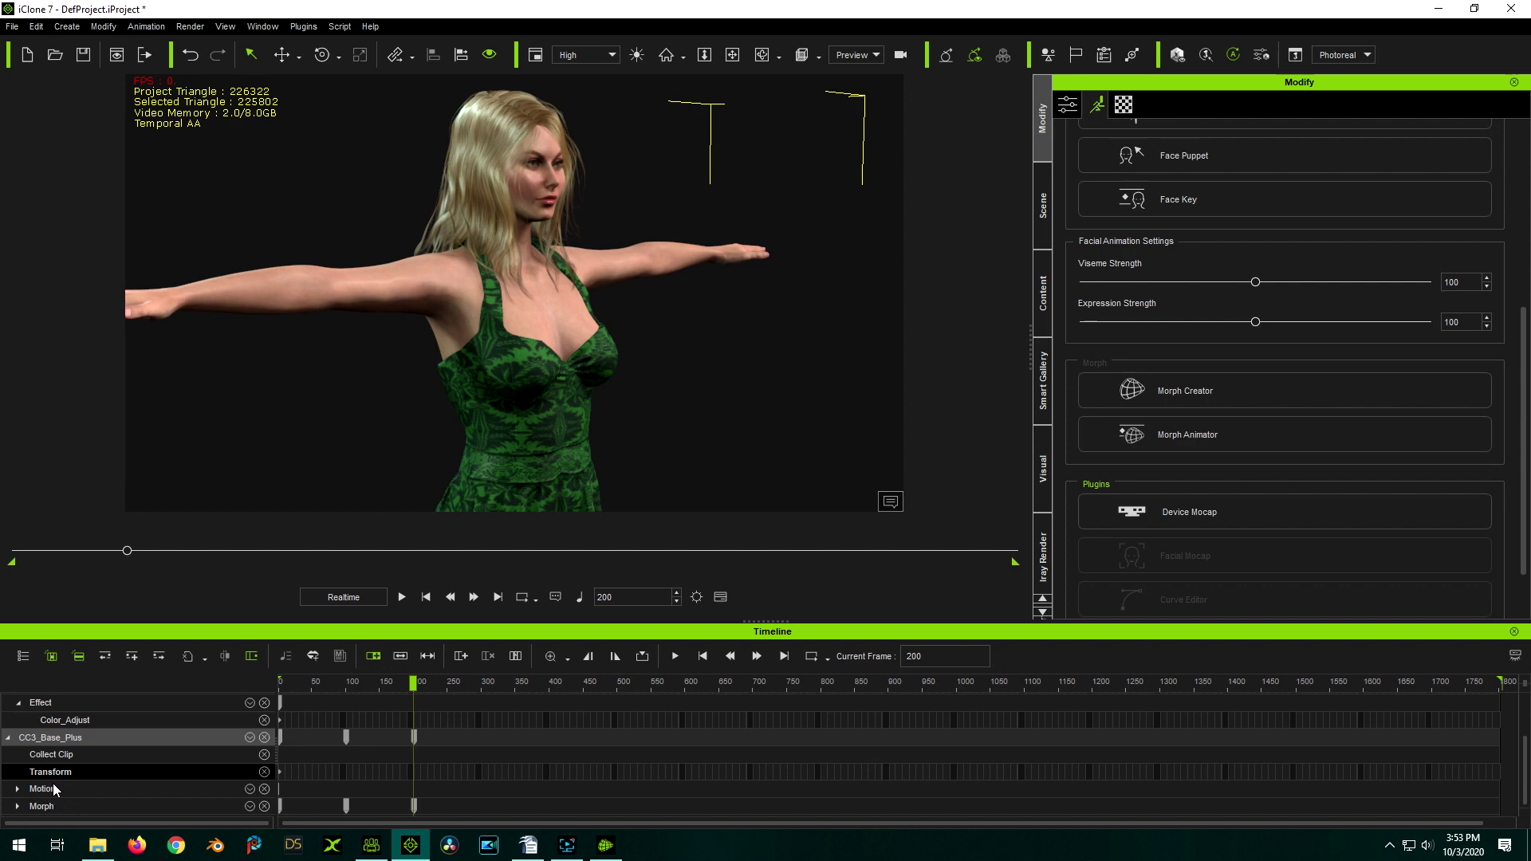
pyautogui.click(16, 788)
pyautogui.scroll(-2, 65, 781)
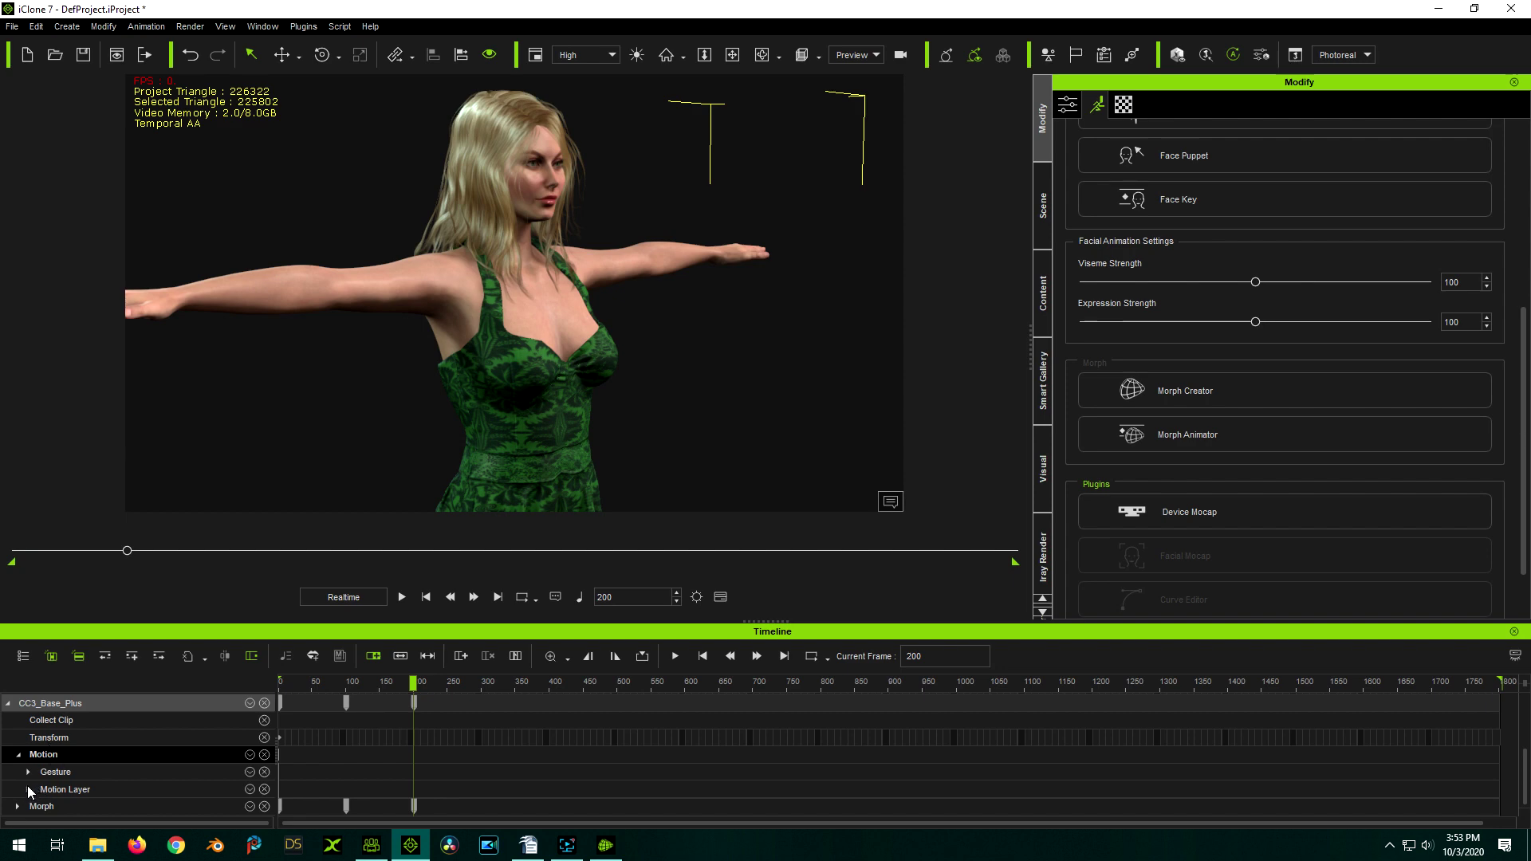
pyautogui.click(30, 790)
pyautogui.click(29, 790)
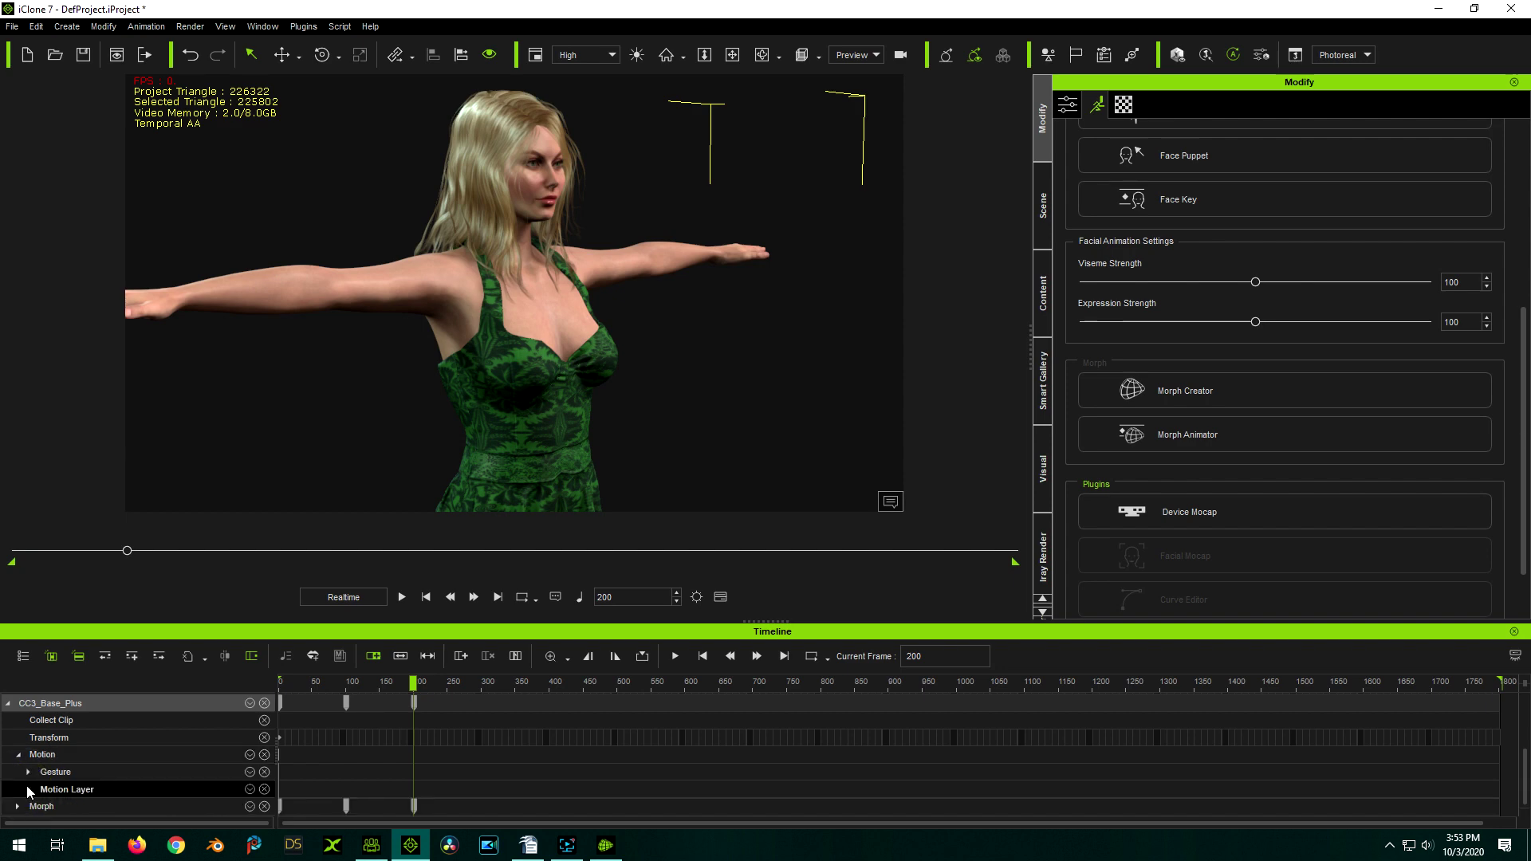
pyautogui.click(18, 756)
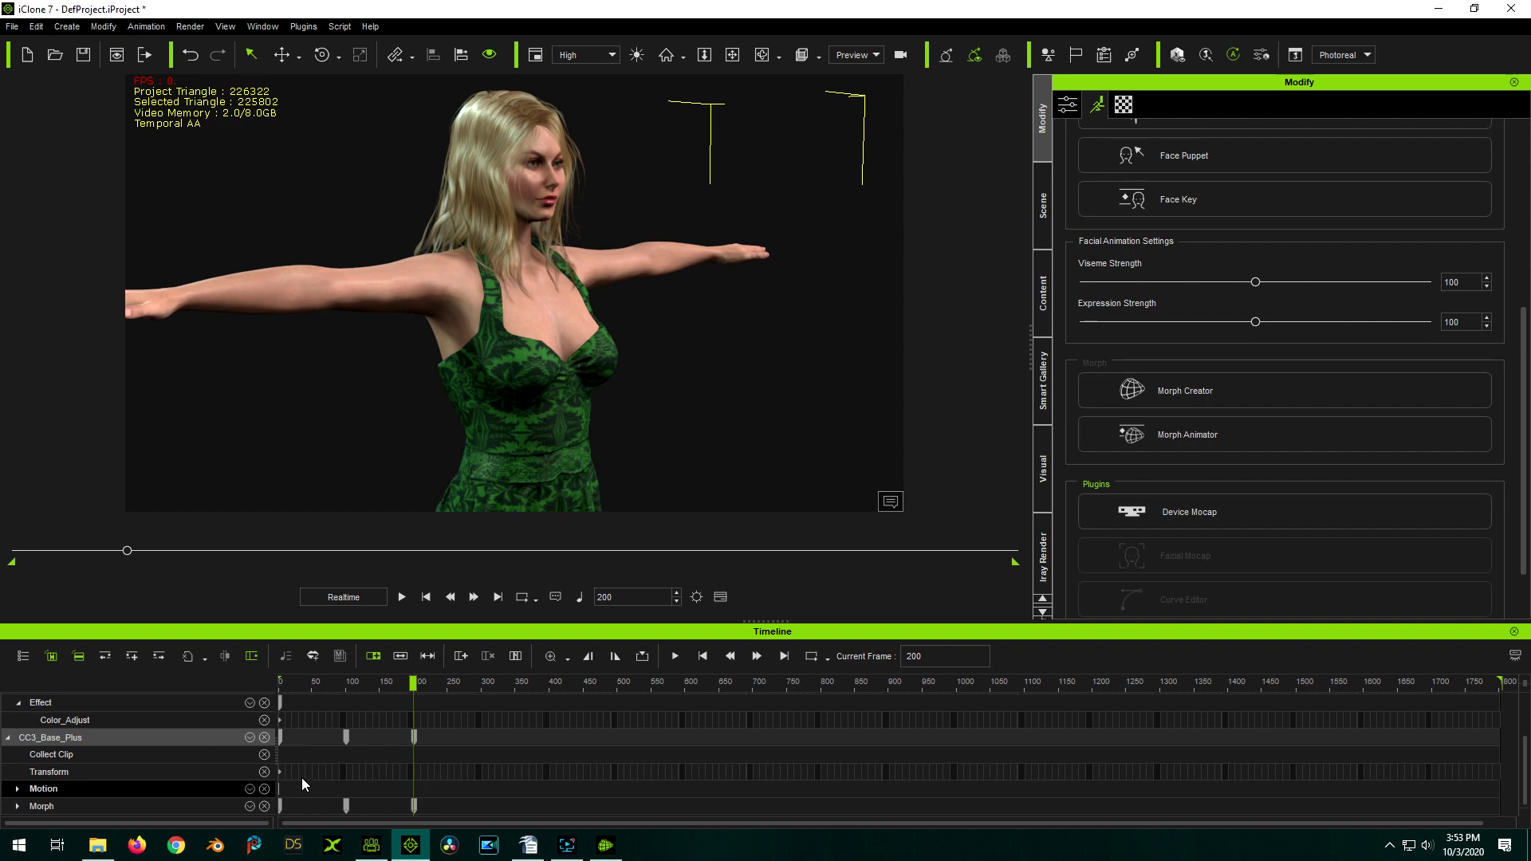
# Step: Select and copy the character's Morph keys at frames 1, 100 and 200
pyautogui.moveTo(126, 550); pyautogui.dragTo(4, 582)
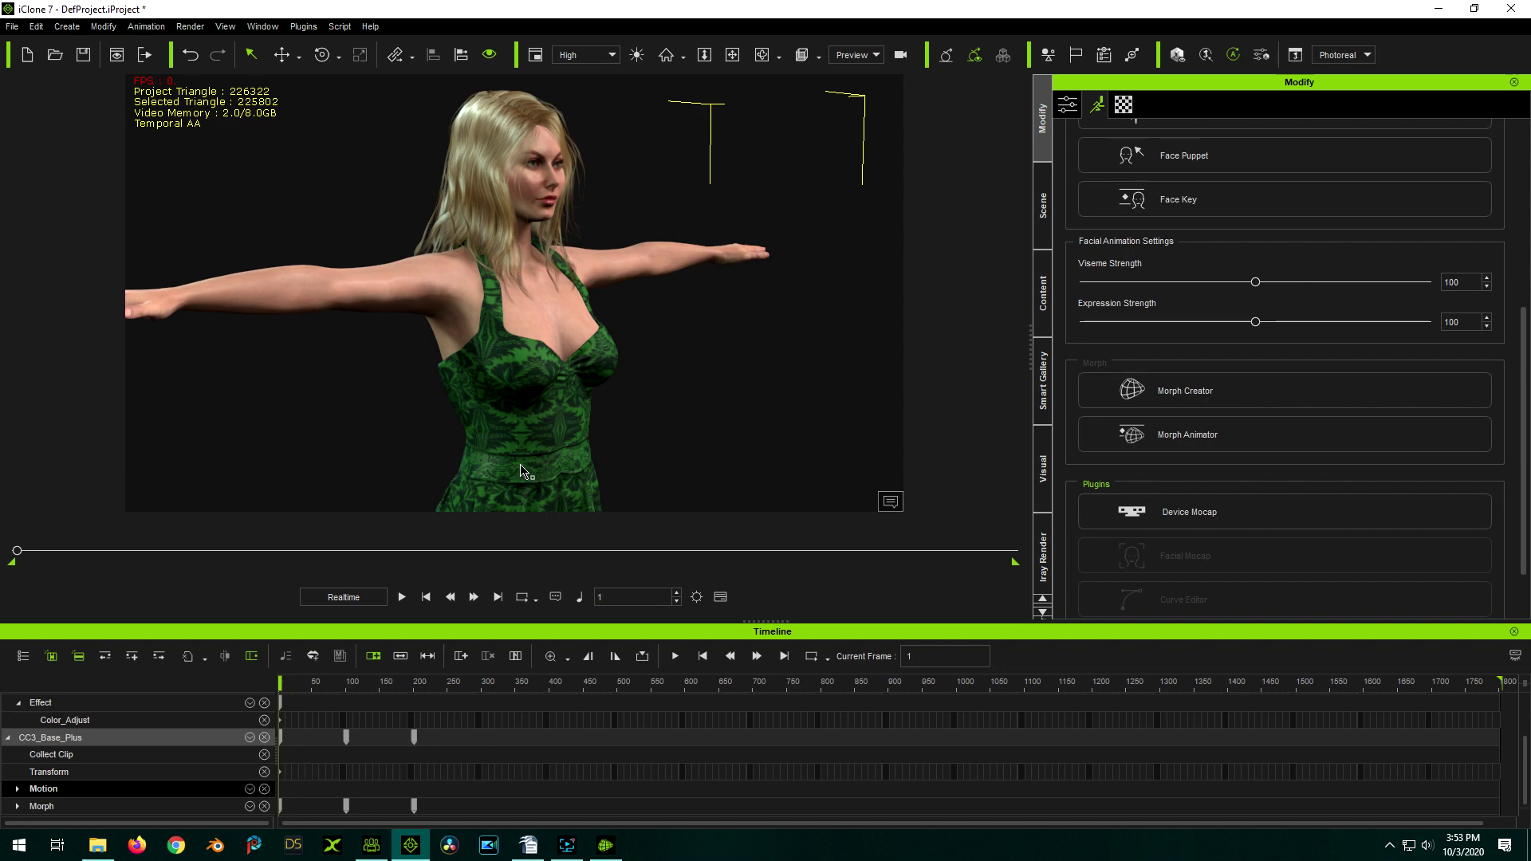
pyautogui.click(281, 807)
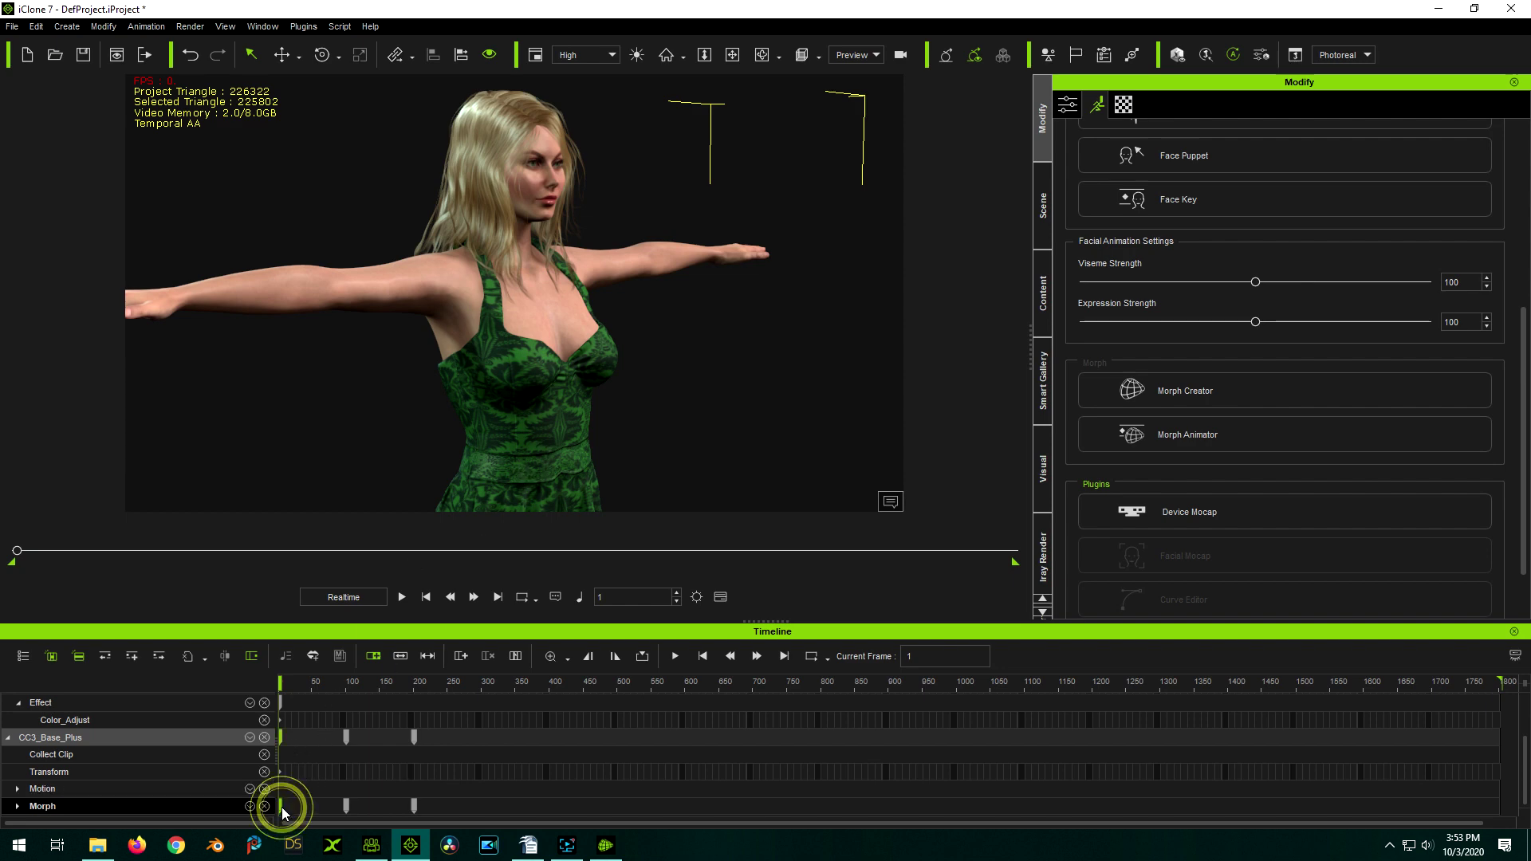
pyautogui.keyDown('ctrl'); pyautogui.click(344, 805); pyautogui.keyUp('ctrl')
pyautogui.keyDown('ctrl'); pyautogui.click(414, 807); pyautogui.keyUp('ctrl')
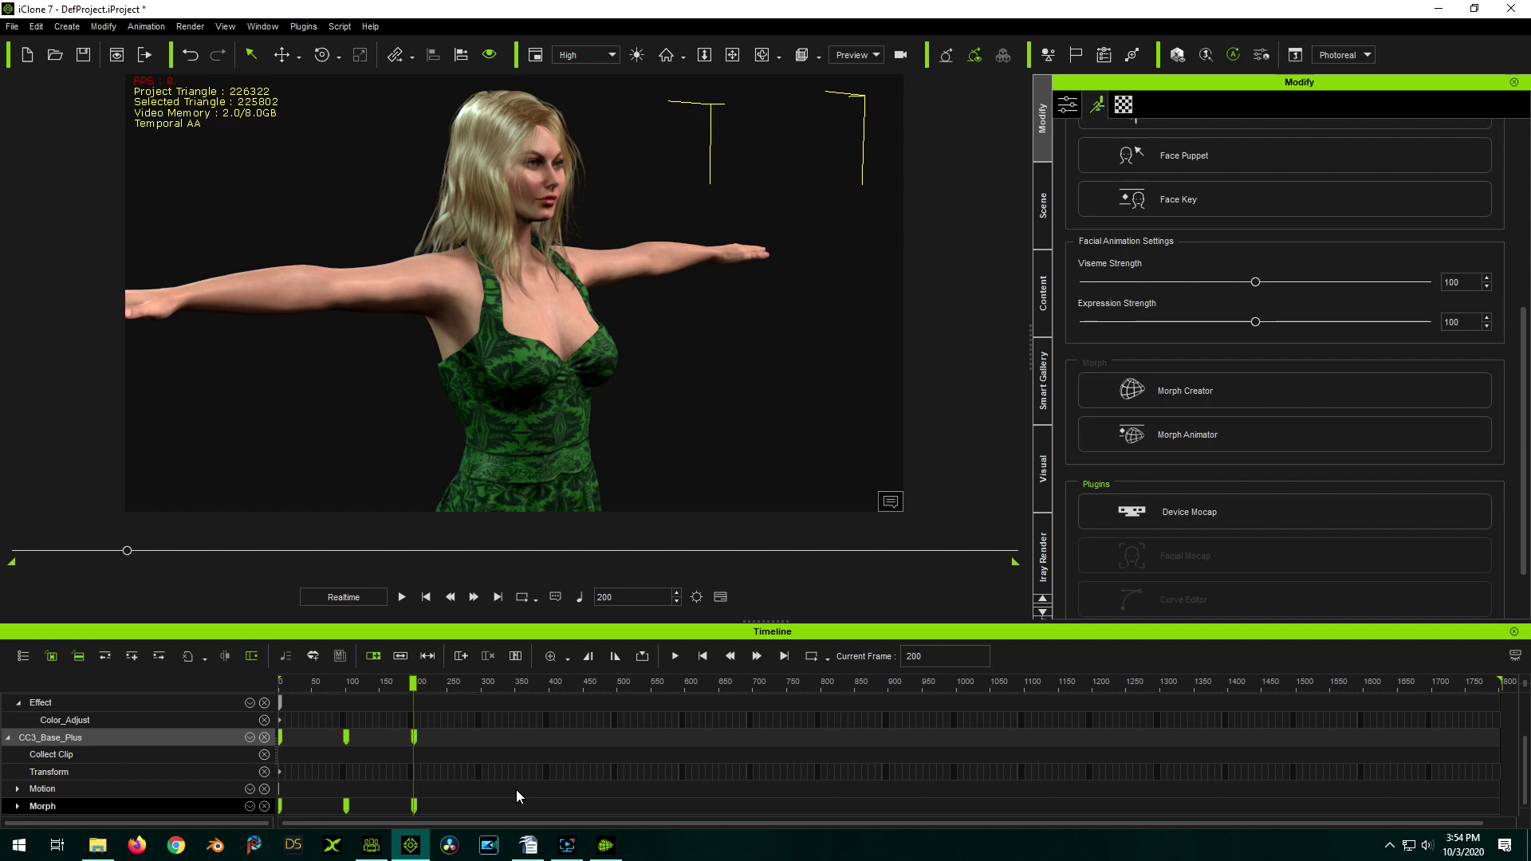
pyautogui.hotkey('ctrl', 'c')
# Step: Paste the breathing keys every 100 frames out to frame 1800, then select the PolkaDress
pyautogui.click(413, 804)
pyautogui.hotkey('ctrl', 'v')
pyautogui.click(549, 804)
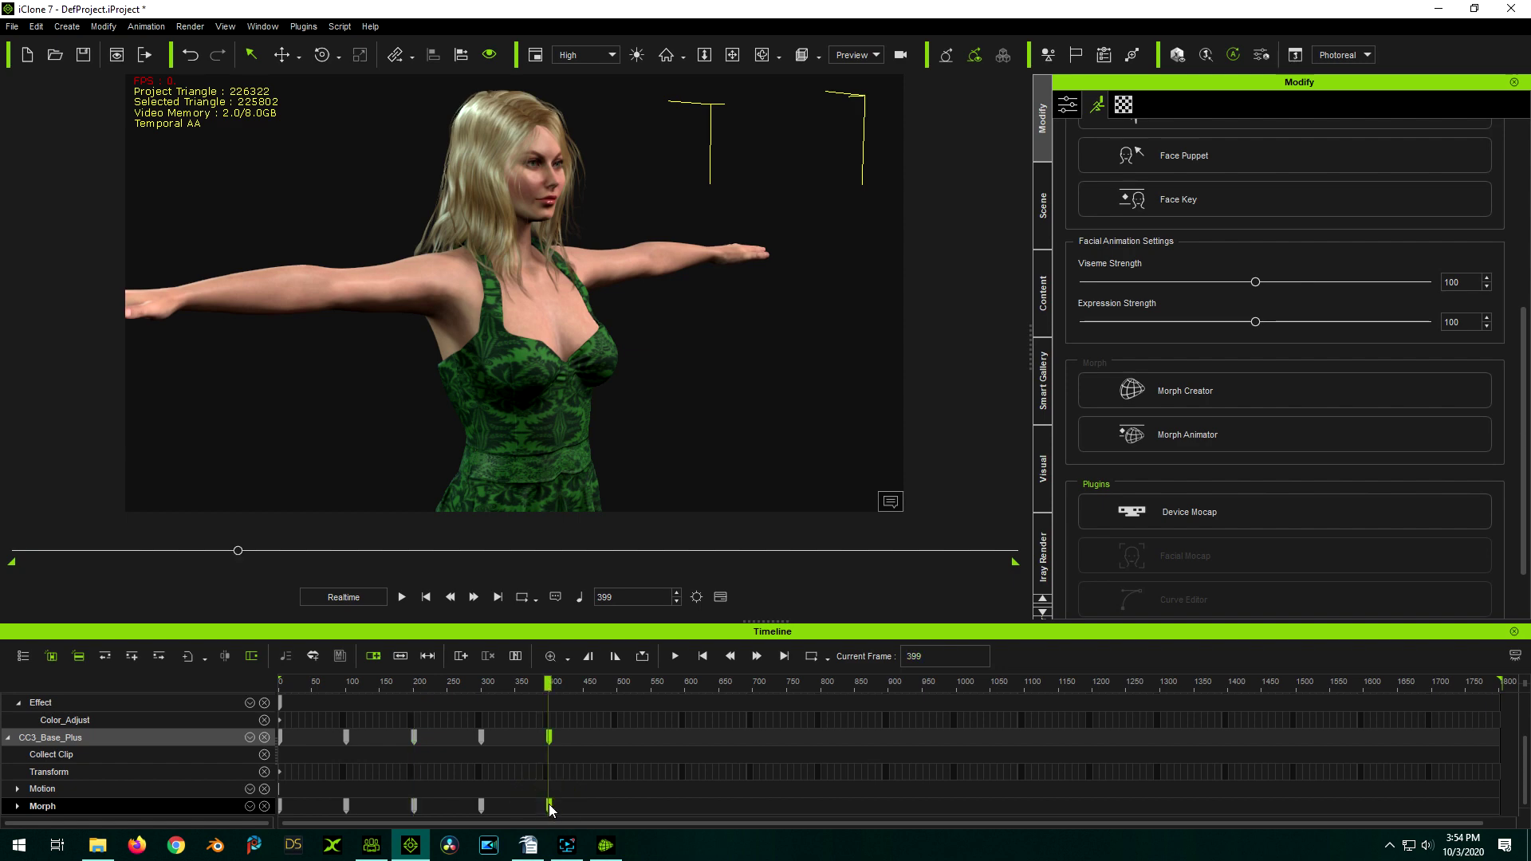
pyautogui.hotkey('ctrl', 'v')
pyautogui.click(686, 805)
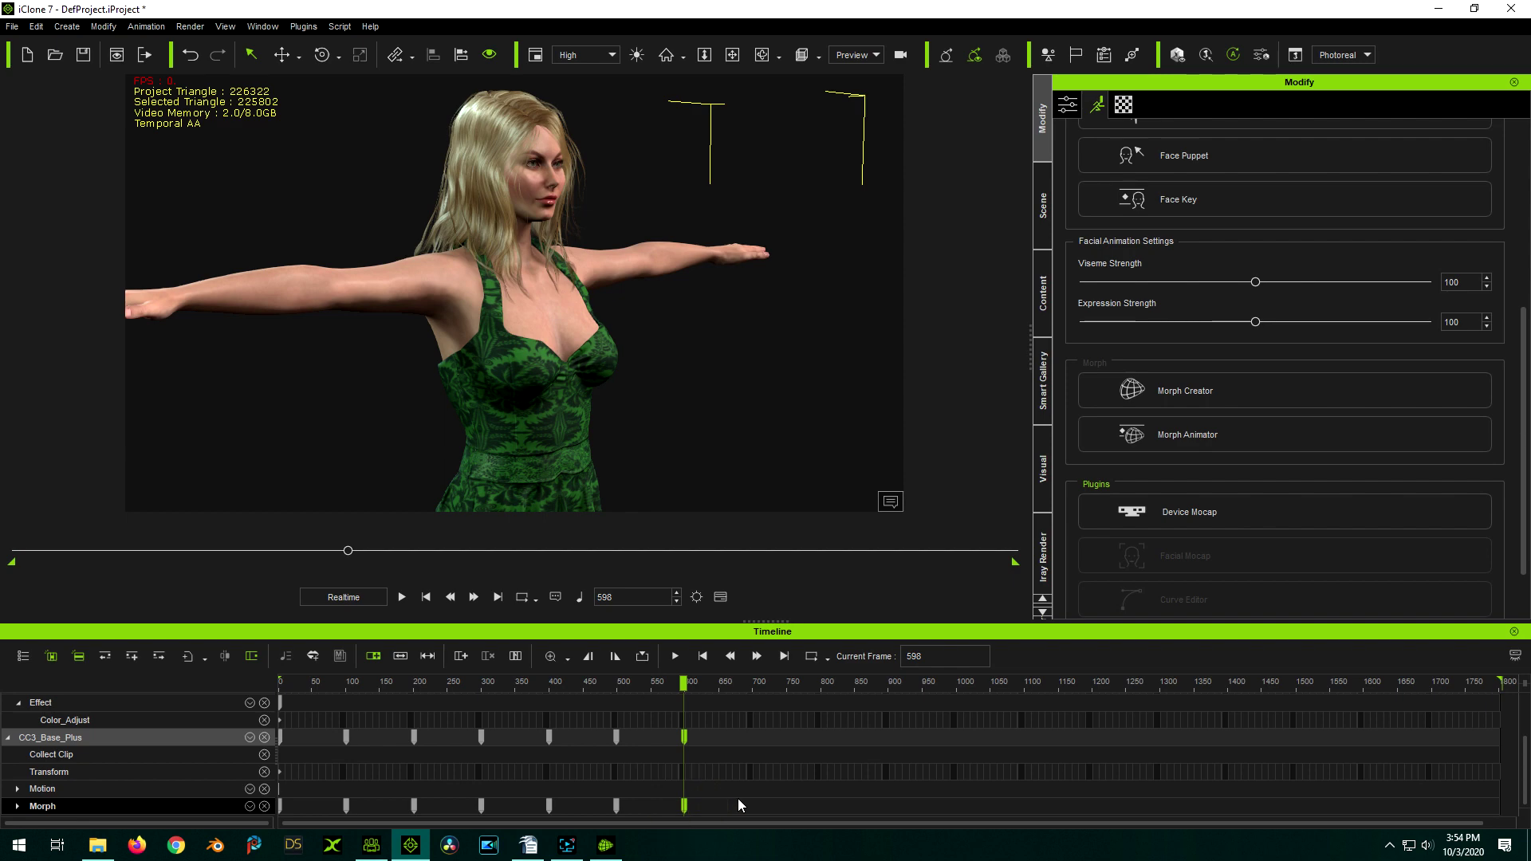
pyautogui.click(819, 805)
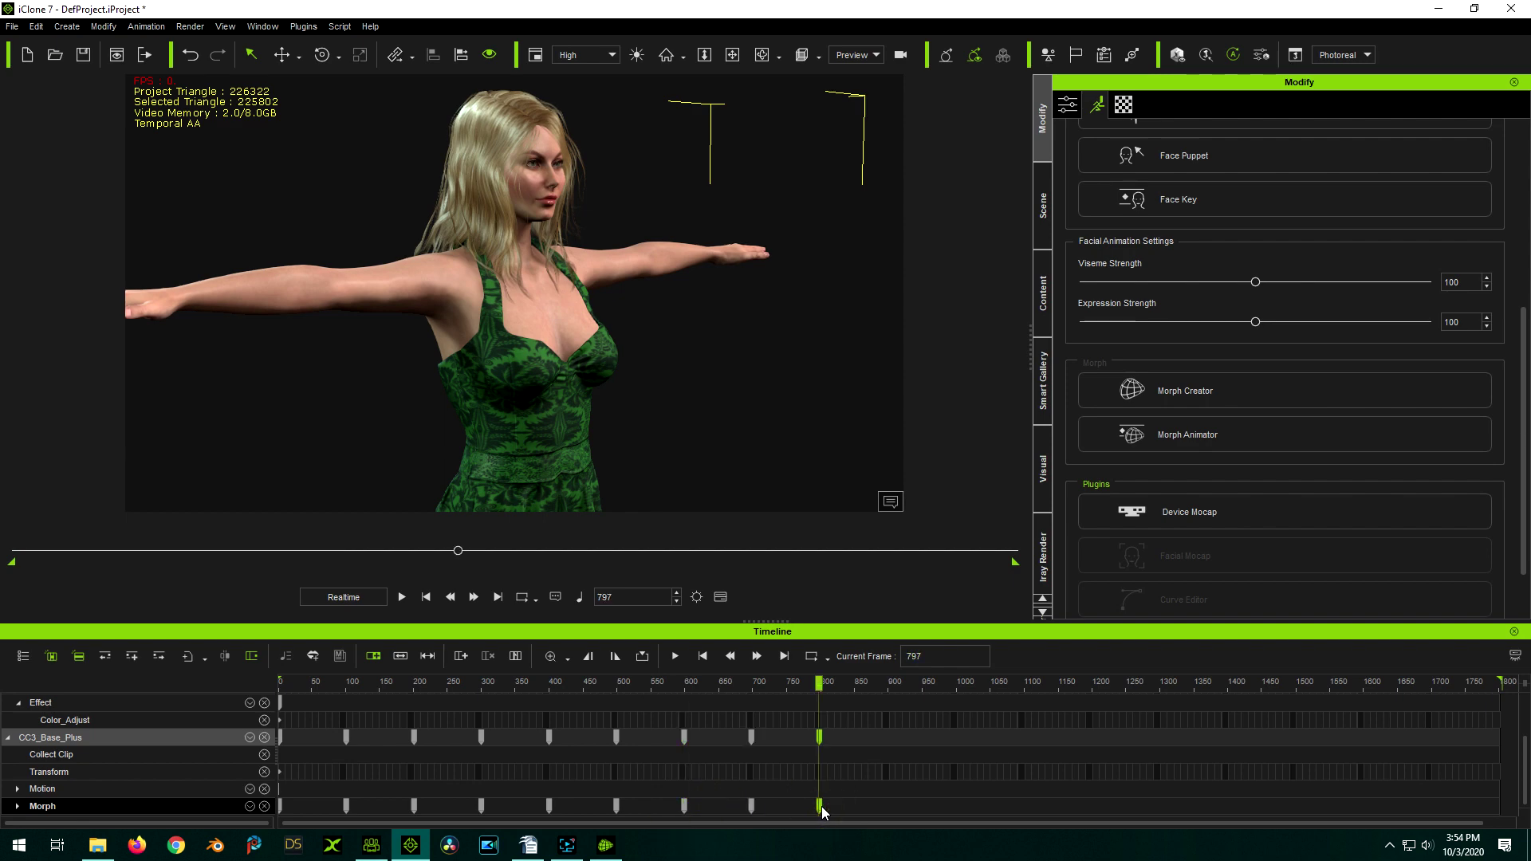
pyautogui.click(953, 805)
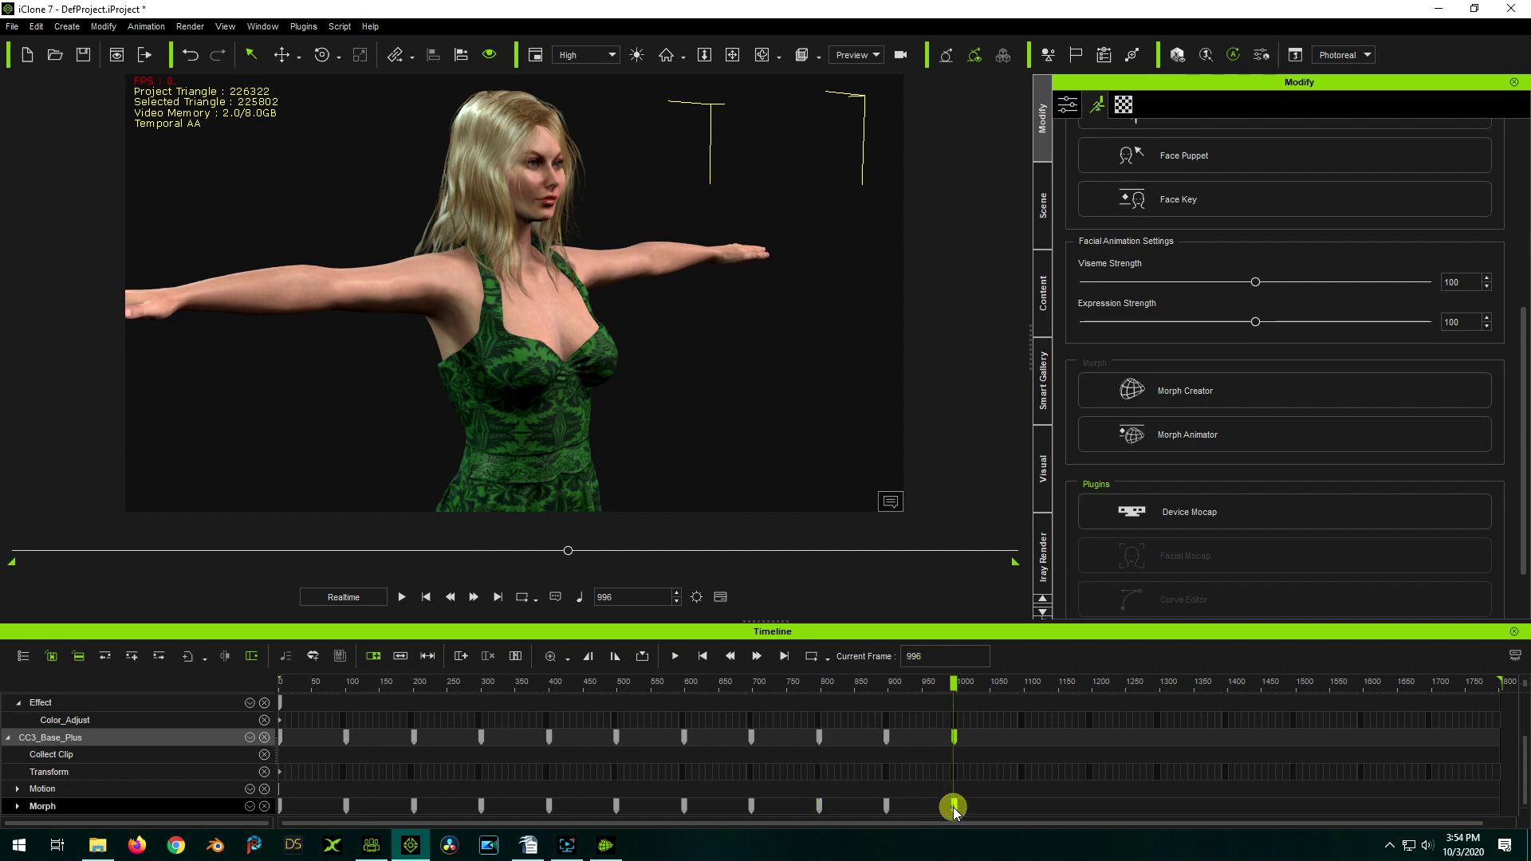
pyautogui.click(1087, 805)
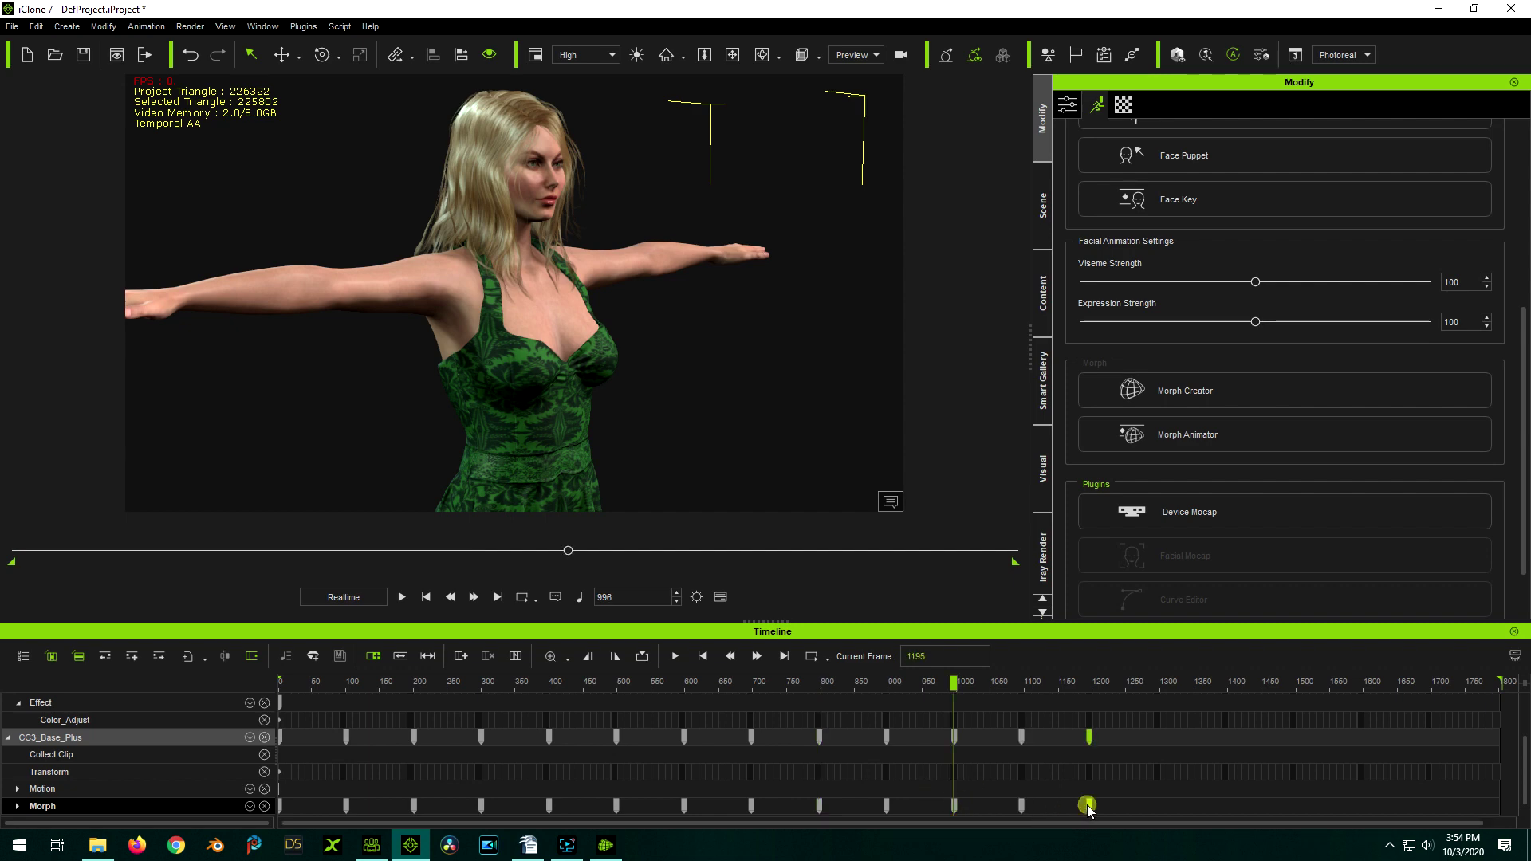
pyautogui.click(1225, 806)
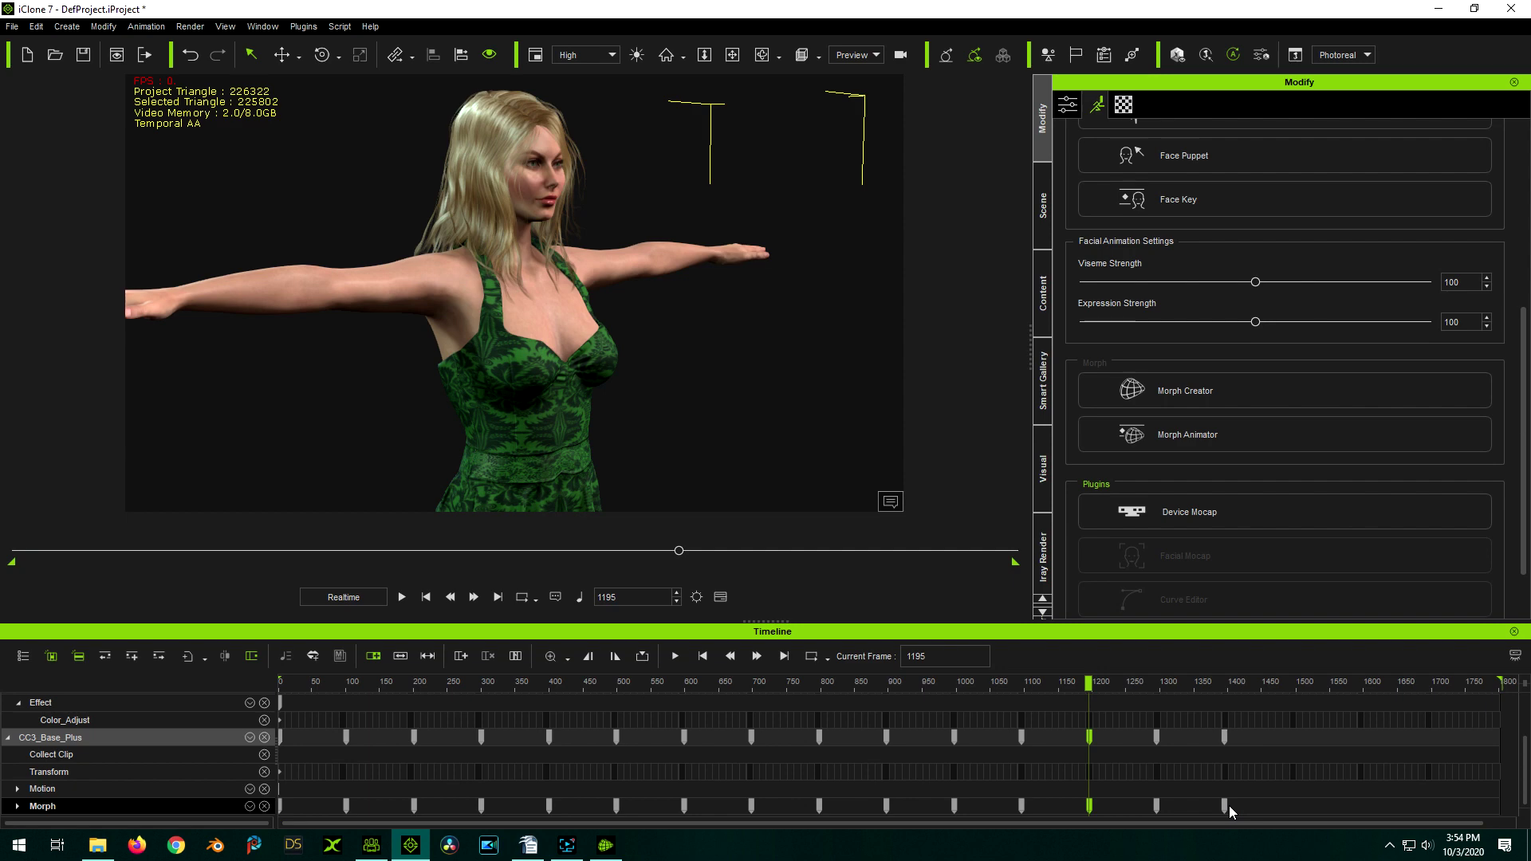
pyautogui.click(1224, 806)
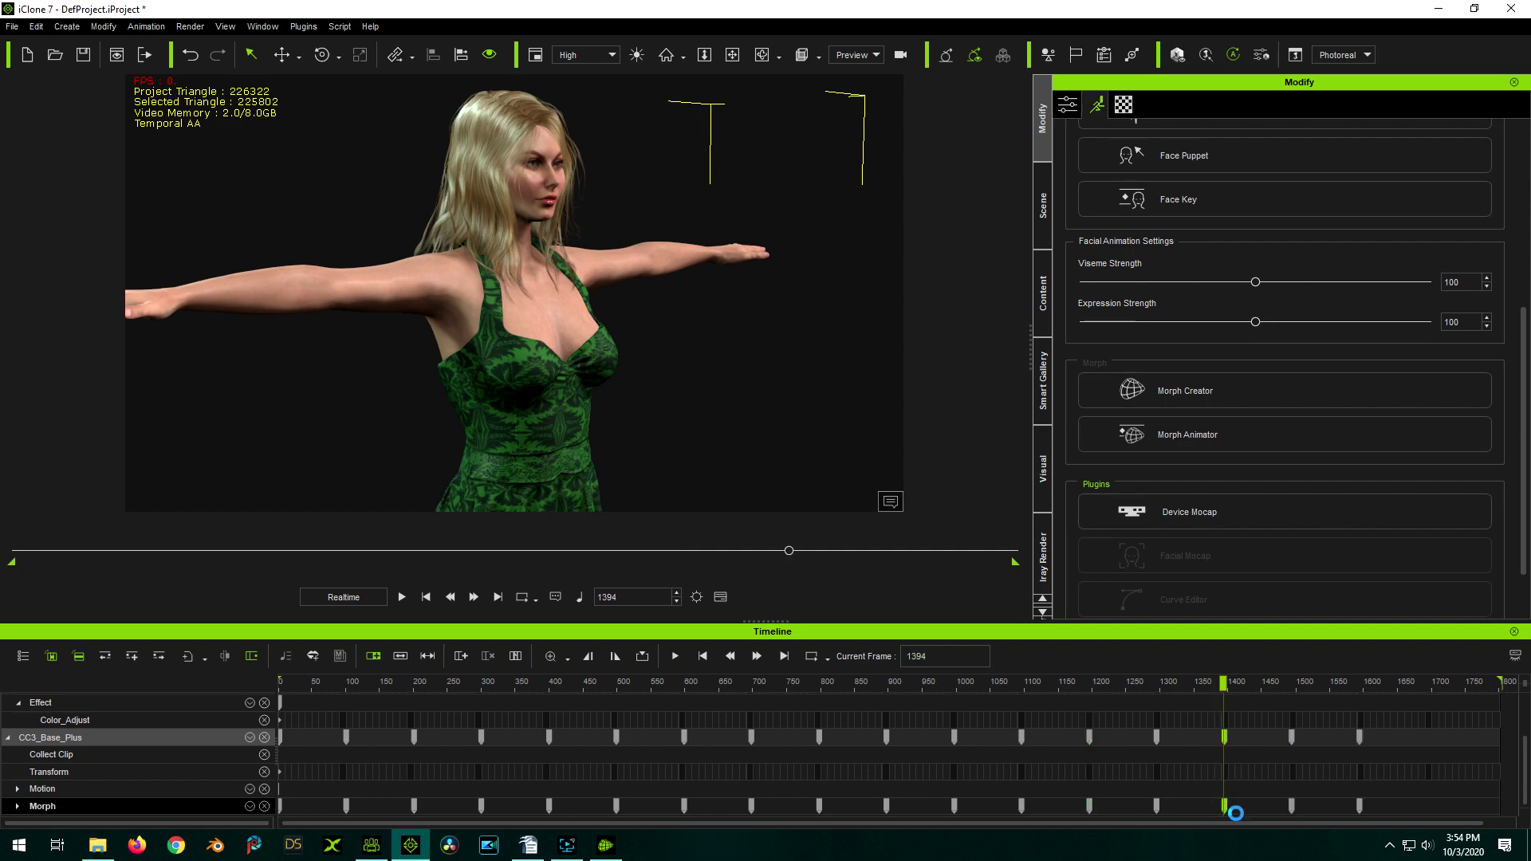
pyautogui.click(1359, 806)
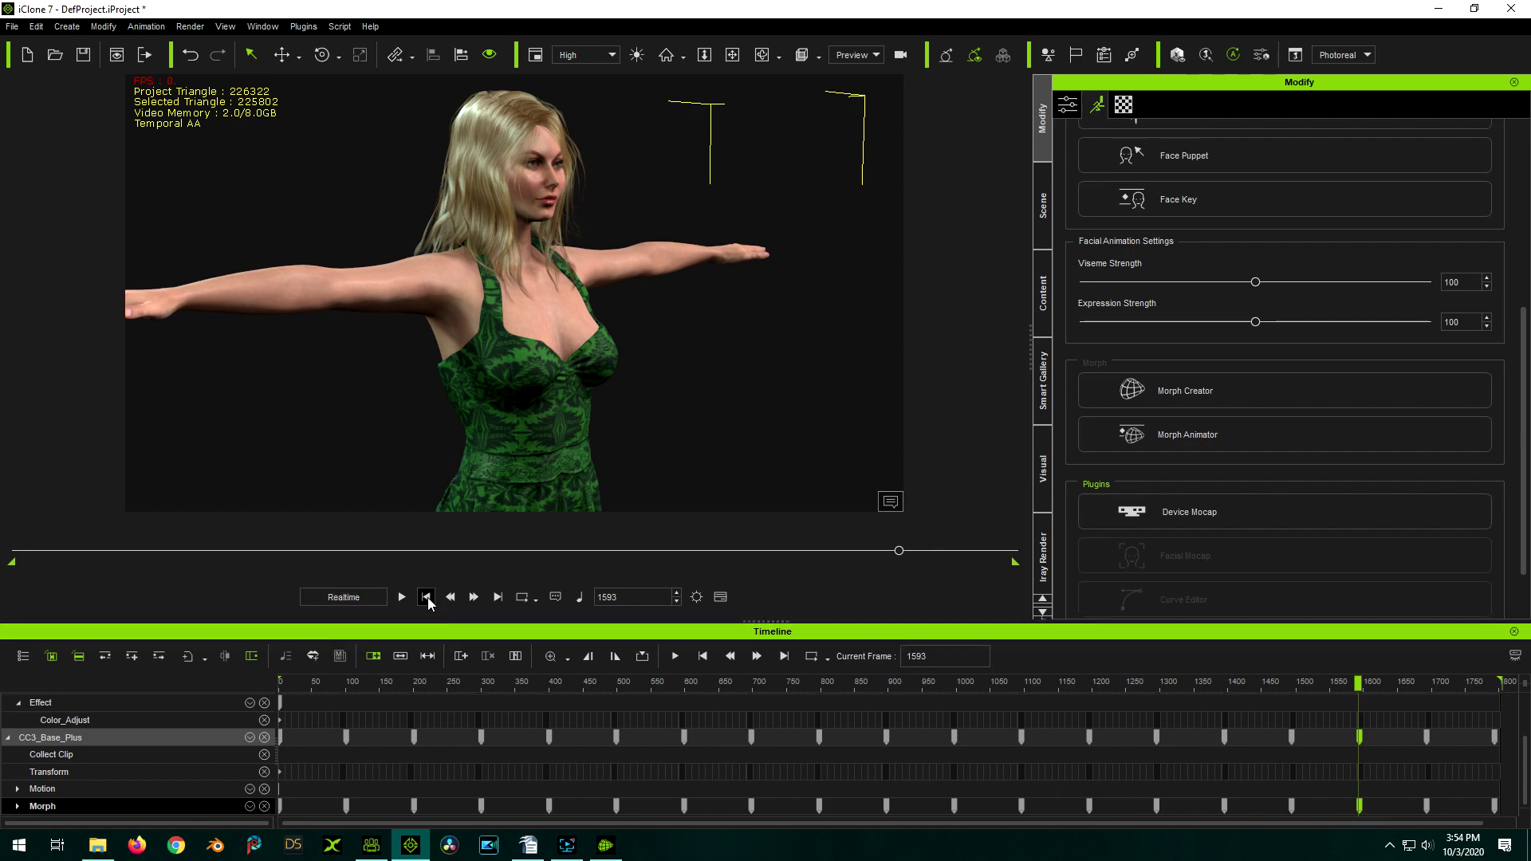
pyautogui.click(546, 410)
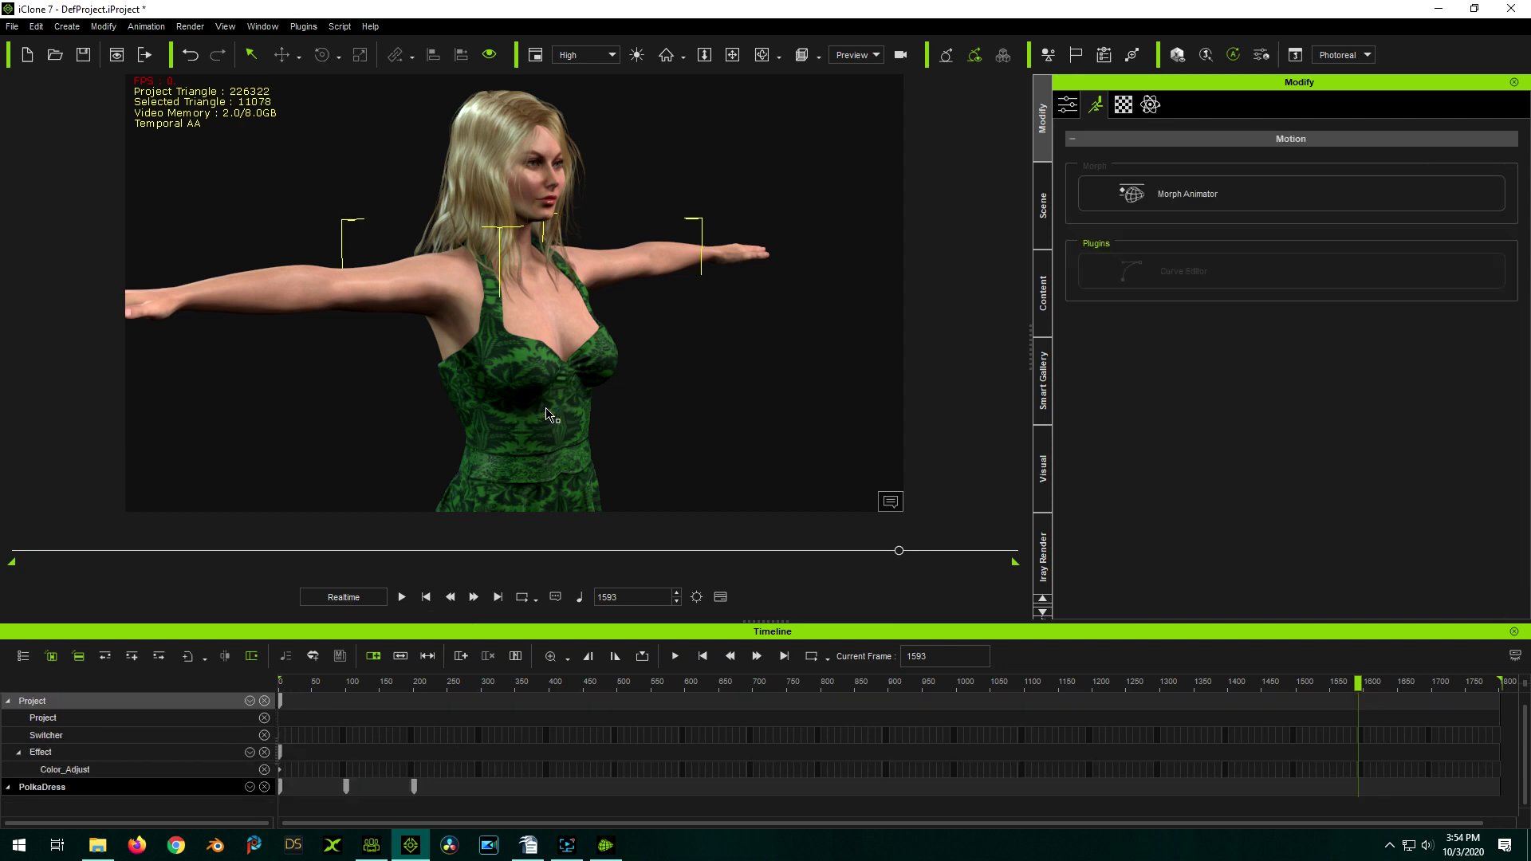
# Step: Display the PolkaDress's Morph track in the timeline
pyautogui.click(280, 788)
pyautogui.click(347, 787)
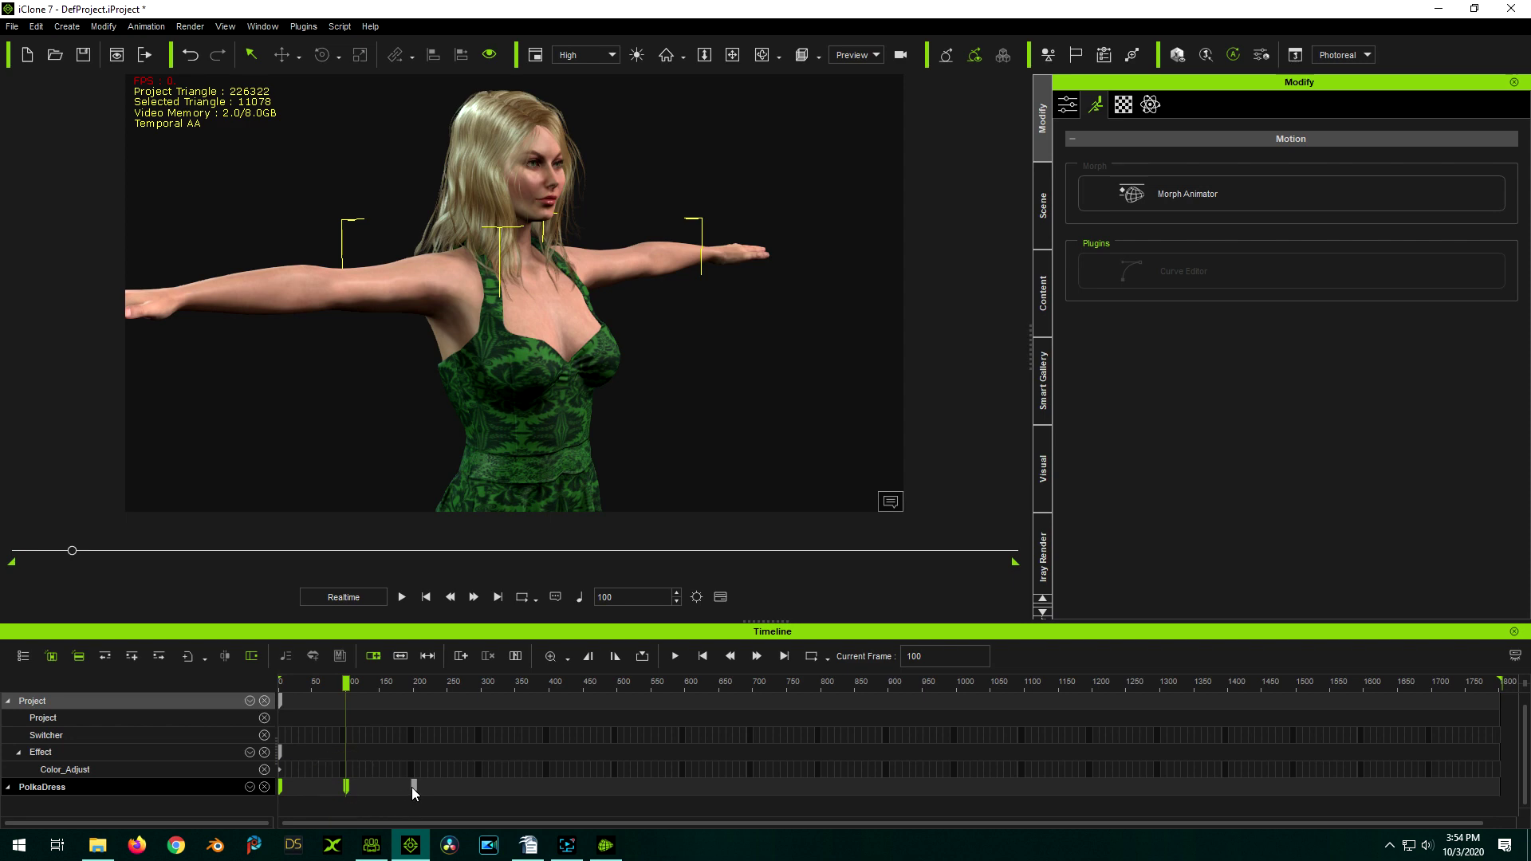
pyautogui.click(414, 787)
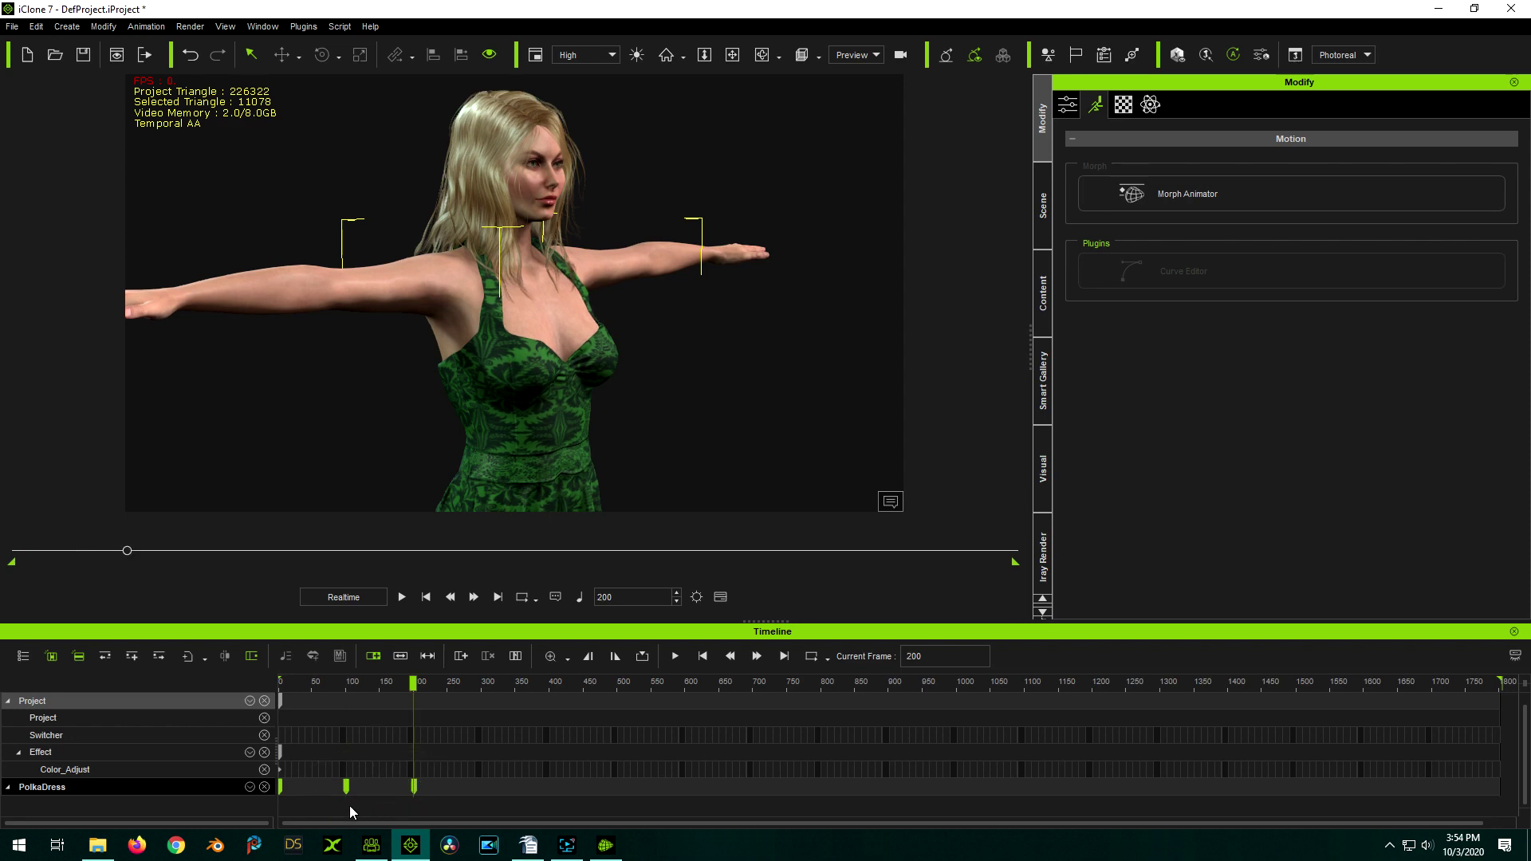
pyautogui.click(385, 807)
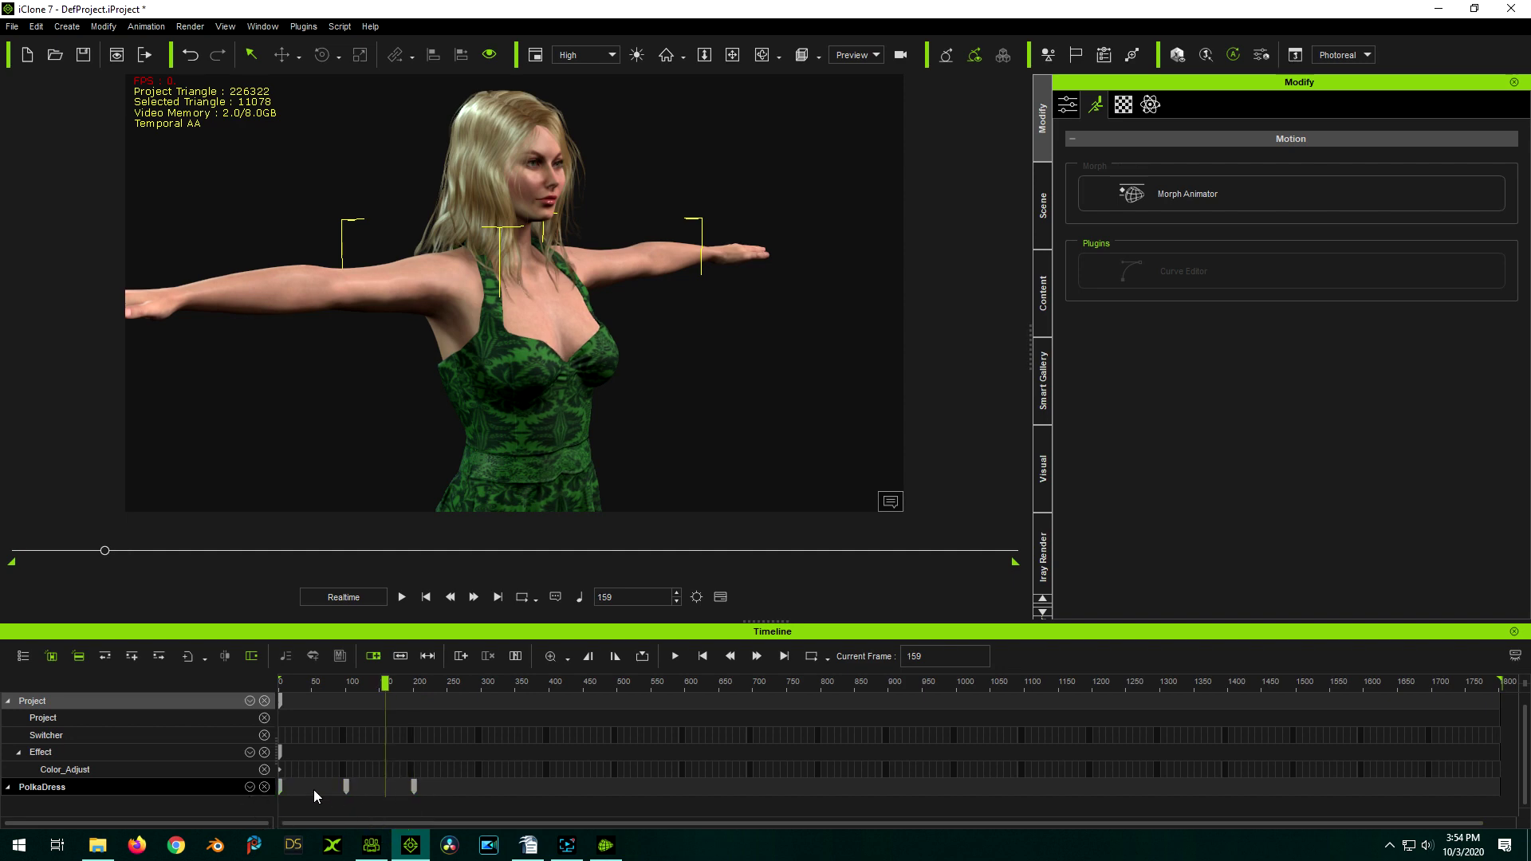
pyautogui.click(250, 786)
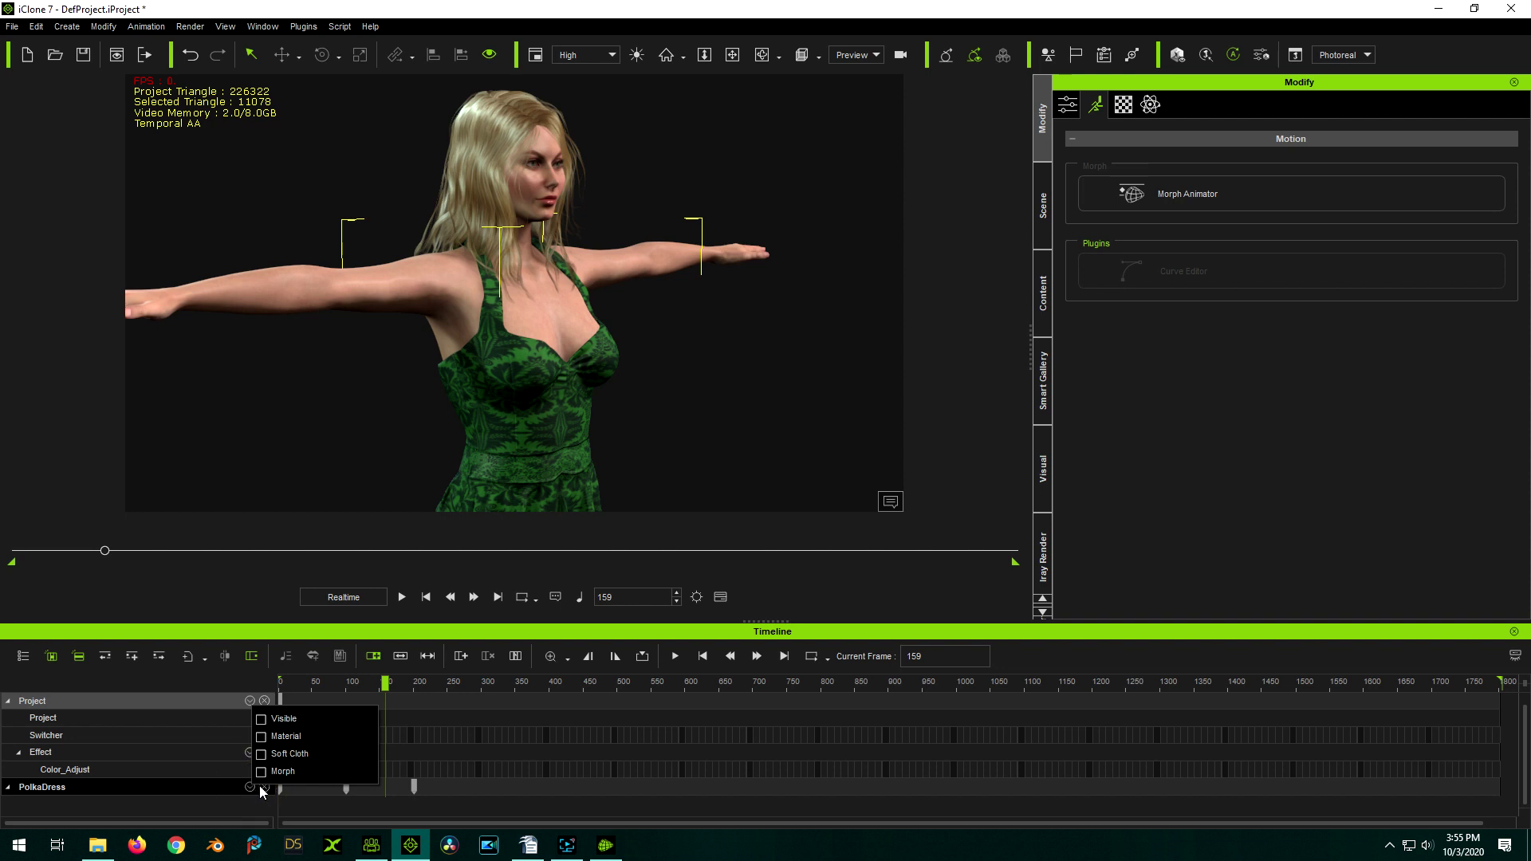
pyautogui.click(260, 771)
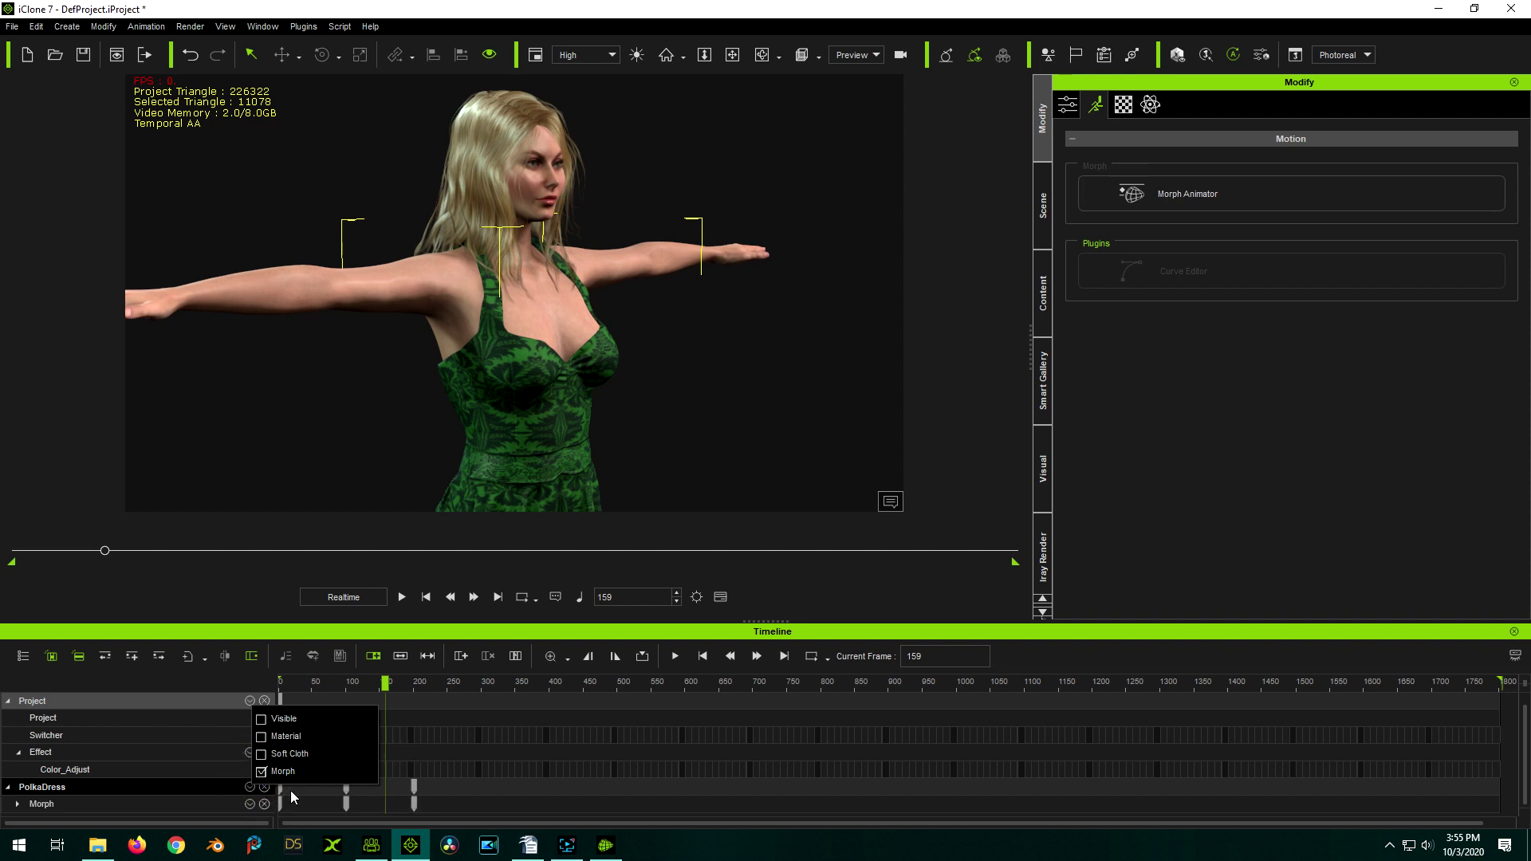
# Step: Select the dress Morph keys at frames 1, 100 and 200 and copy them along the timeline
pyautogui.click(280, 802)
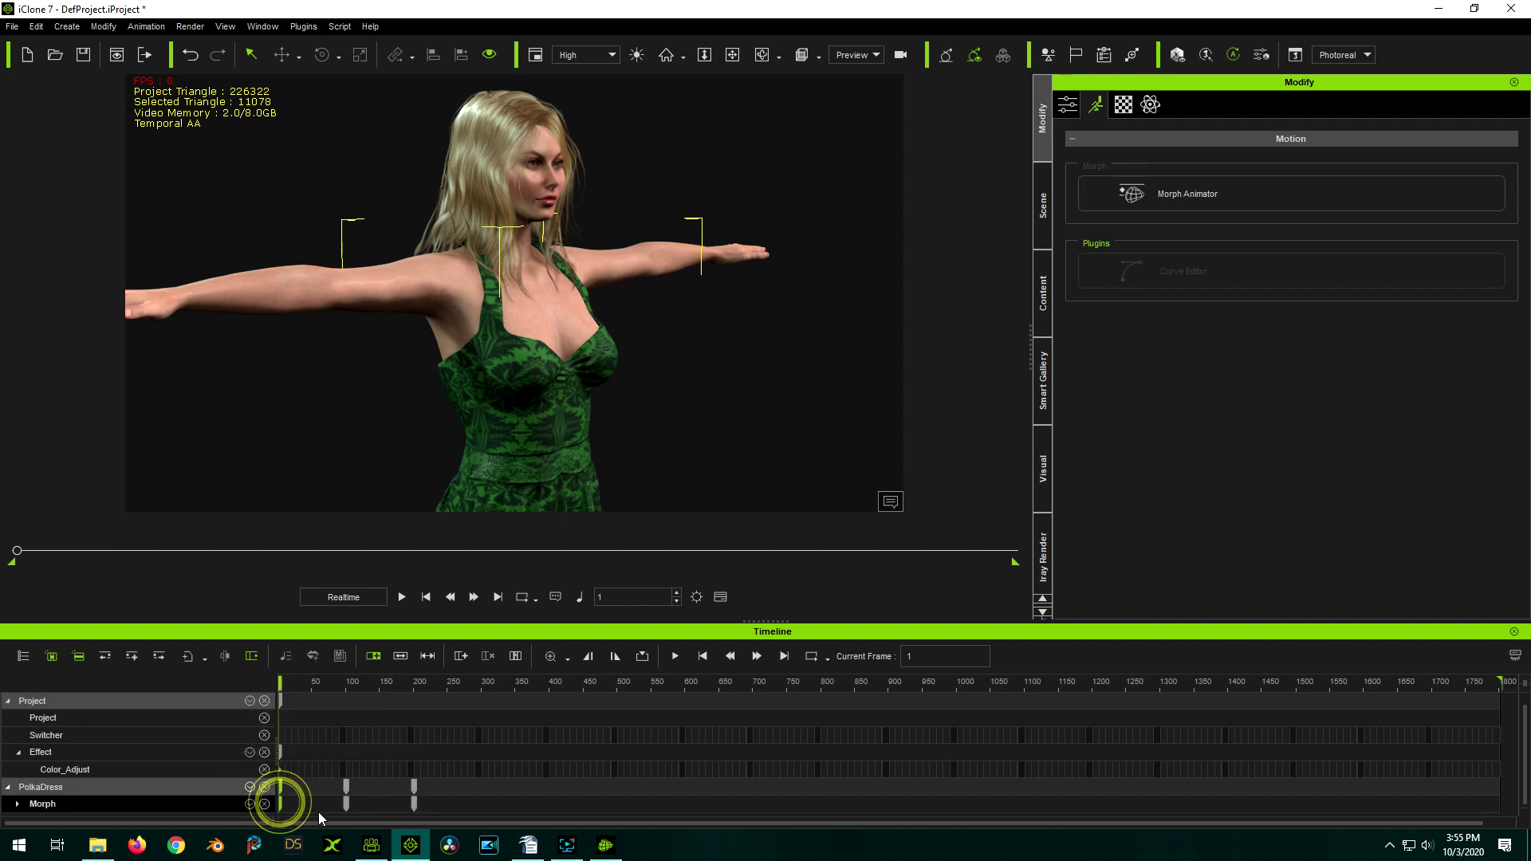
pyautogui.click(344, 807)
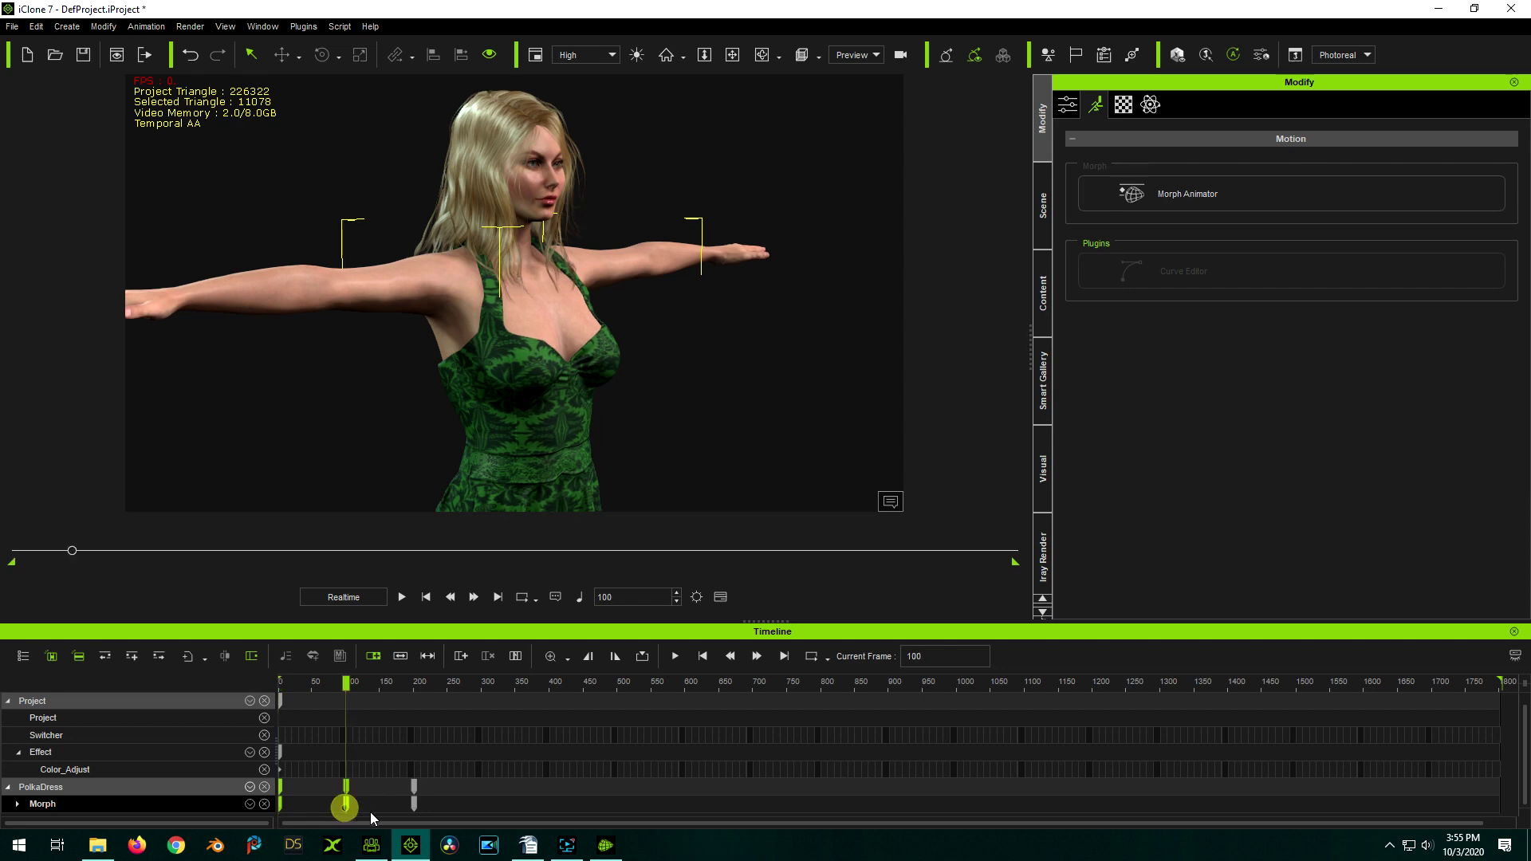
pyautogui.click(414, 806)
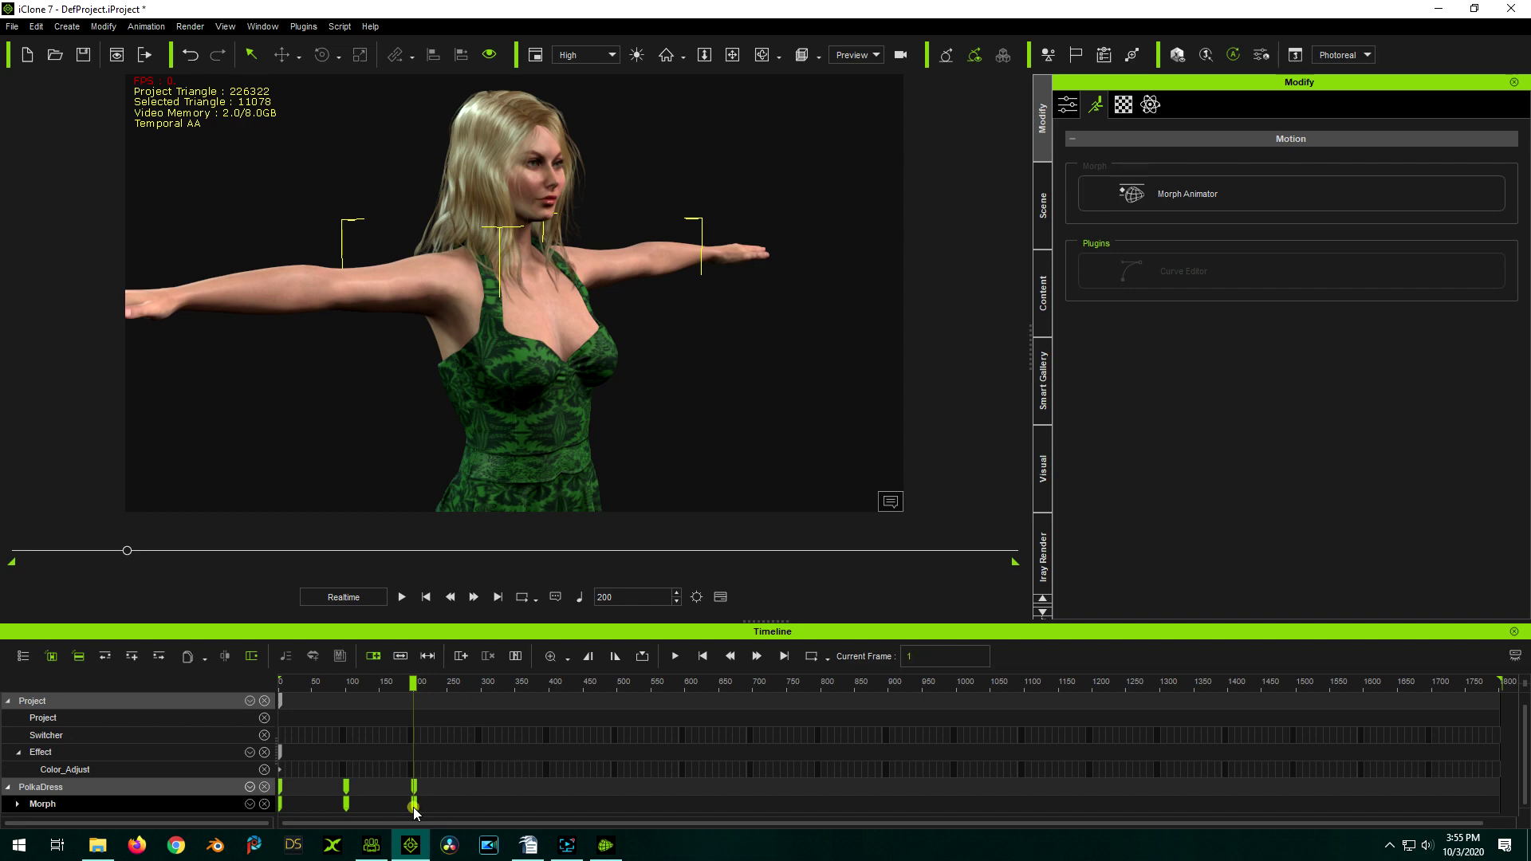
pyautogui.keyDown('ctrl'); pyautogui.moveTo(414, 806); pyautogui.dragTo(1358, 818); pyautogui.keyUp('ctrl')
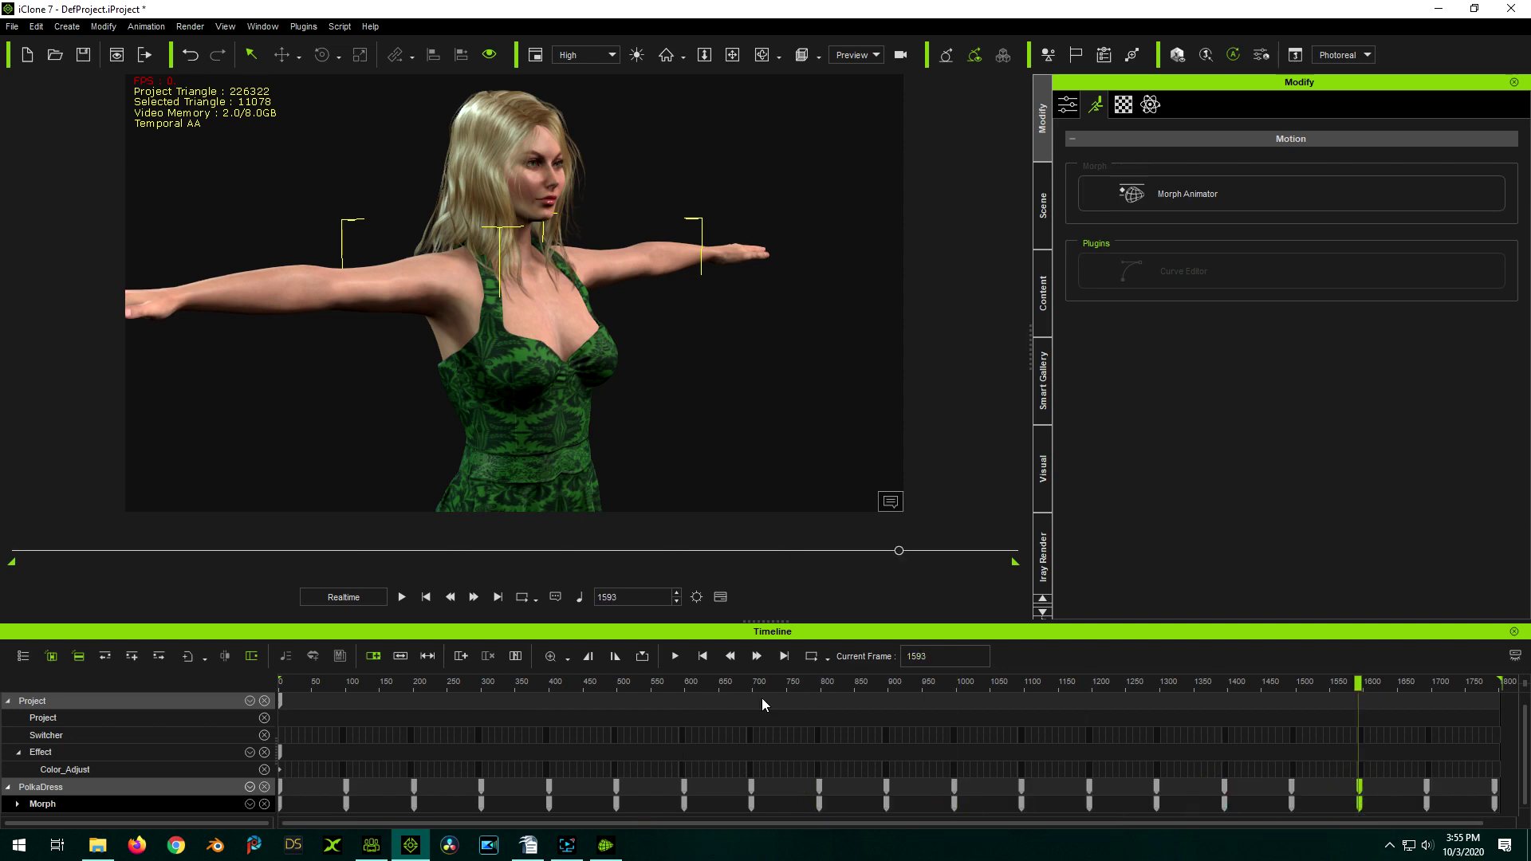
# Step: Rewind to frame 1, hide the timeline and deselect the dress
pyautogui.click(426, 596)
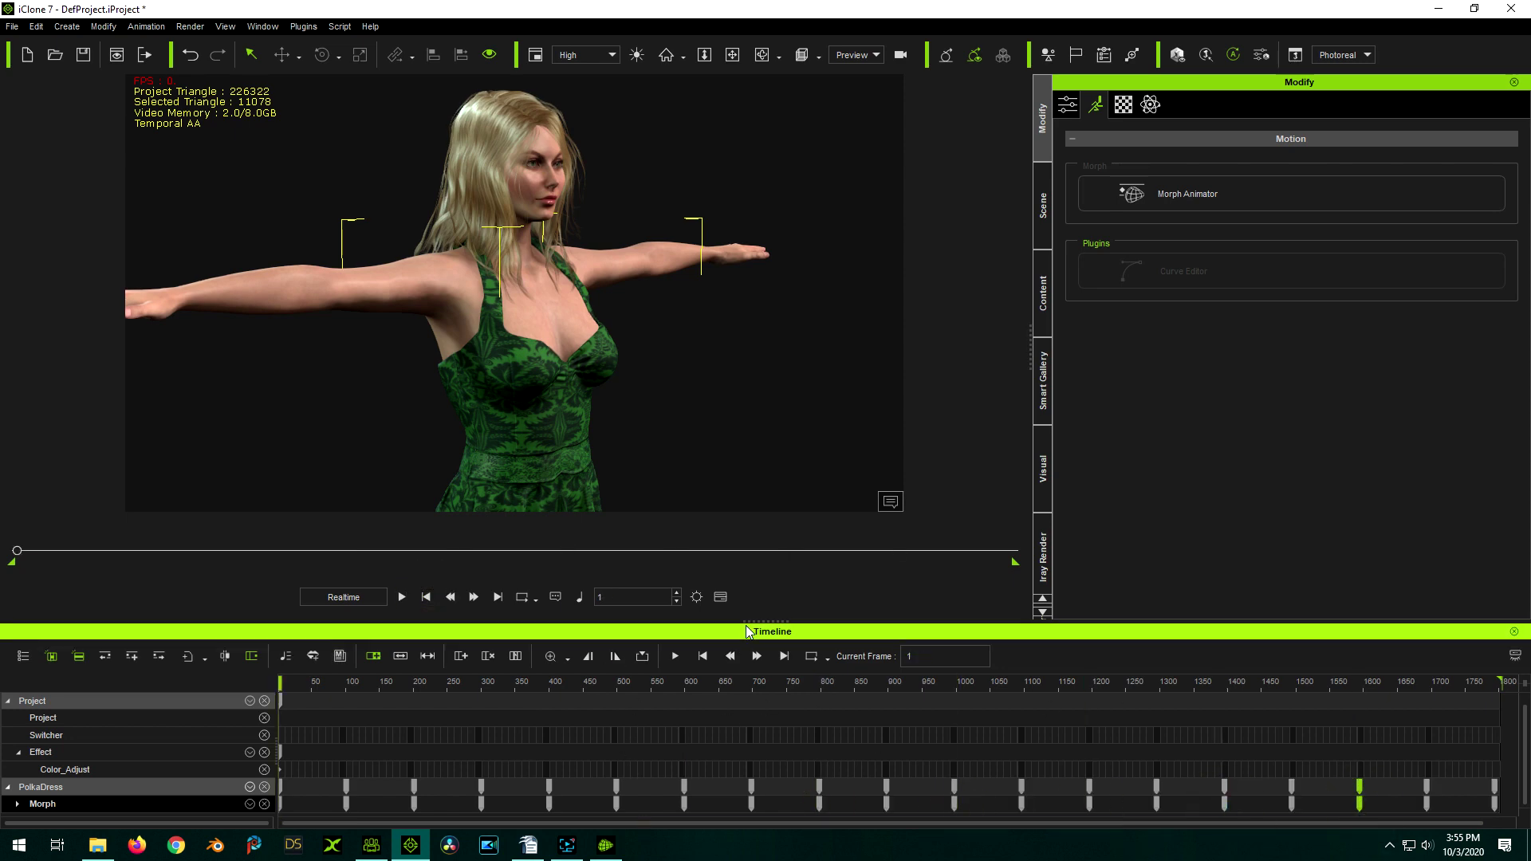
pyautogui.click(720, 596)
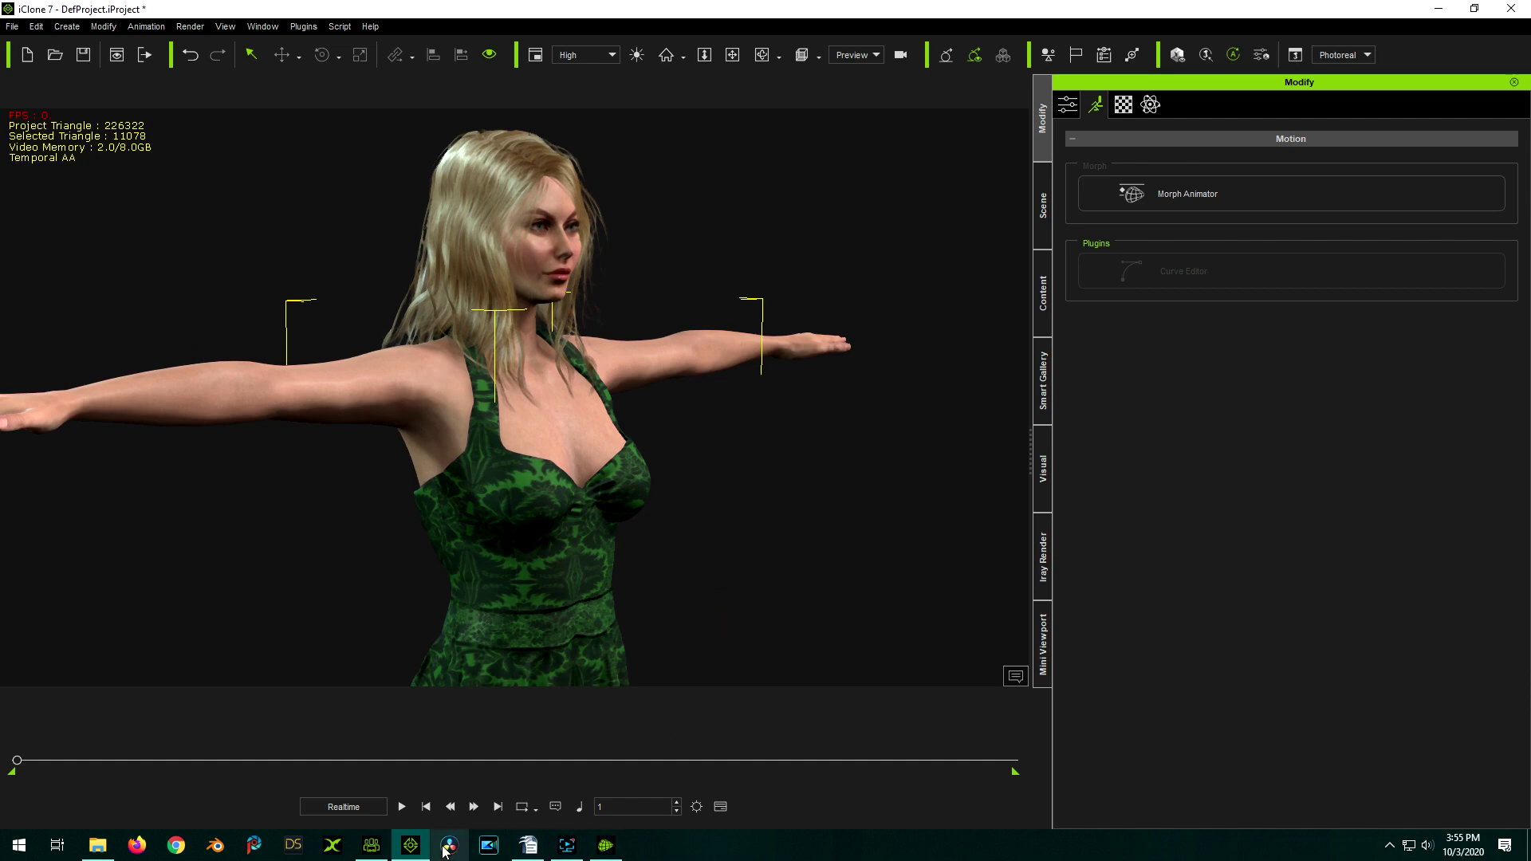
pyautogui.click(832, 558)
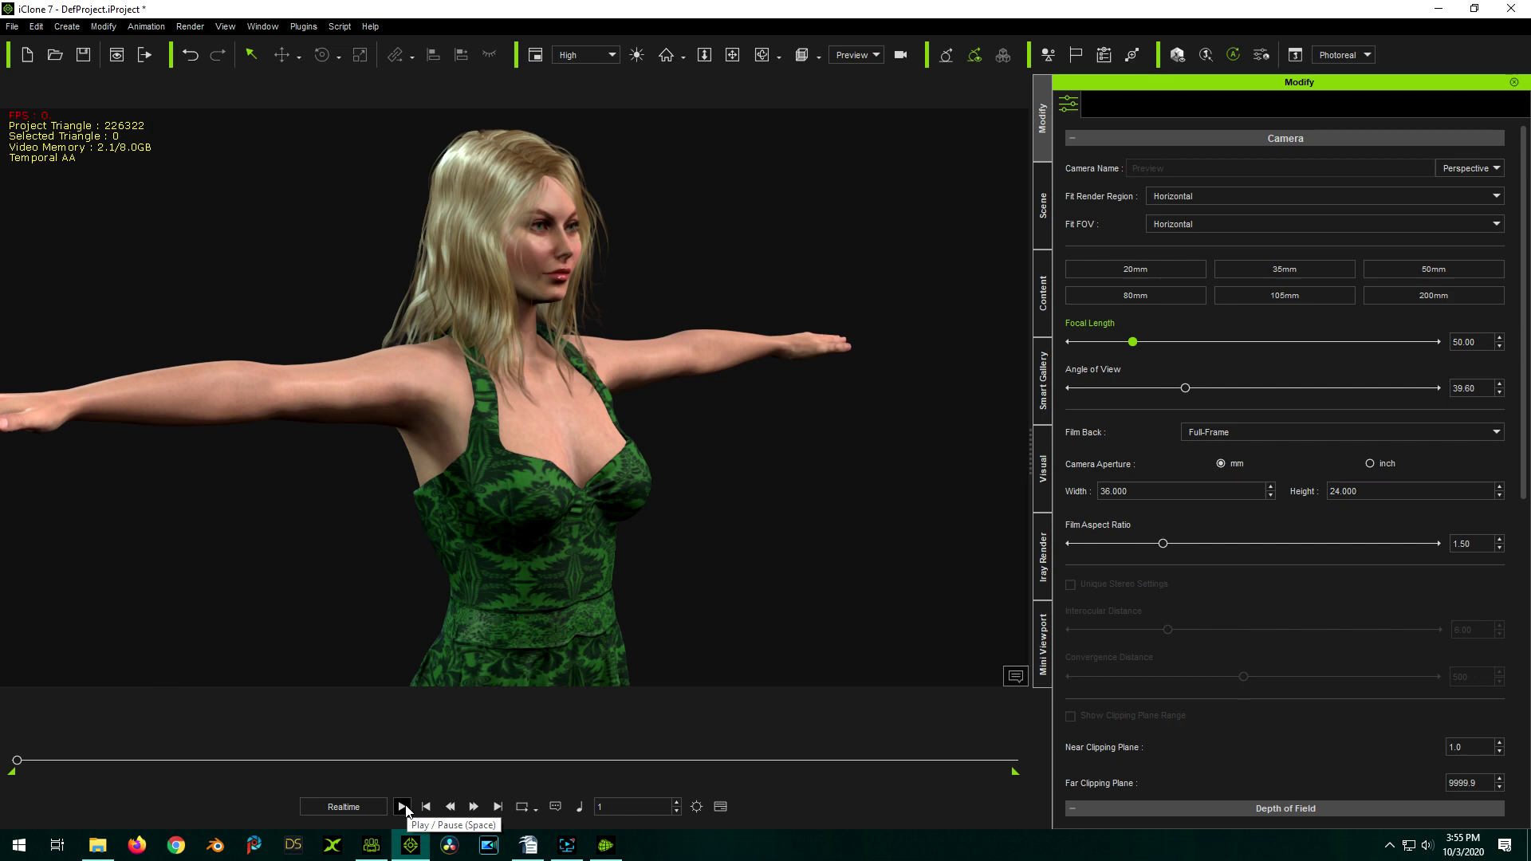
# Step: Play and pause the breathing animation, rewind to frame 1, and show the timeline tracks
pyautogui.click(402, 806)
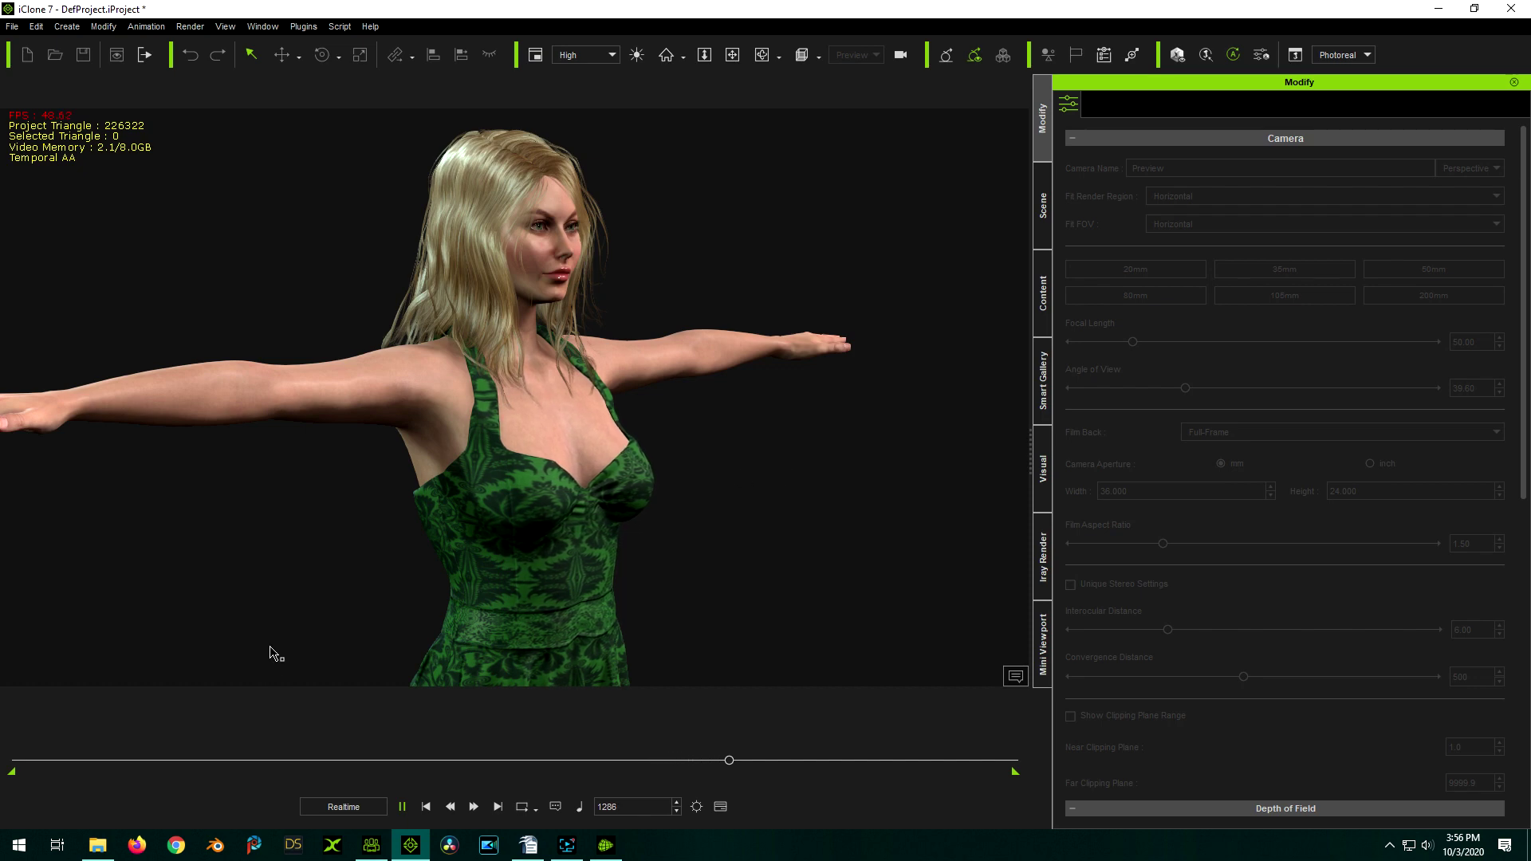
pyautogui.click(402, 807)
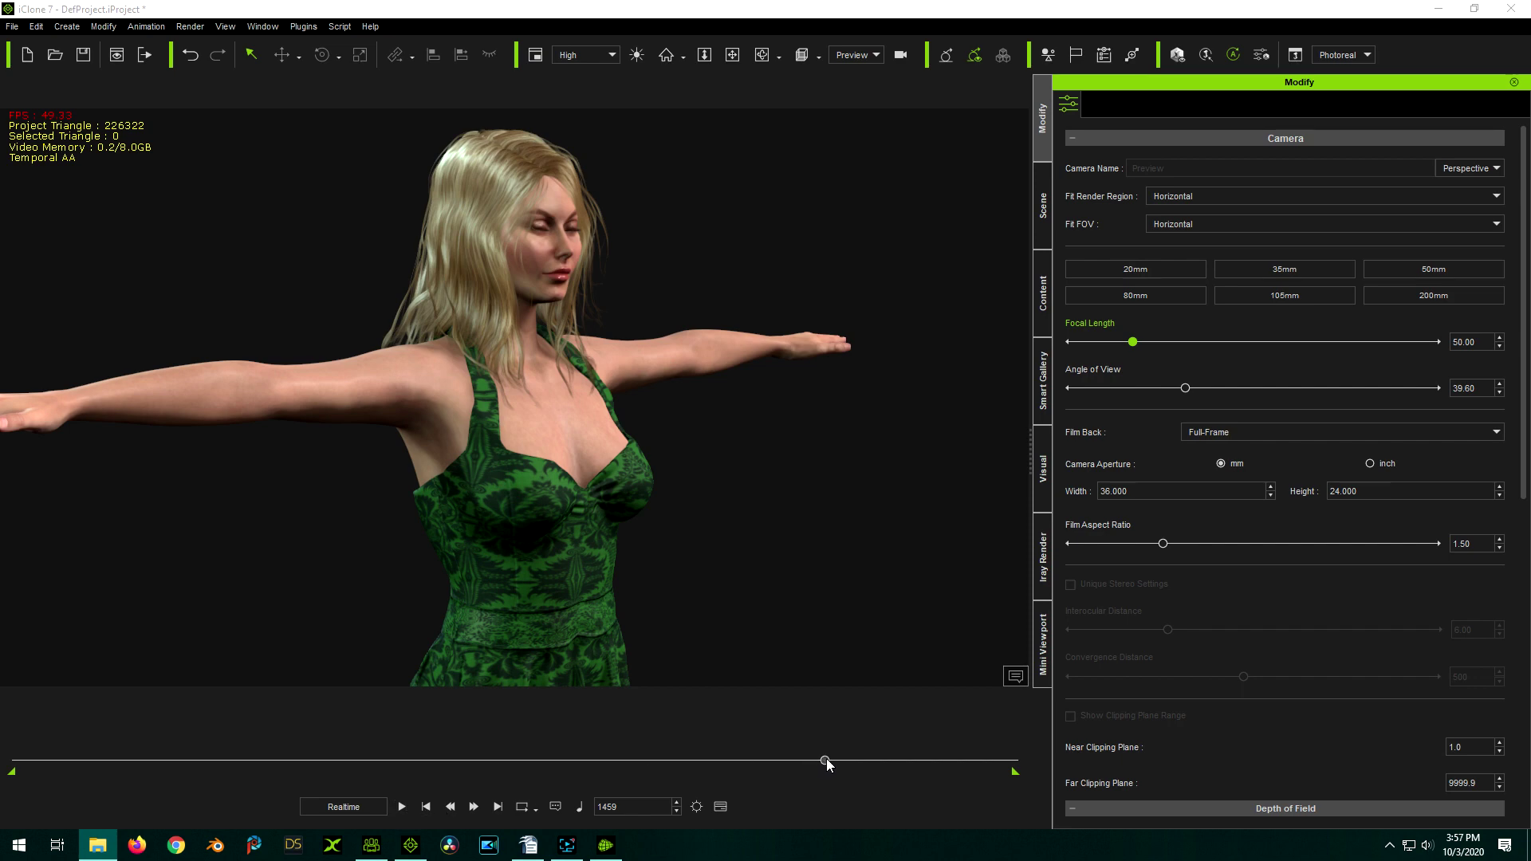
pyautogui.moveTo(827, 764); pyautogui.dragTo(16, 763)
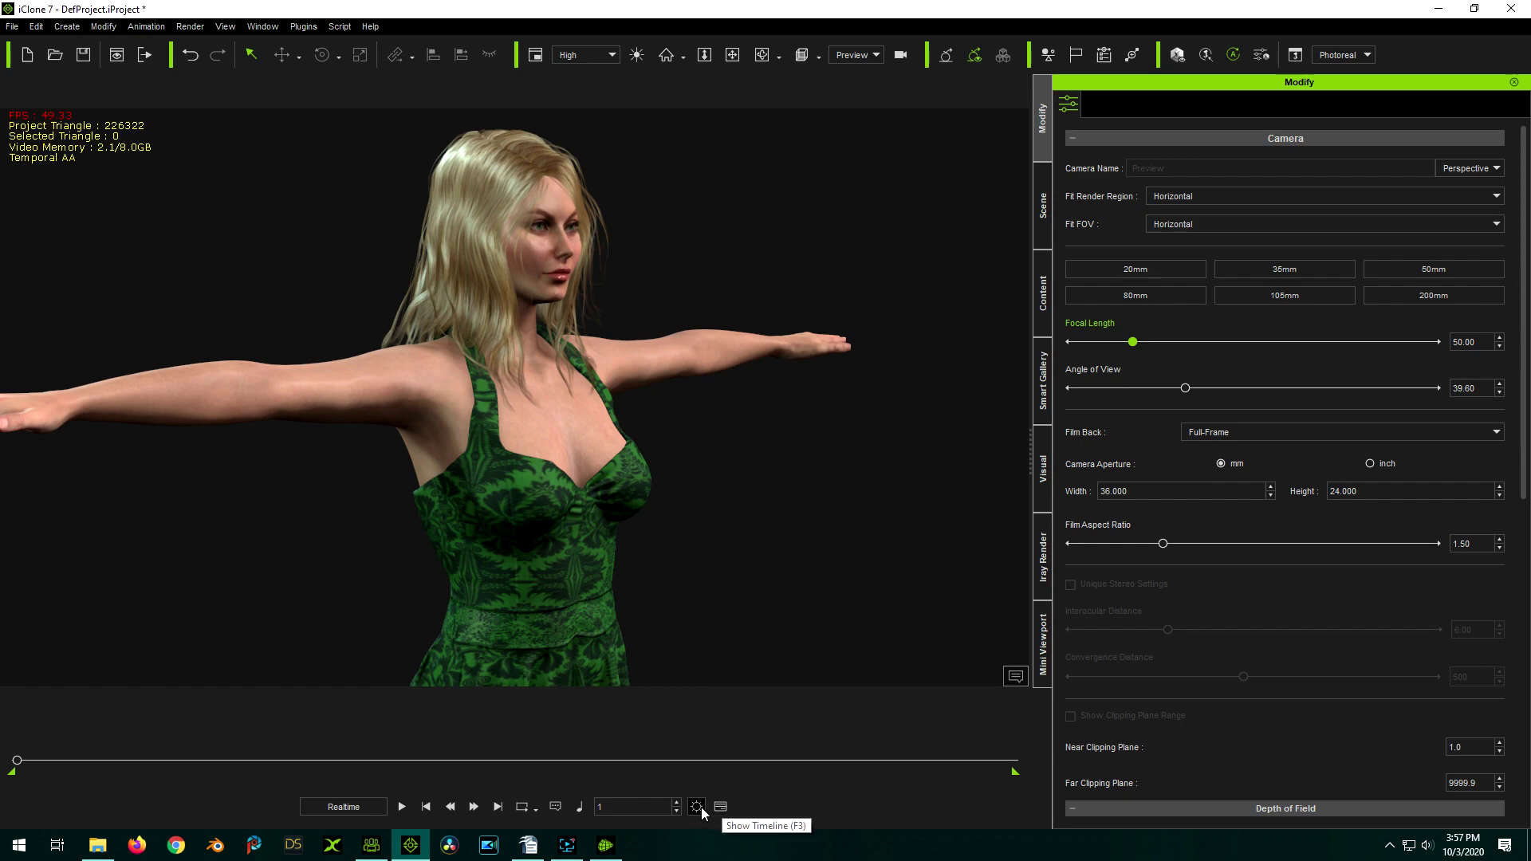
pyautogui.click(722, 808)
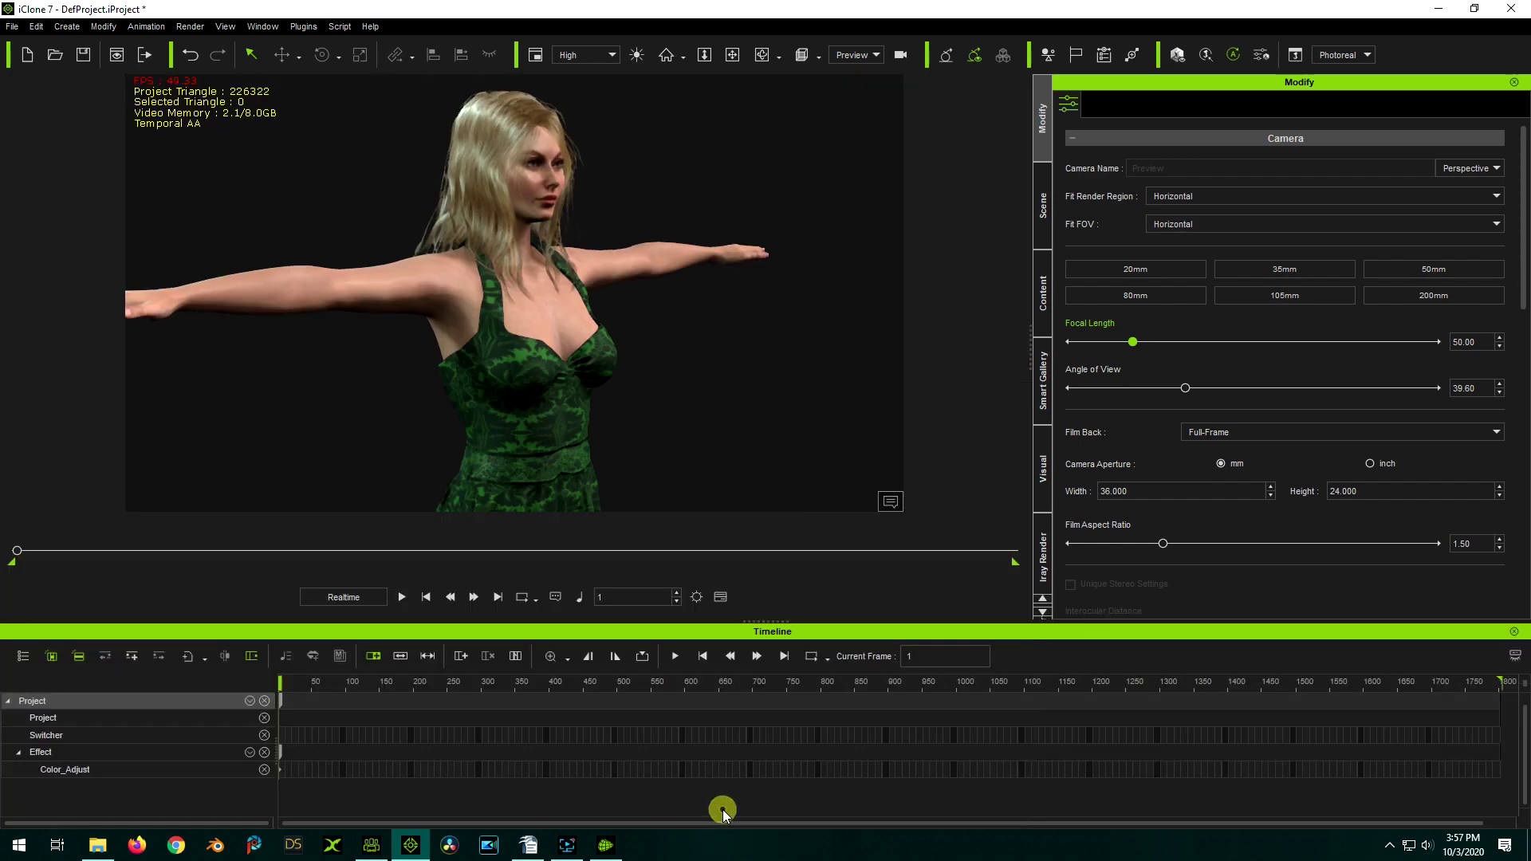
# Step: At frame 300, set a motion-layer key on the character's raised arms via the shoulder IK
pyautogui.doubleClick(634, 596)
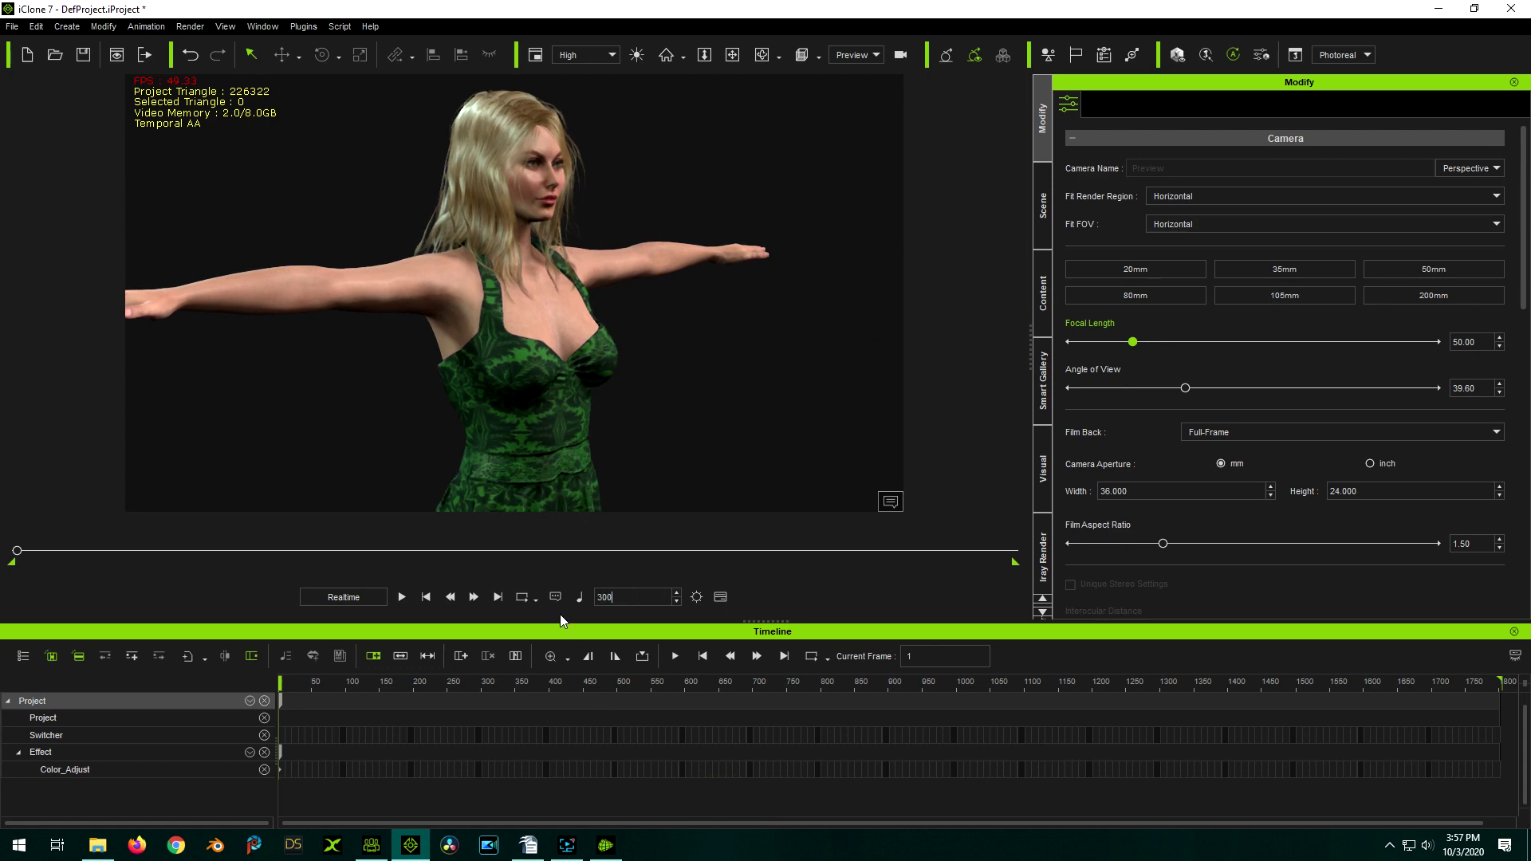
pyautogui.press('Return')
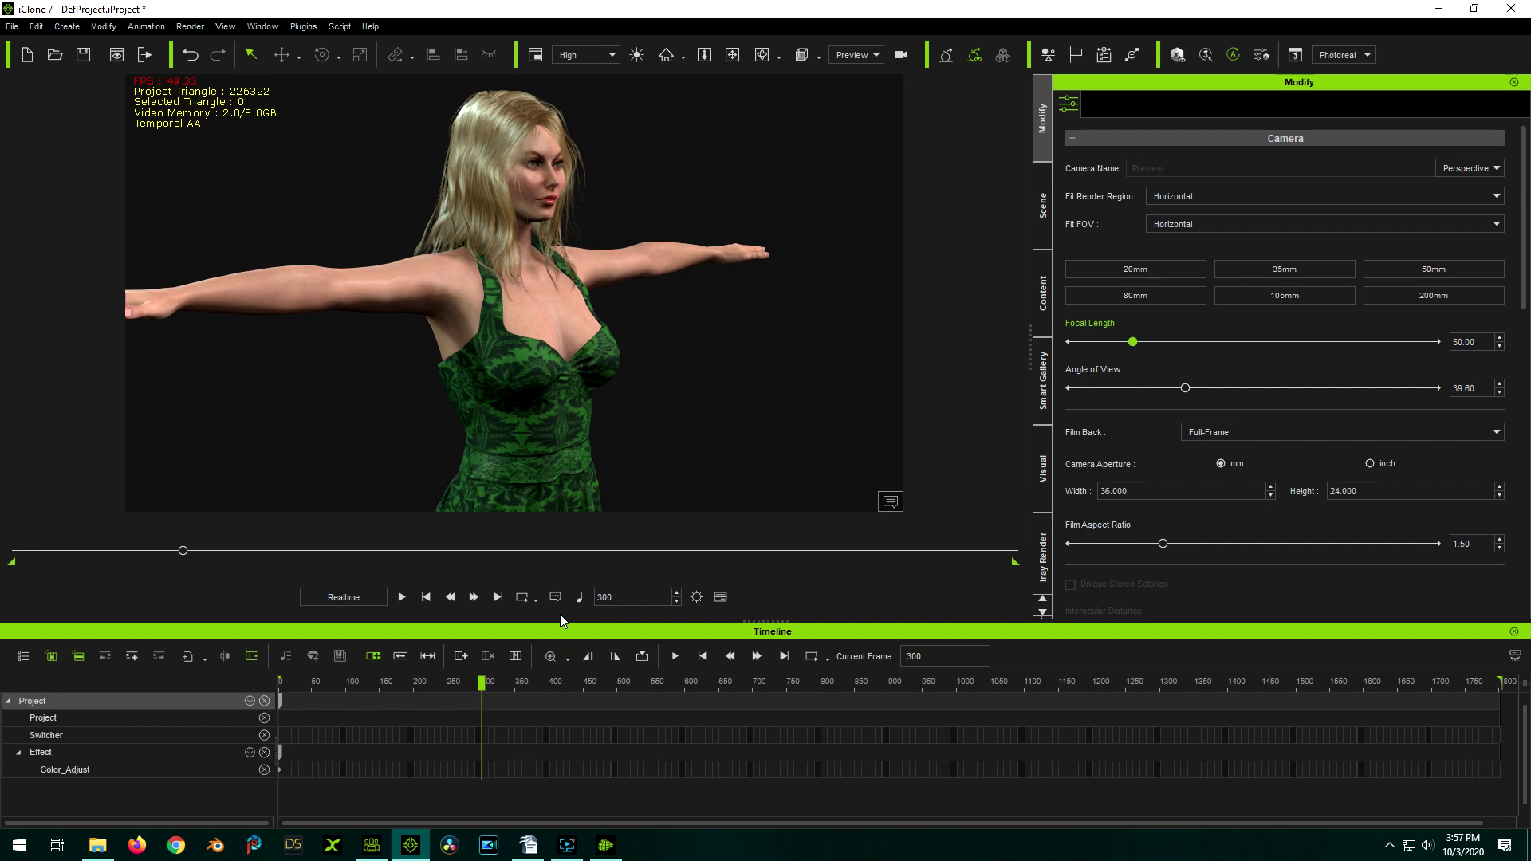
pyautogui.doubleClick(707, 247)
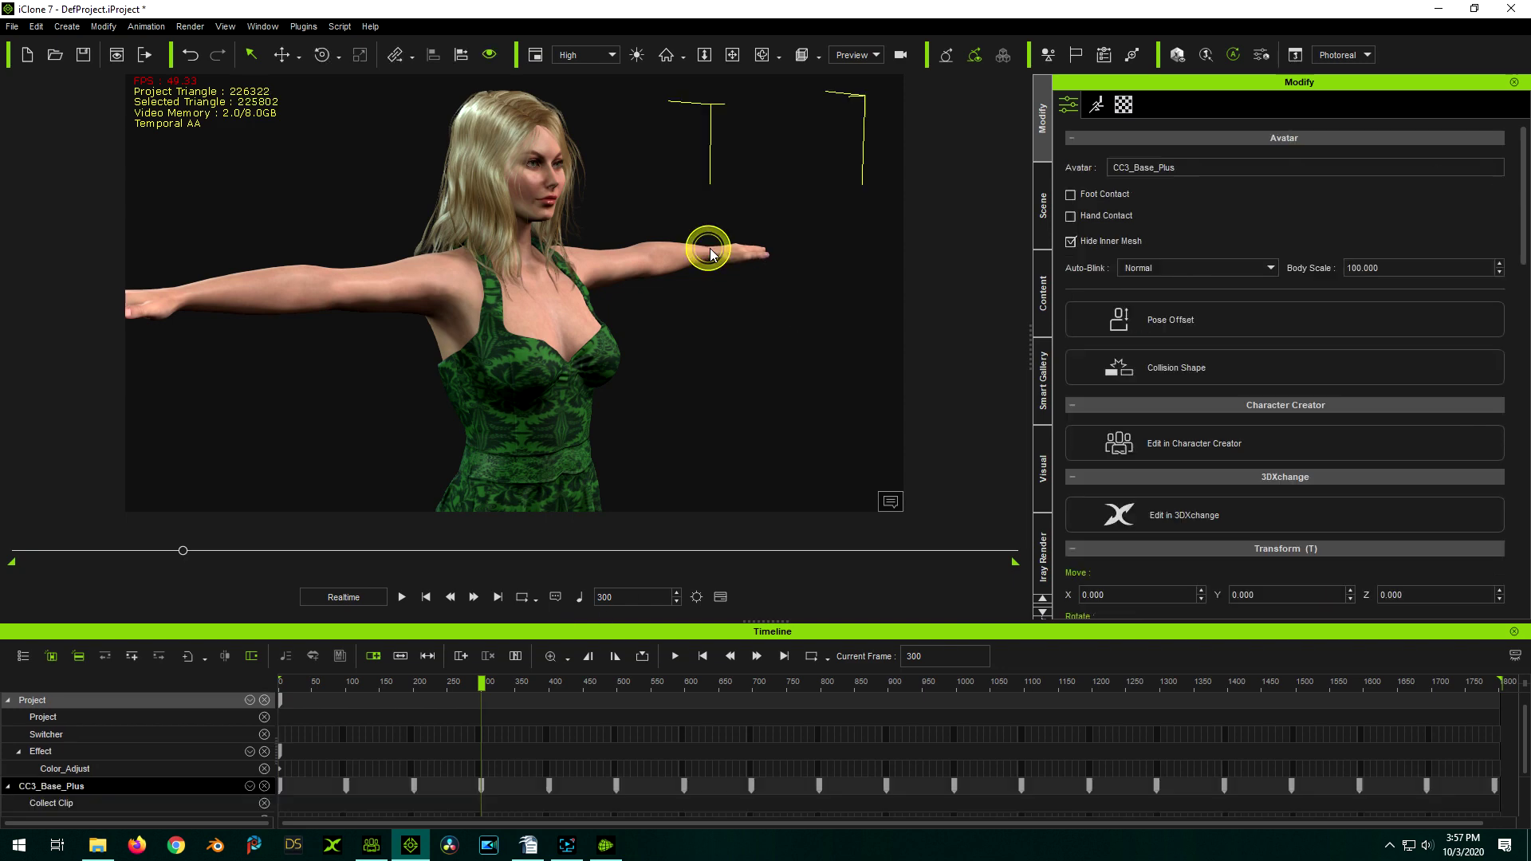
pyautogui.click(1184, 343)
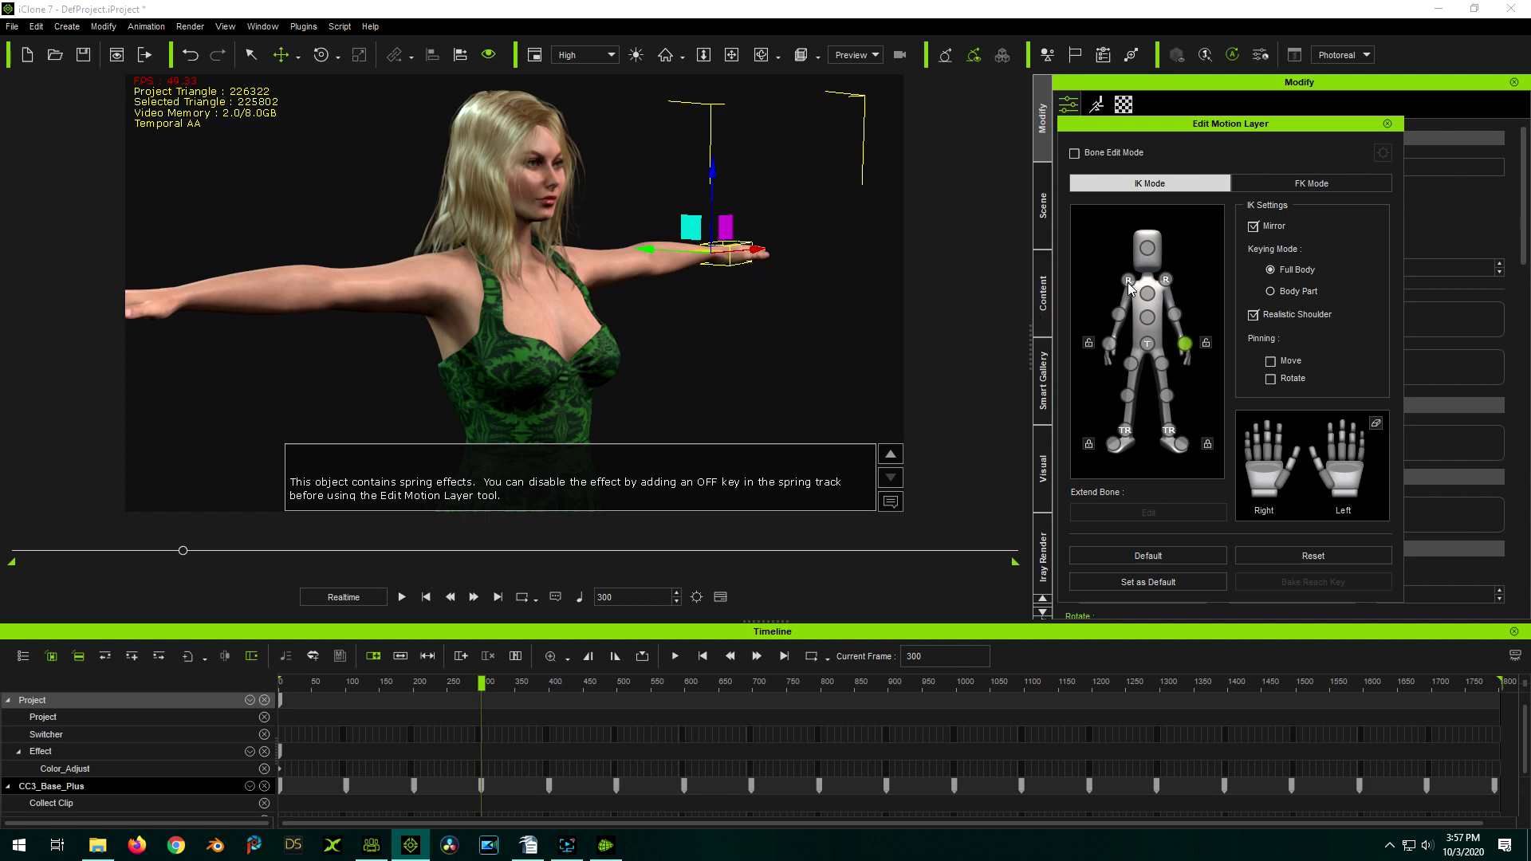
pyautogui.click(1166, 279)
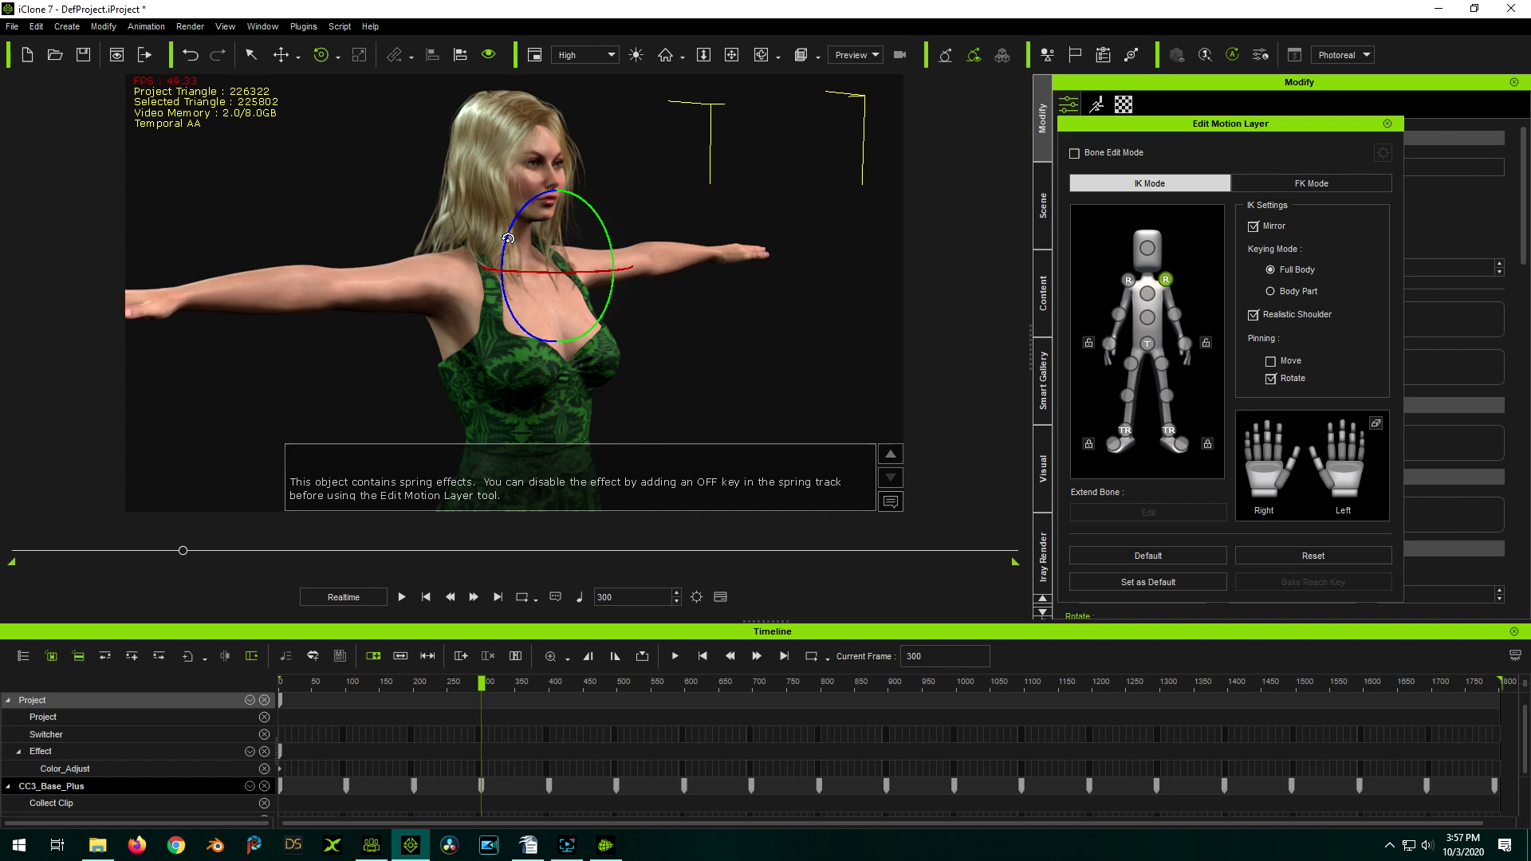
pyautogui.moveTo(508, 238); pyautogui.dragTo(509, 240)
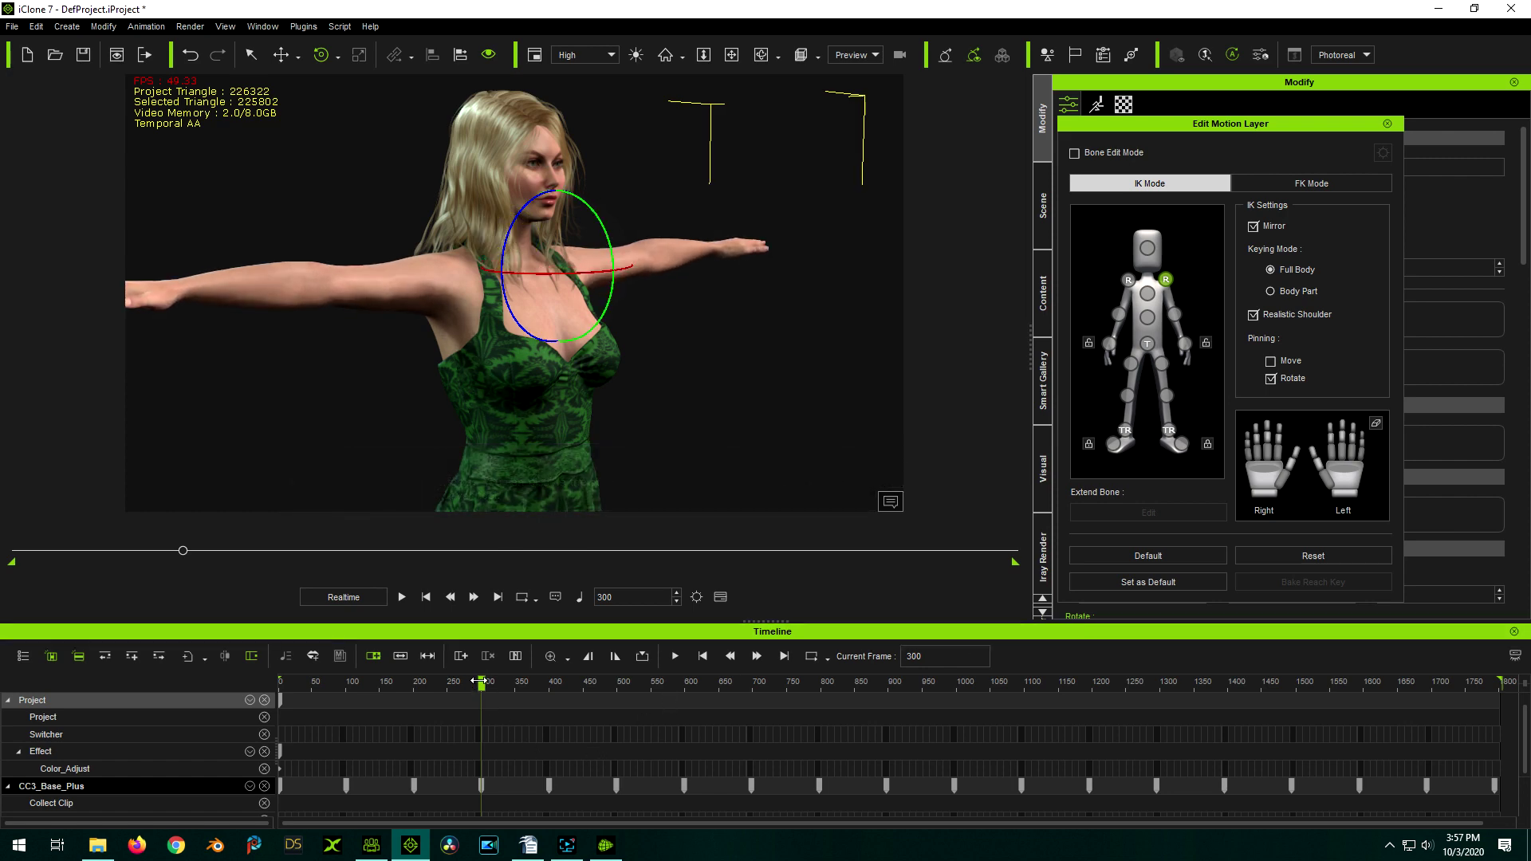
# Step: Near frame 1132, rotate the arms down to her sides, close Edit Motion Layer, and rewind to frame 1
pyautogui.moveTo(482, 681); pyautogui.dragTo(1045, 683)
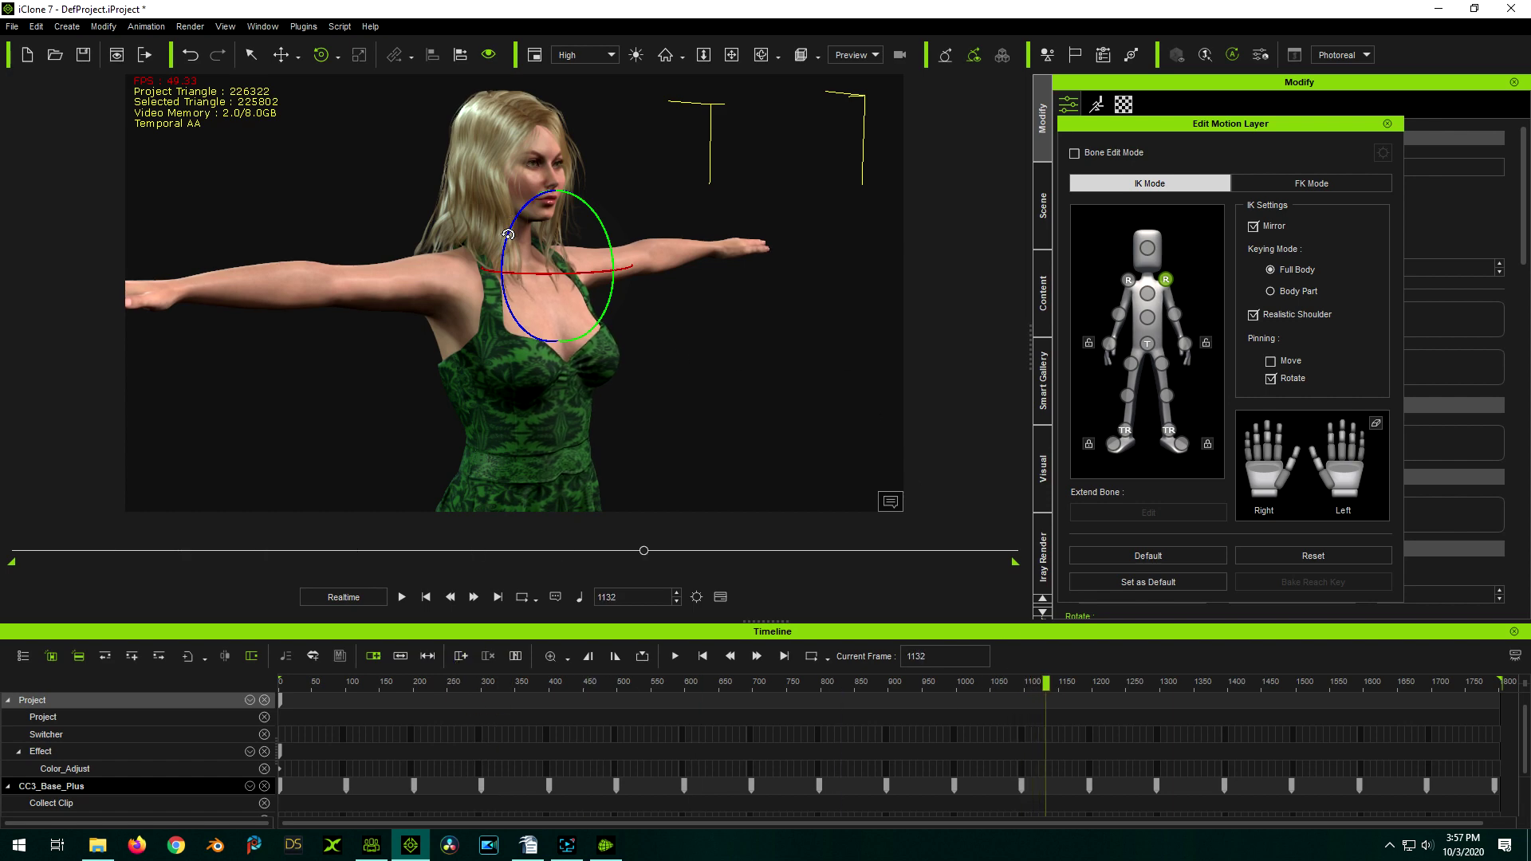
pyautogui.moveTo(510, 236); pyautogui.dragTo(531, 208)
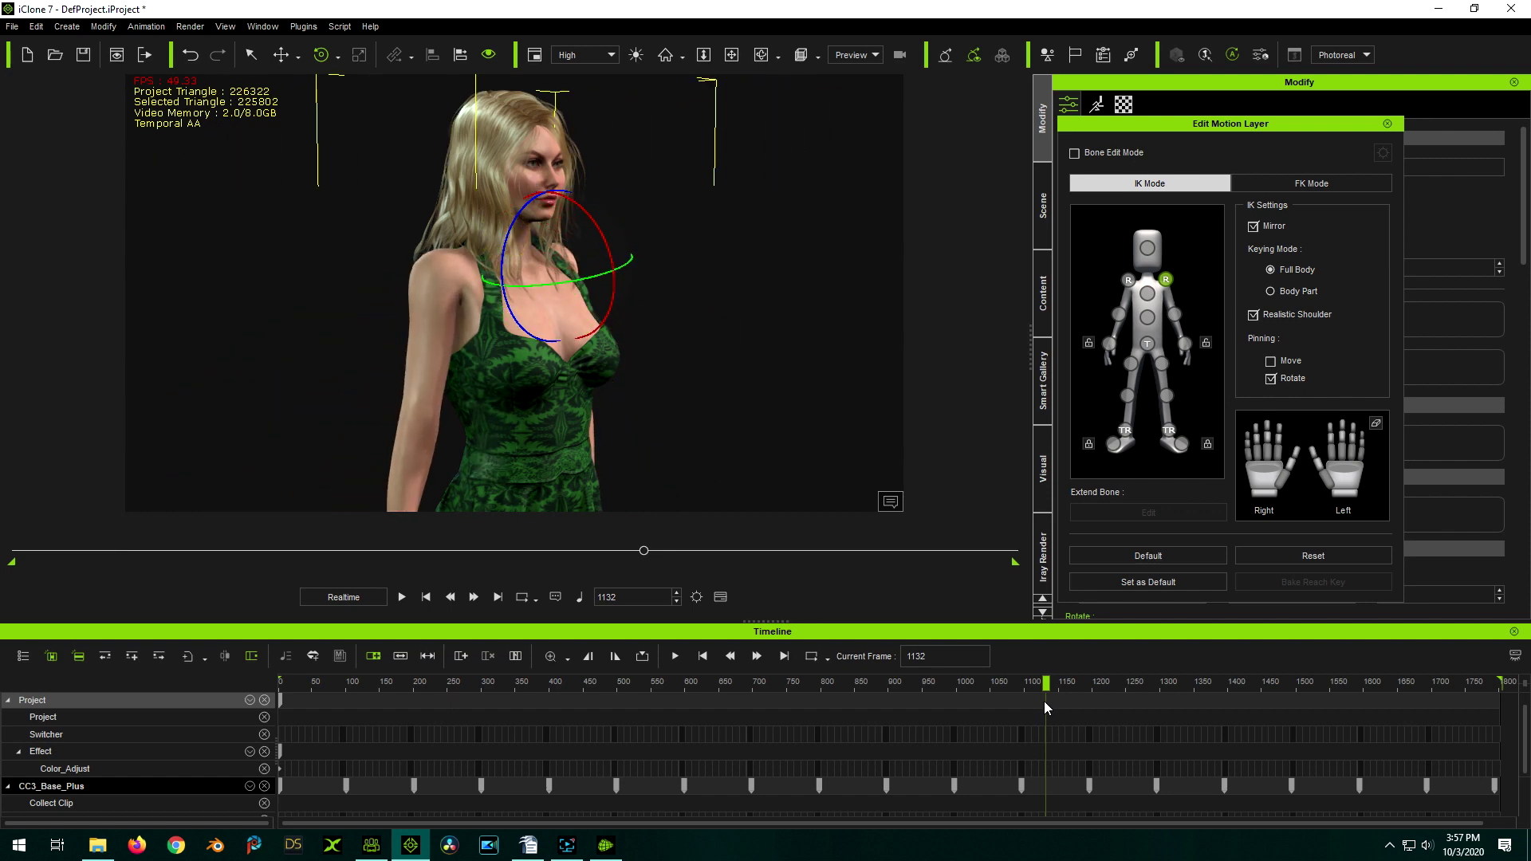
pyautogui.moveTo(1045, 683); pyautogui.dragTo(1104, 683)
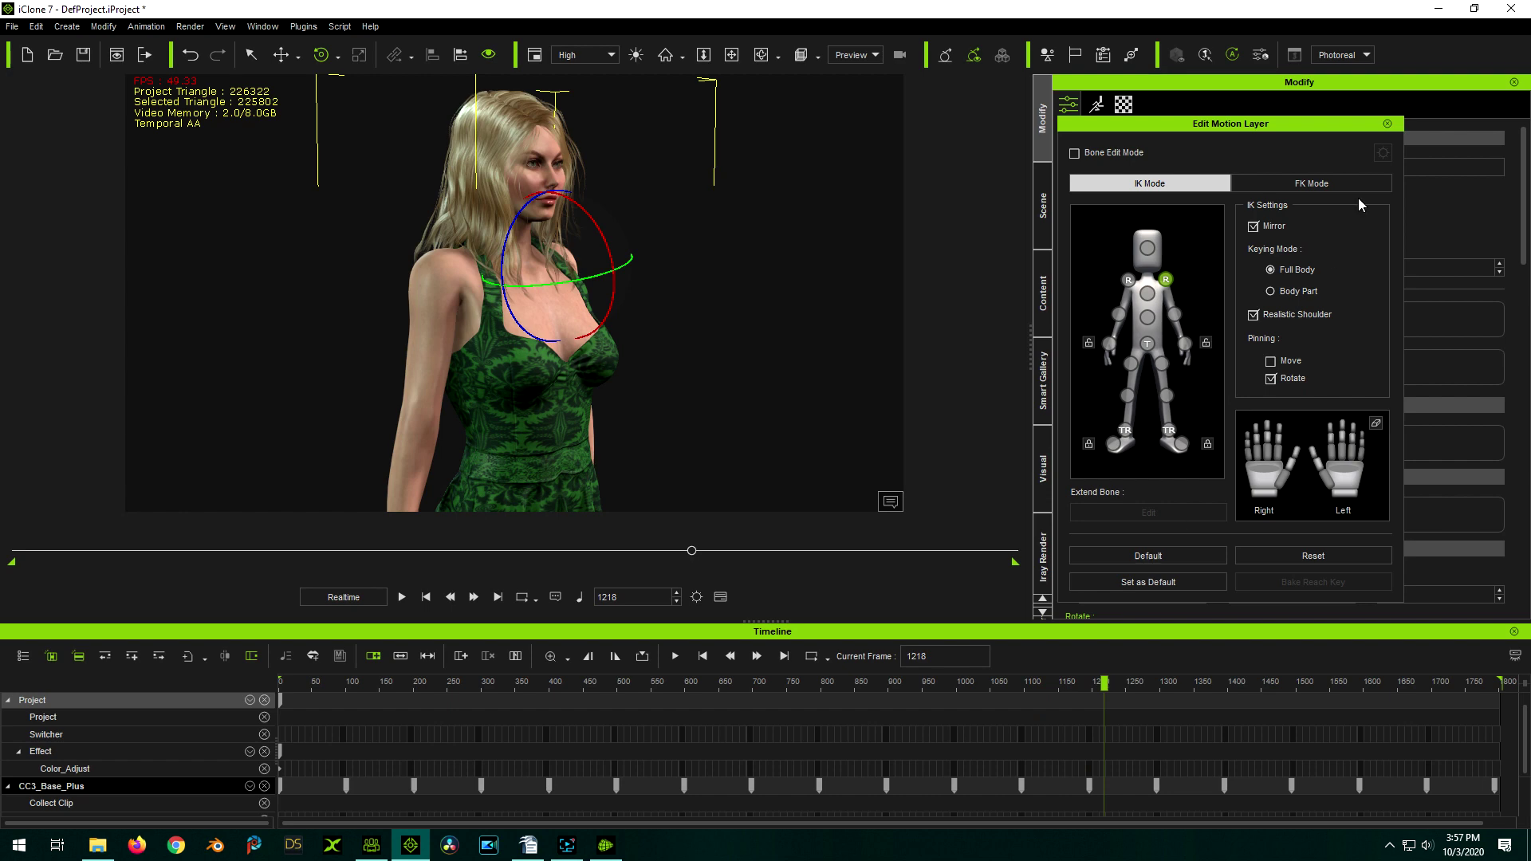
pyautogui.click(1387, 125)
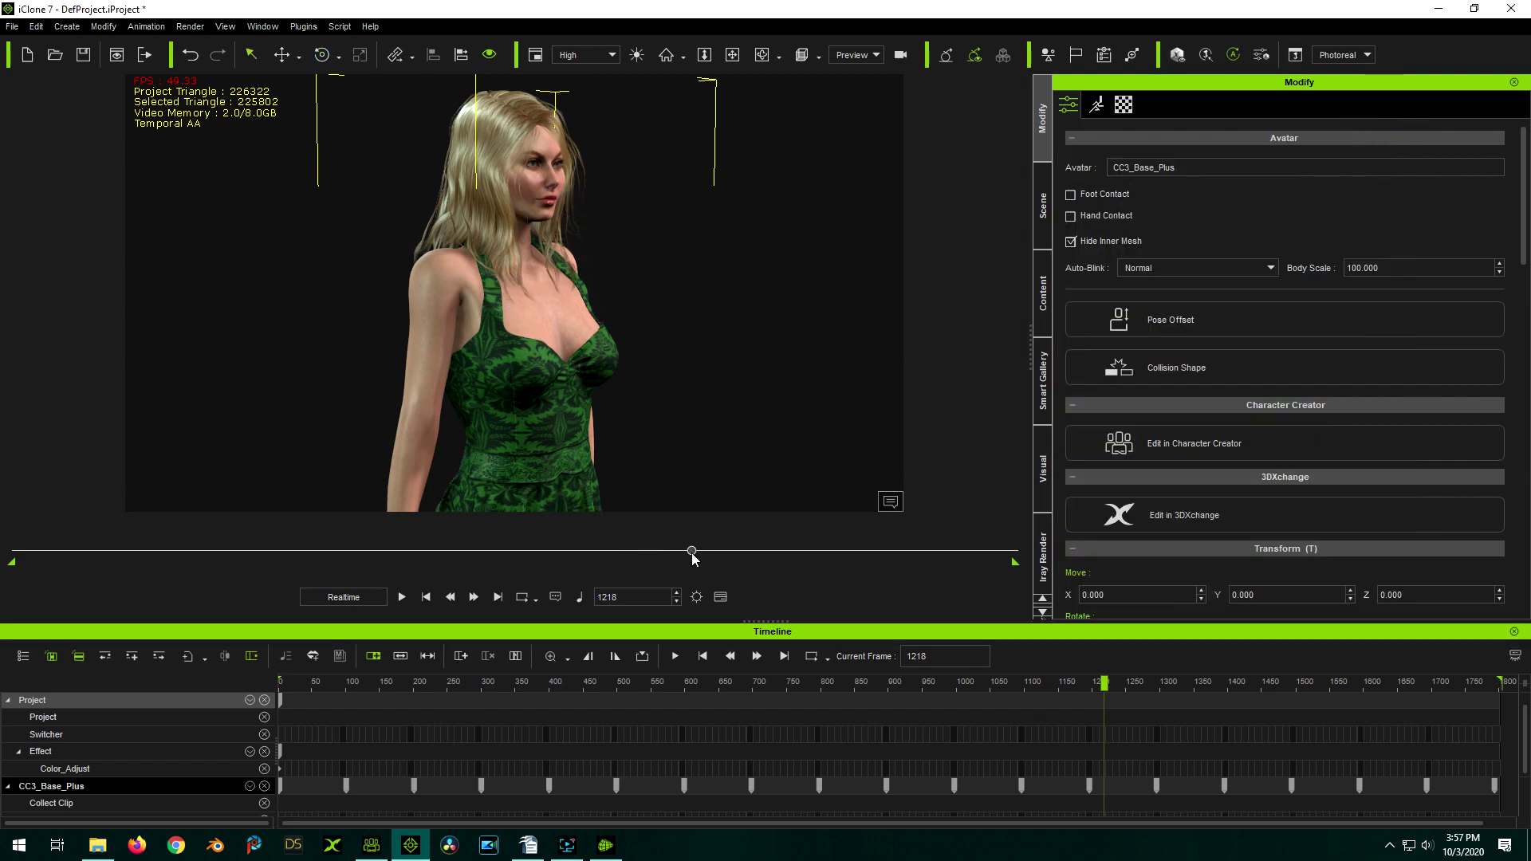
pyautogui.moveTo(692, 550); pyautogui.dragTo(17, 551)
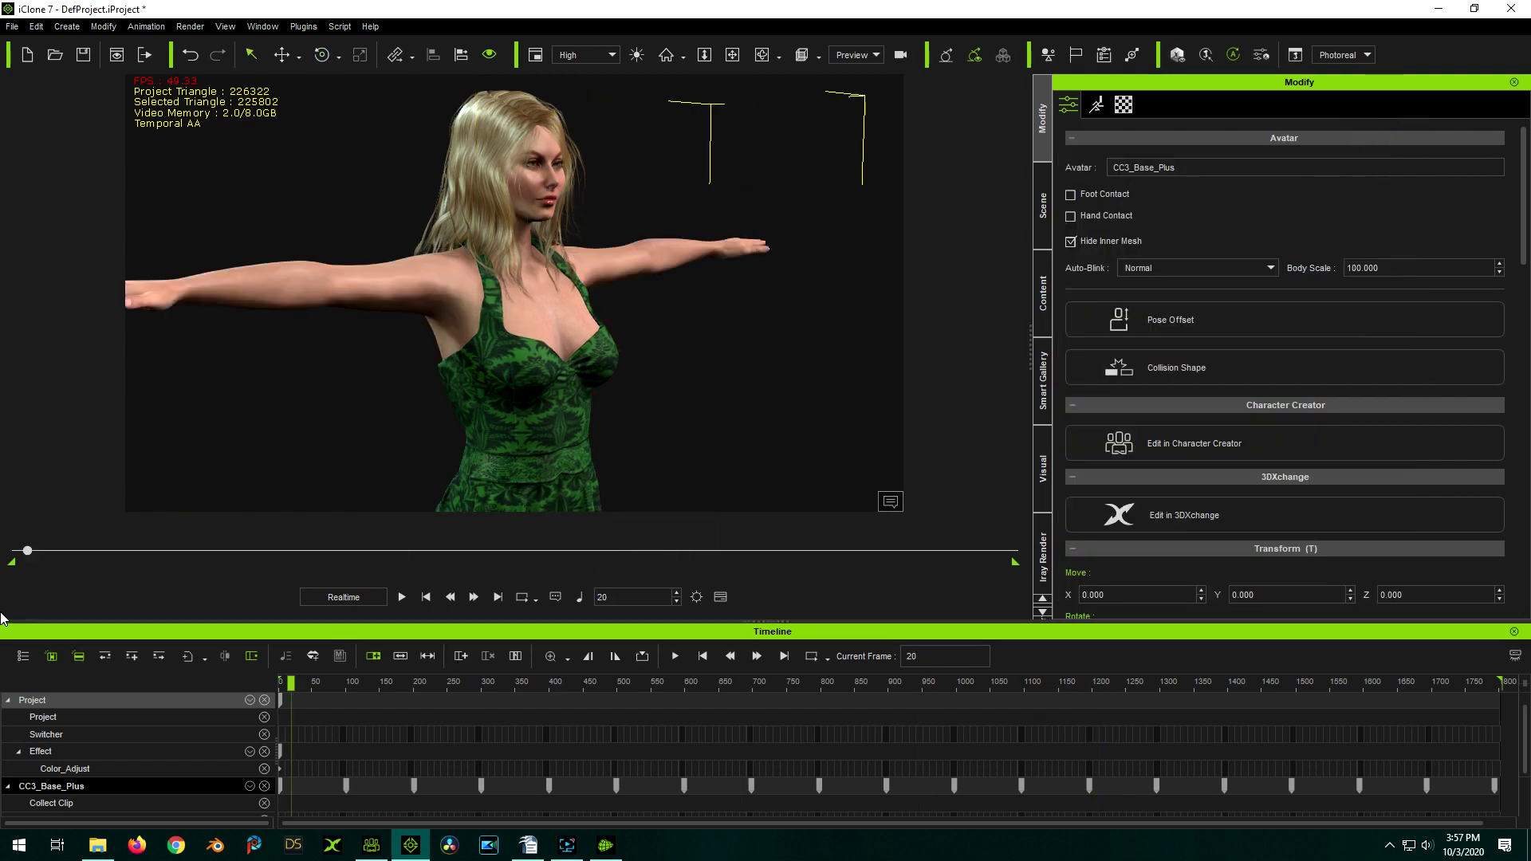
# Step: Hide the timeline, play the arms-lowering animation, and pause it at frame 1135
pyautogui.click(722, 595)
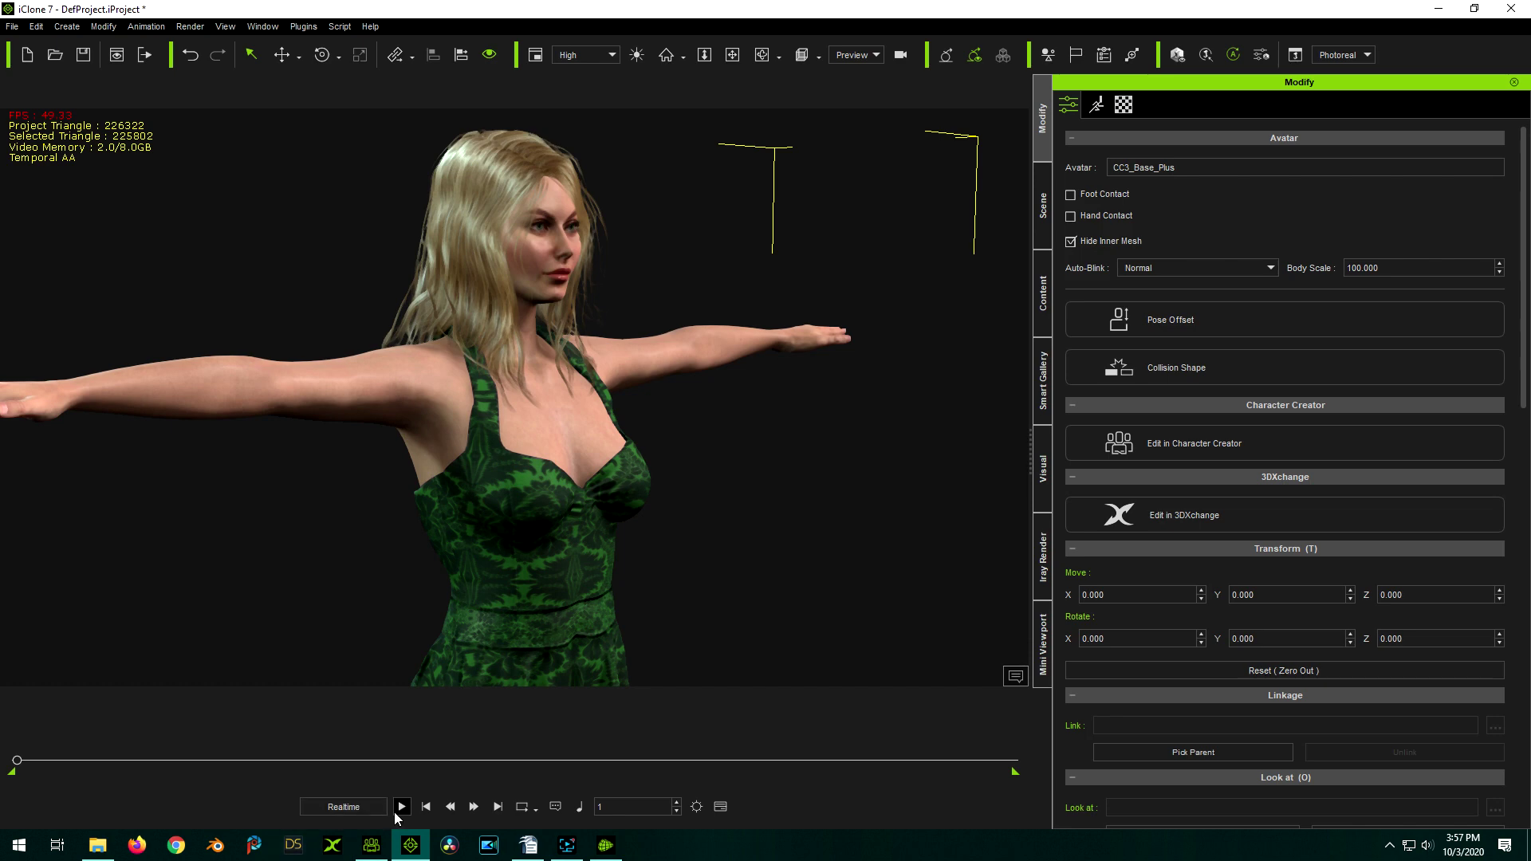
pyautogui.click(401, 807)
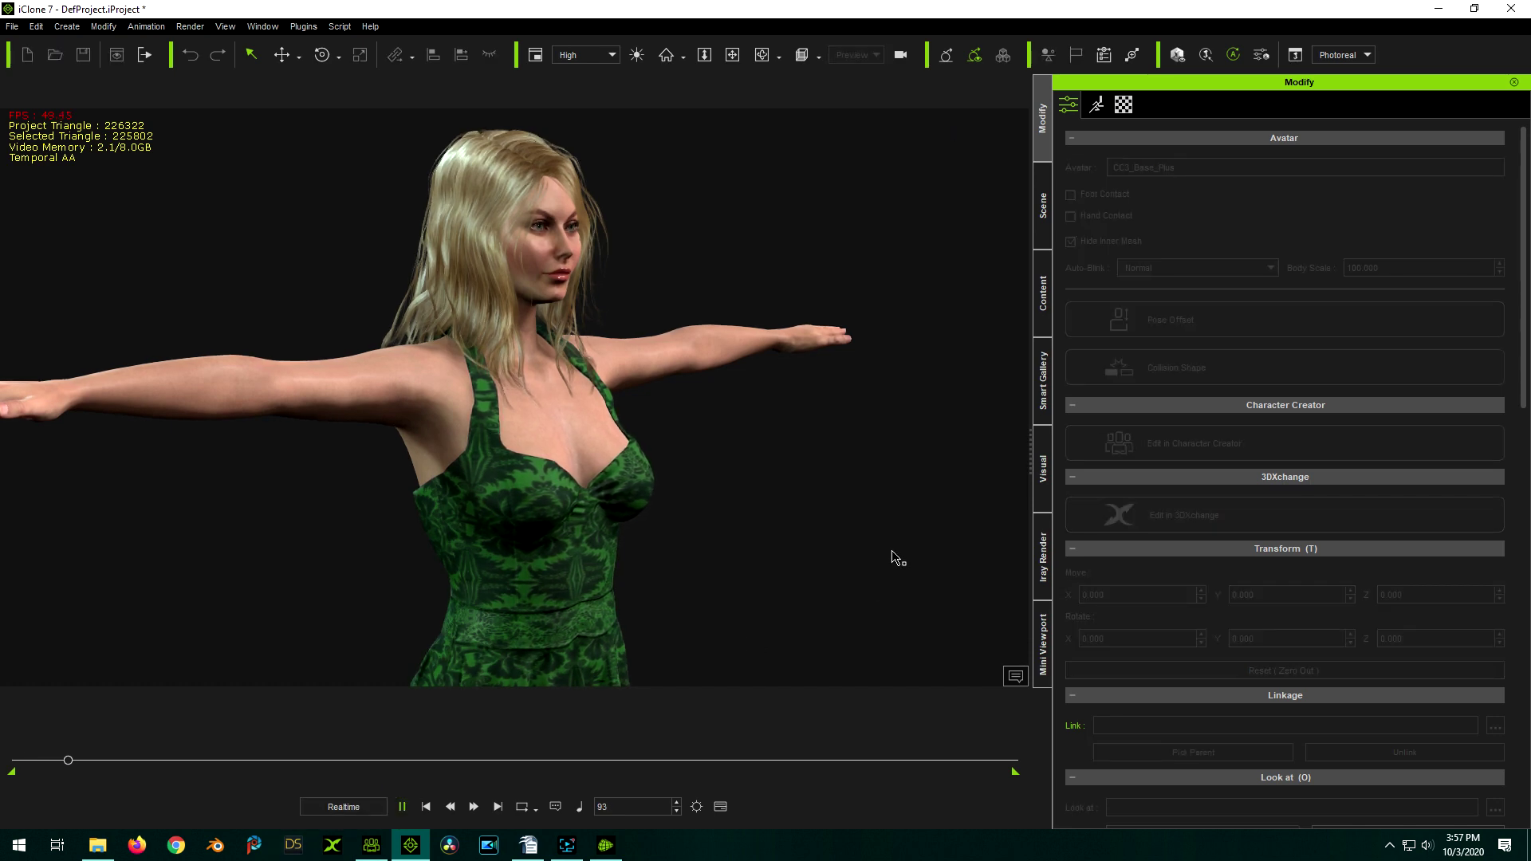
pyautogui.scroll(3, 546, 269)
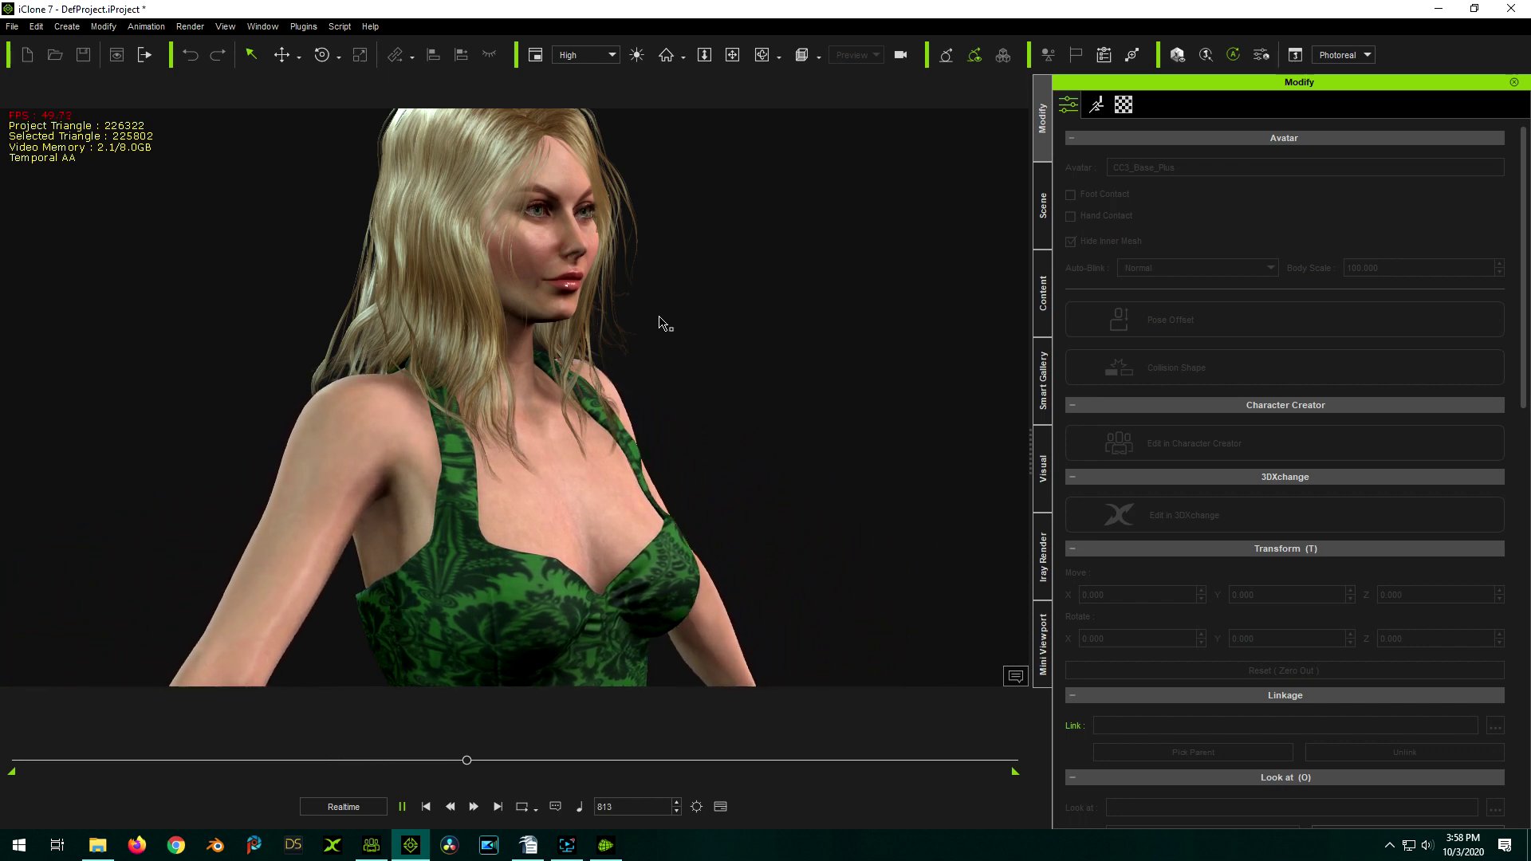
pyautogui.scroll(-3, 659, 325)
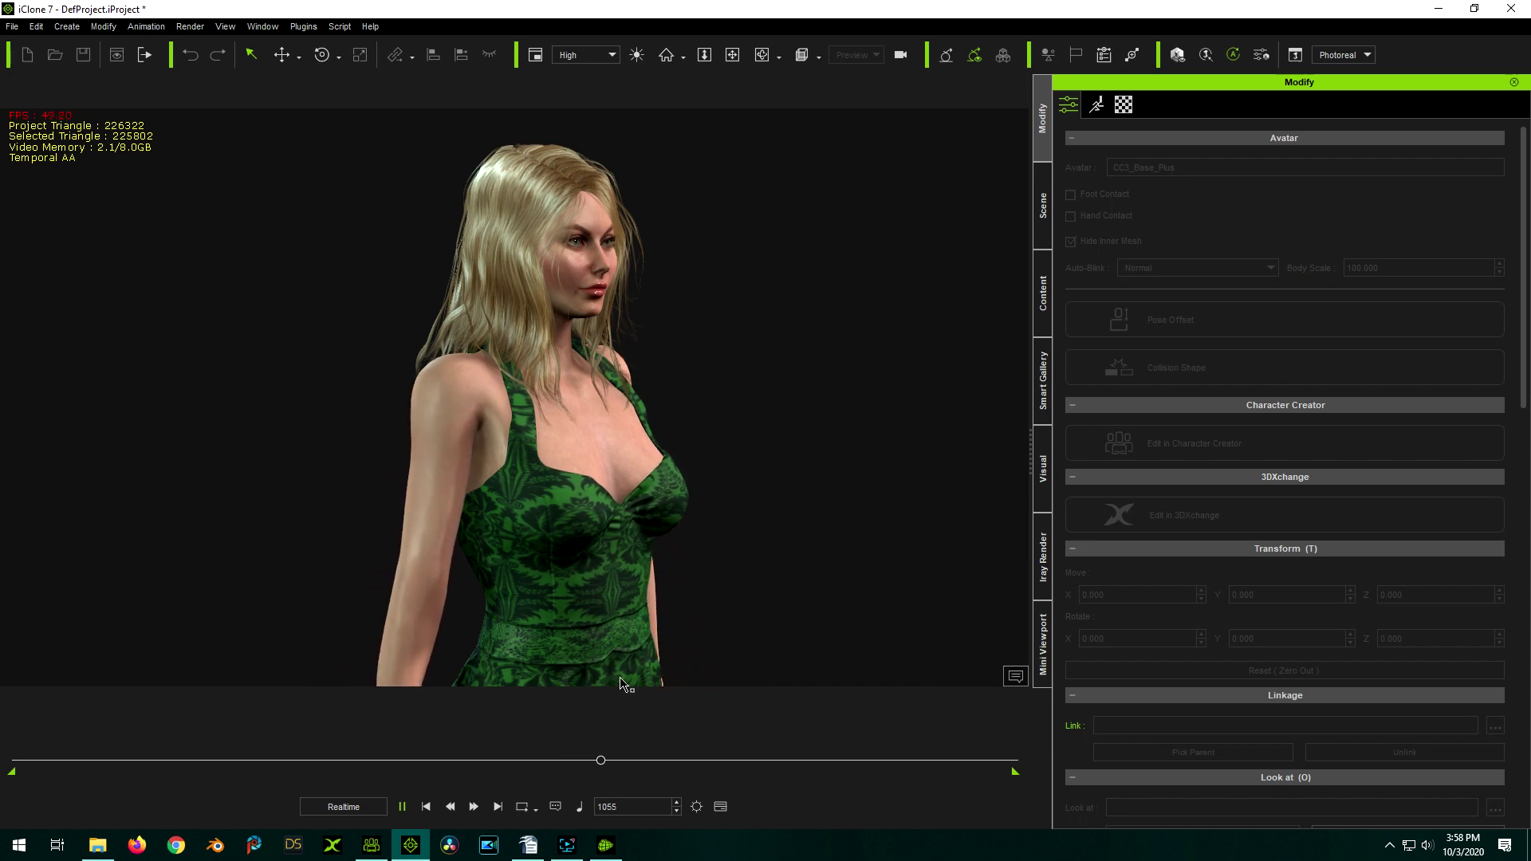
pyautogui.click(401, 806)
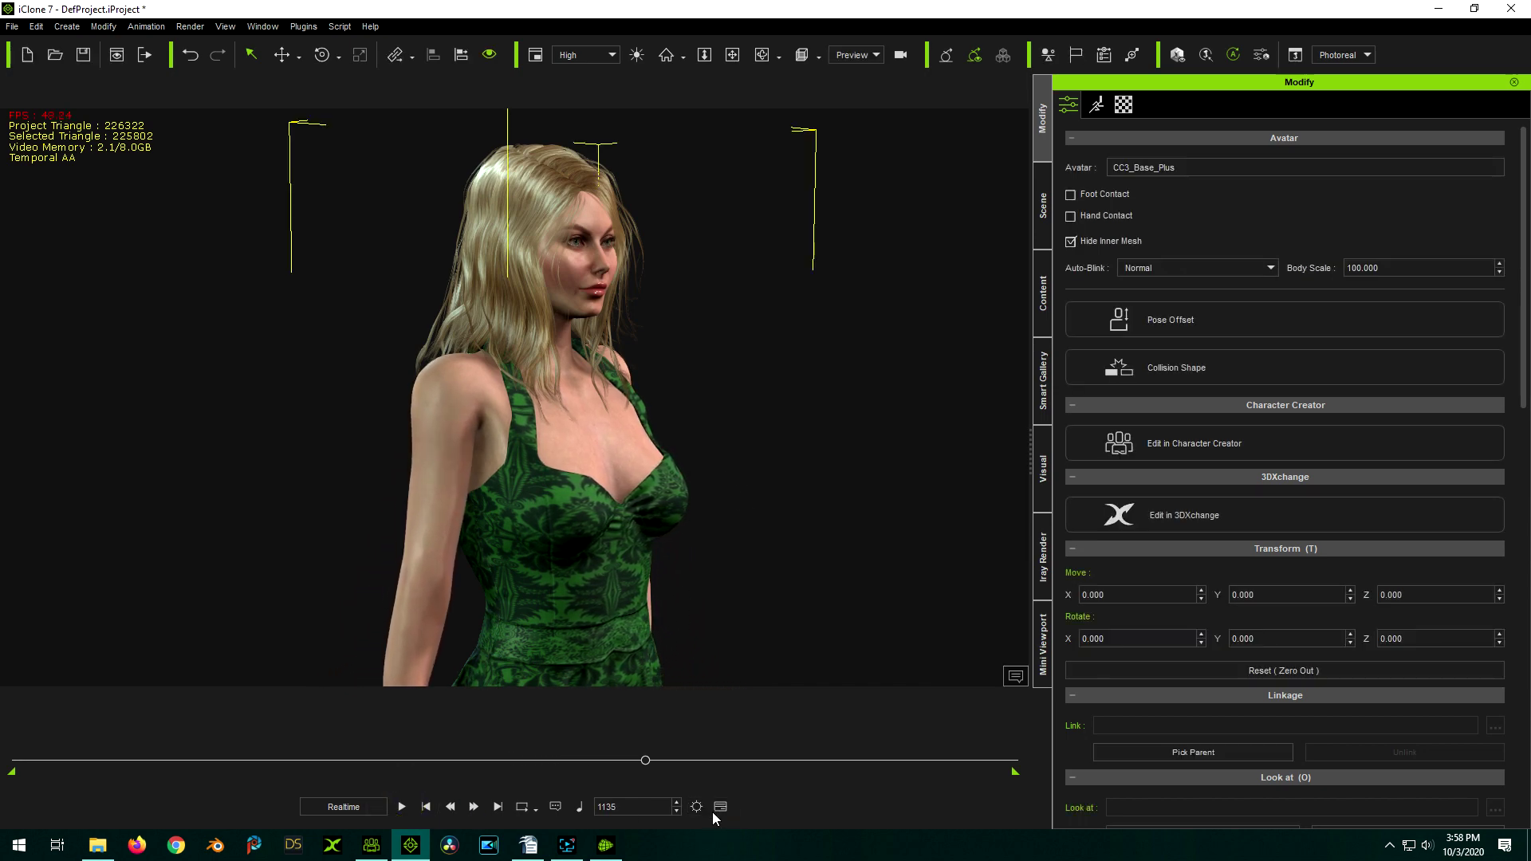
pyautogui.click(720, 806)
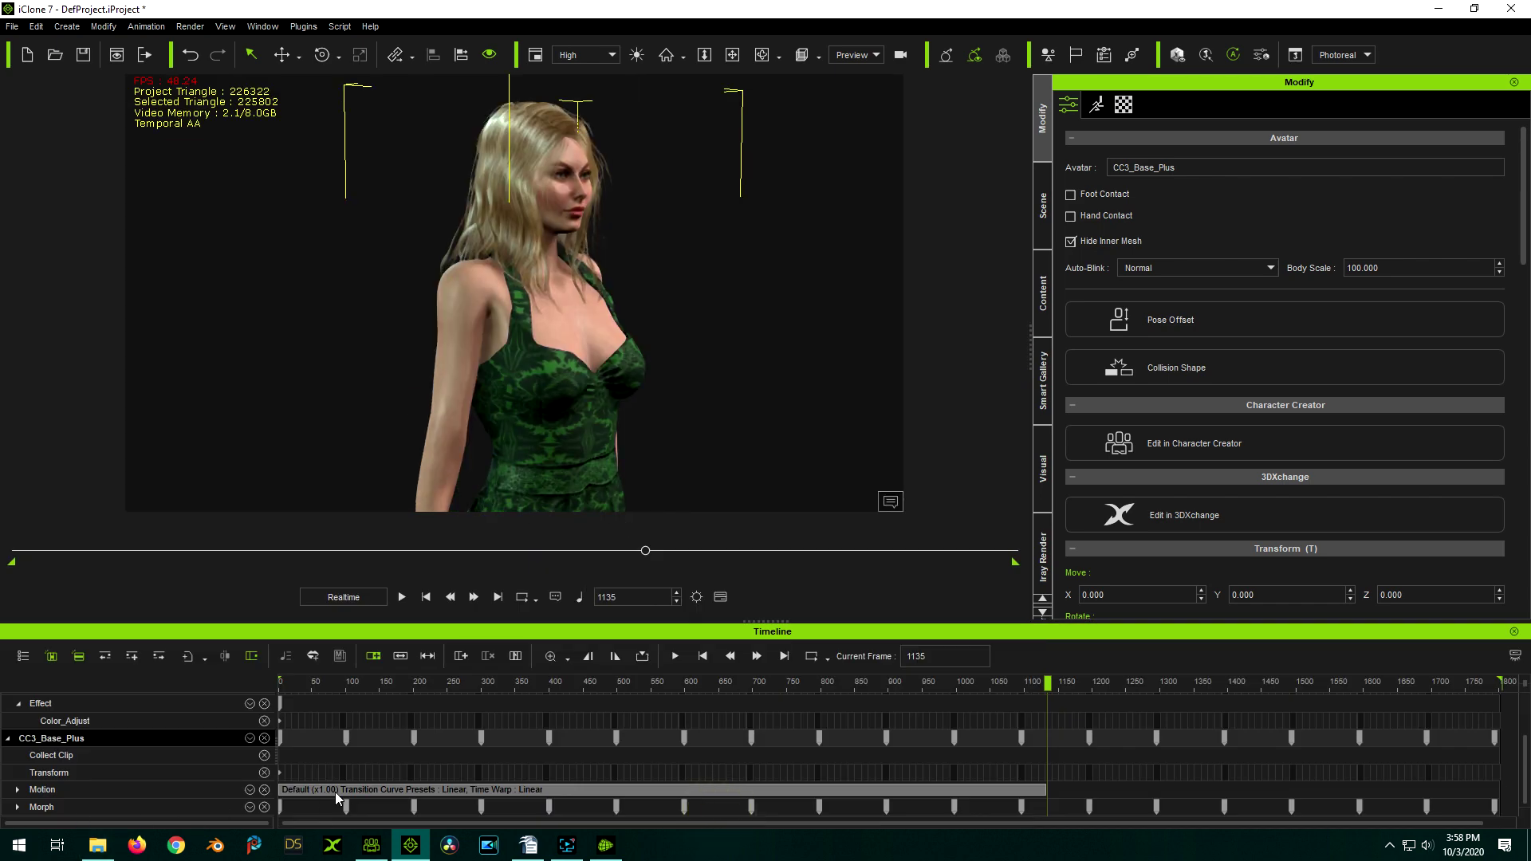
pyautogui.click(18, 789)
pyautogui.click(27, 792)
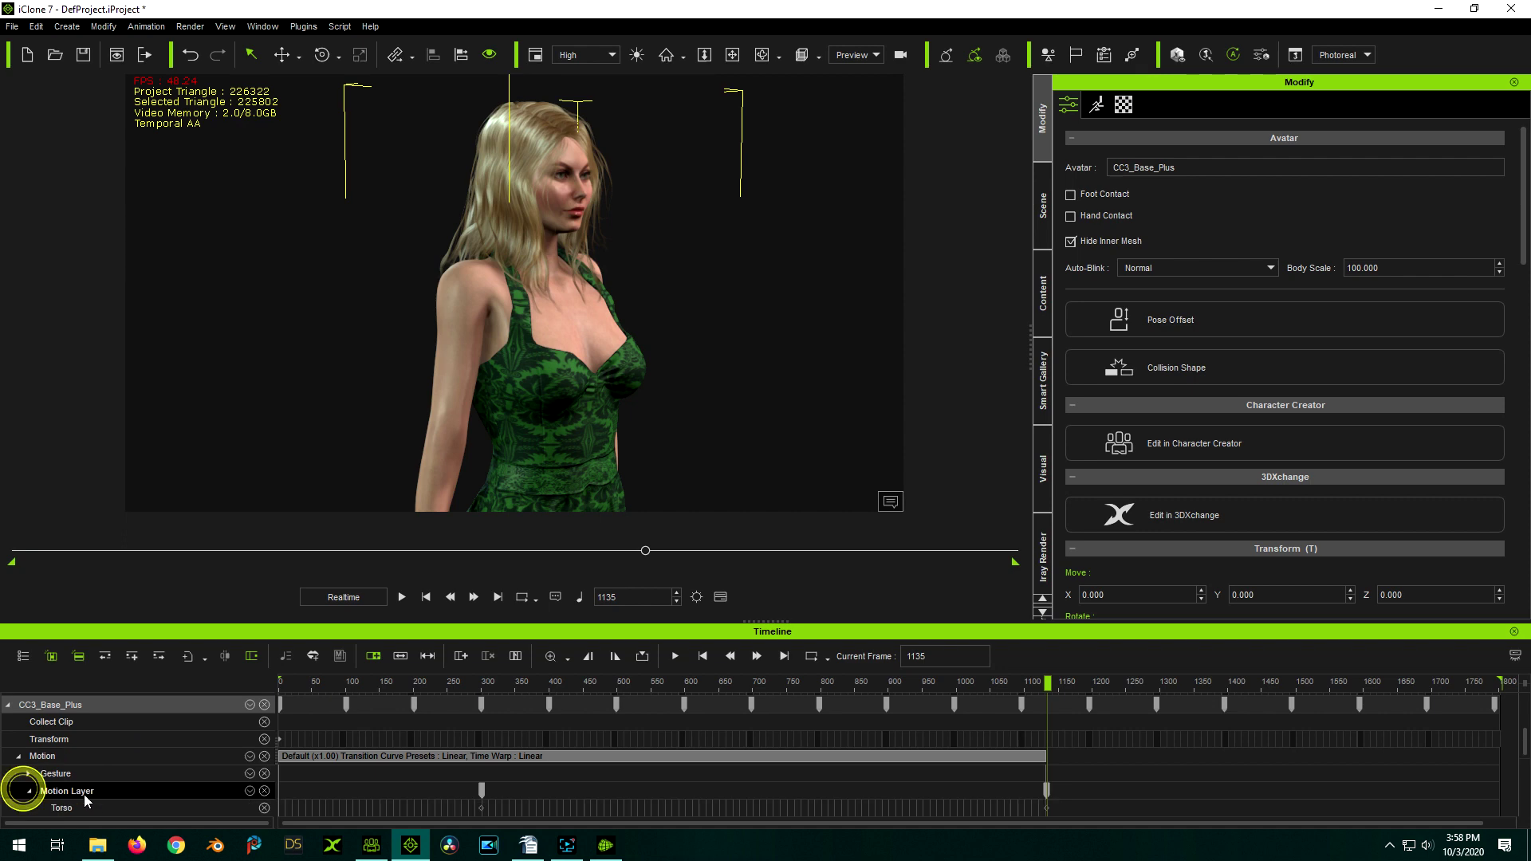
pyautogui.scroll(-5, 434, 723)
pyautogui.scroll(2, 517, 735)
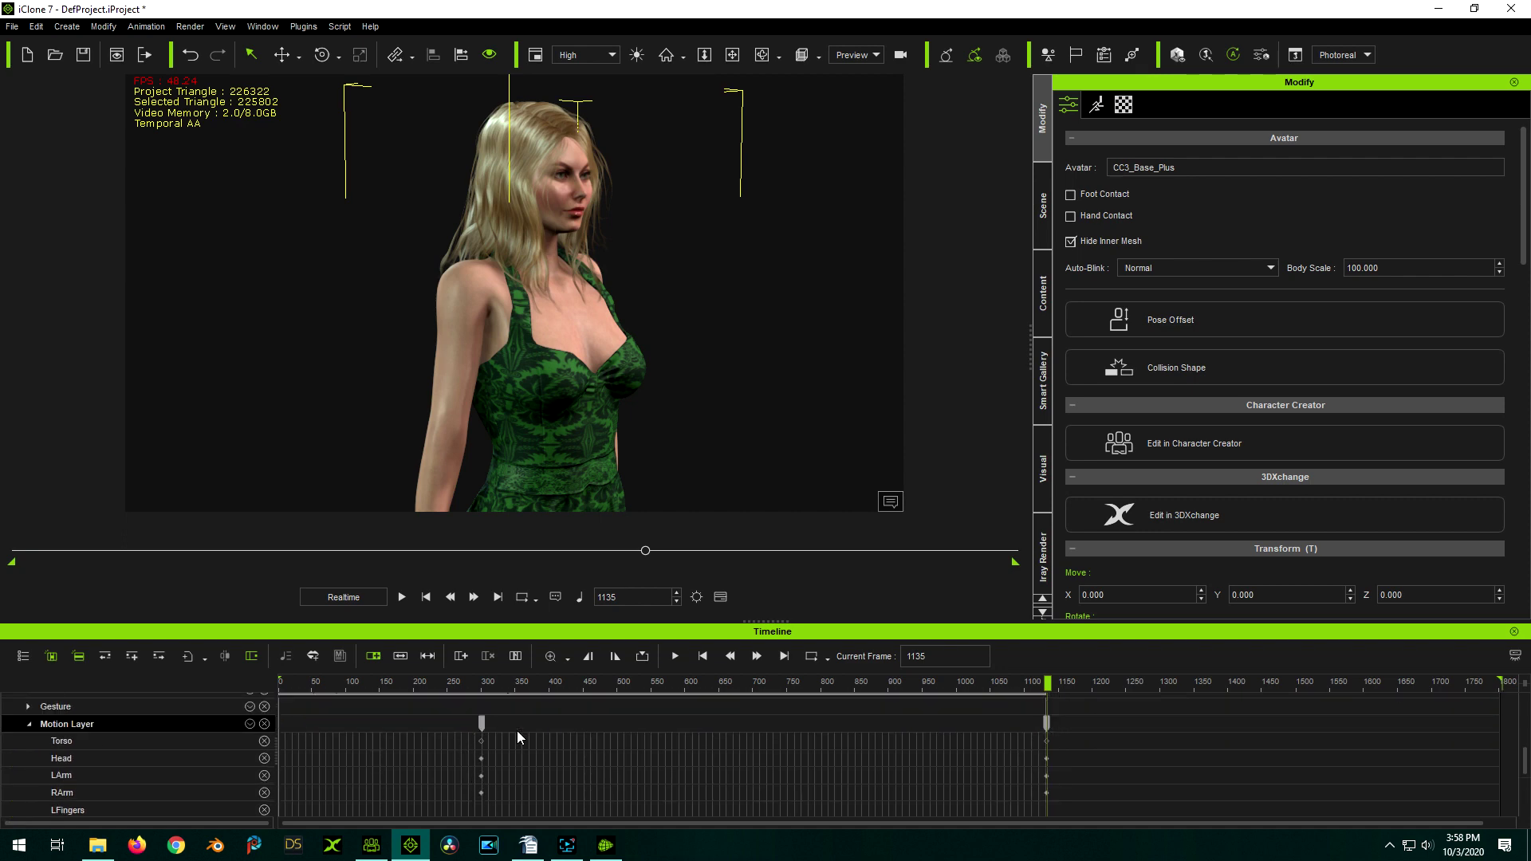
pyautogui.scroll(-5, 599, 765)
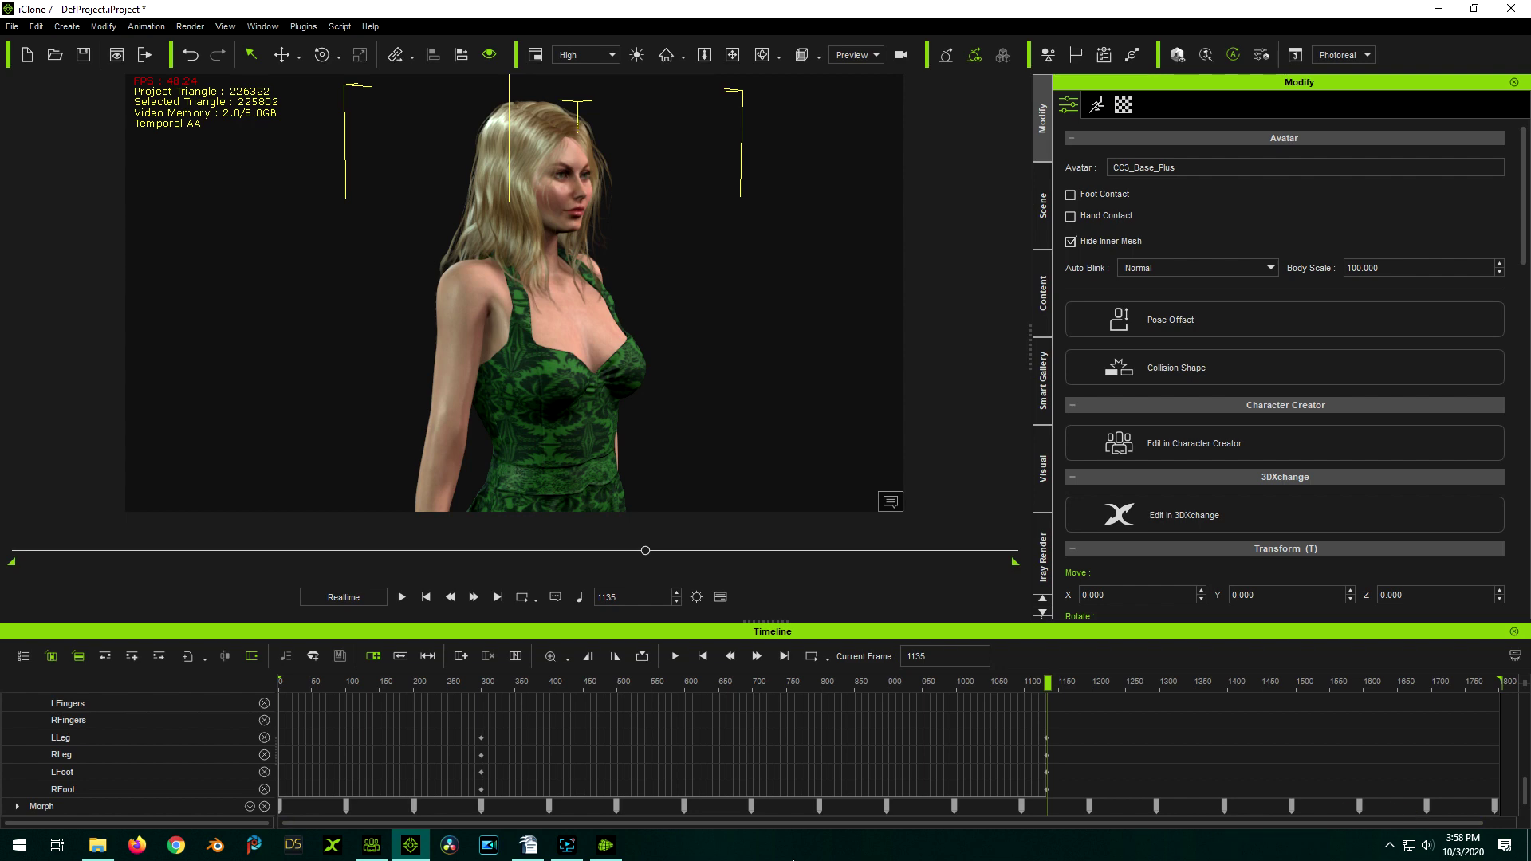
pyautogui.scroll(8, 558, 753)
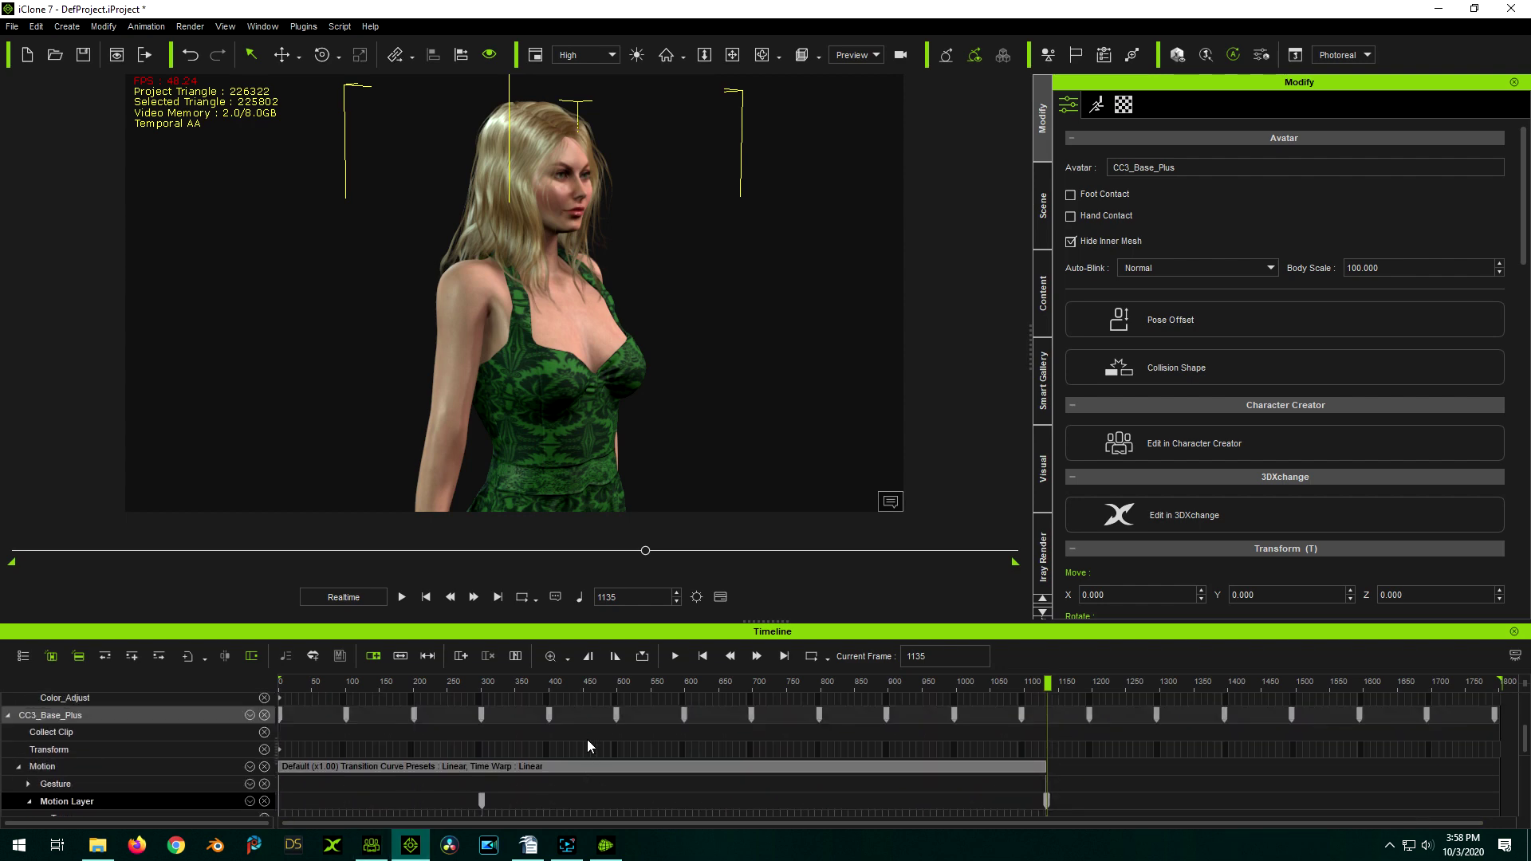
pyautogui.scroll(3, 586, 739)
pyautogui.click(722, 597)
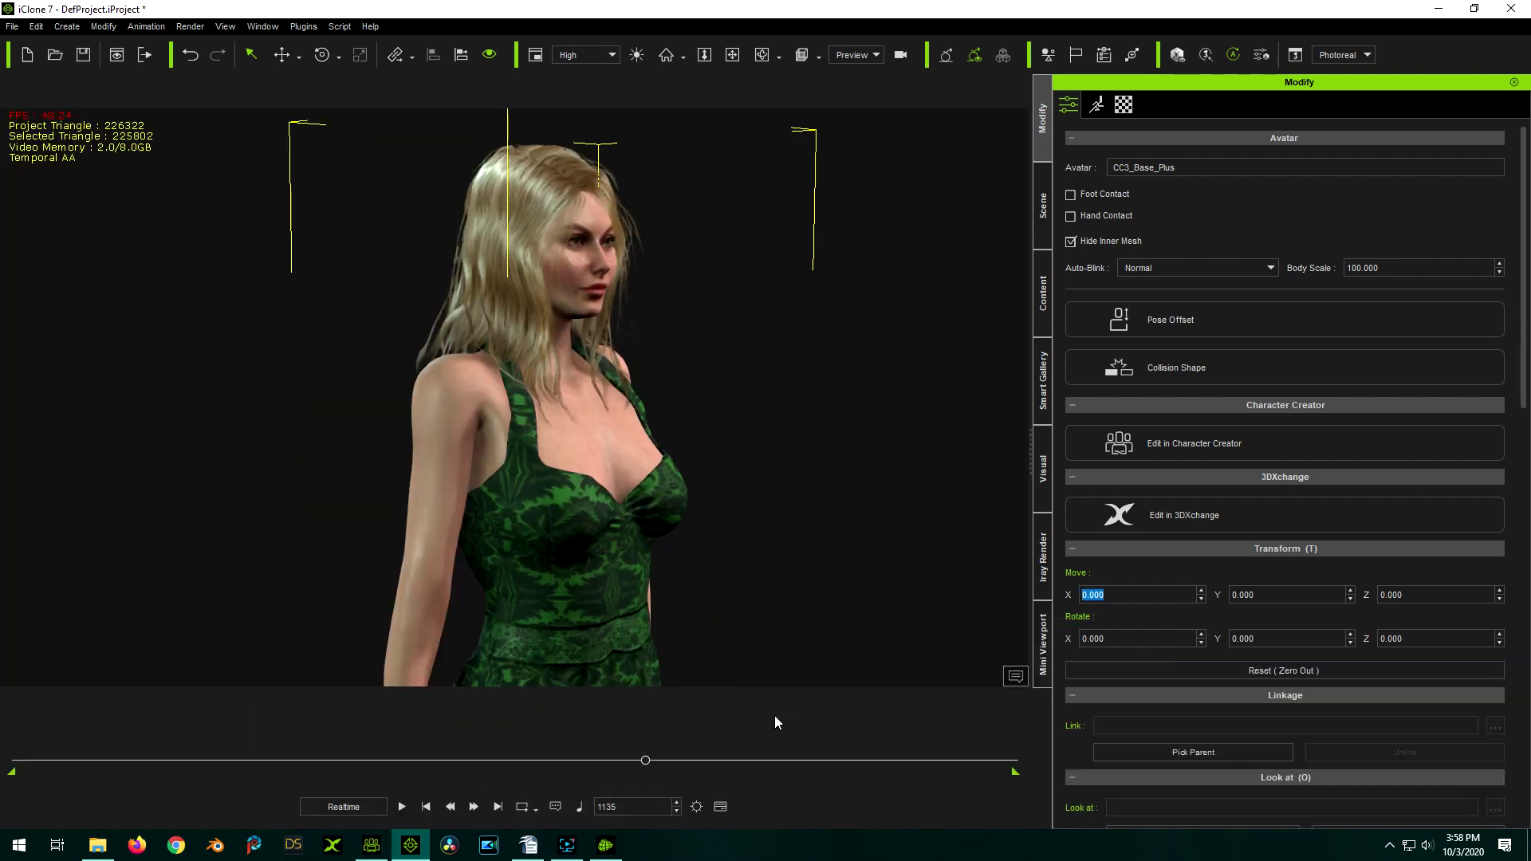